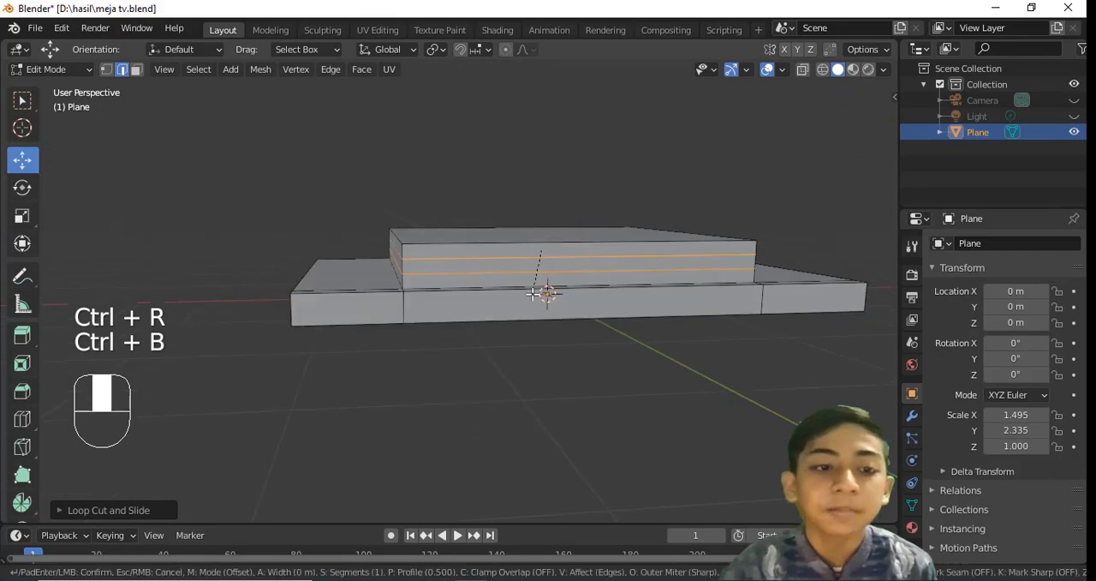
# Scale the bevelled edge loops around the raised block inward to form grooves, and save the file
pyautogui.press('s')
pyautogui.click(725, 294)
pyautogui.press('Tab')
pyautogui.moveTo(724, 294); pyautogui.dragTo(491, 215, button='middle')
pyautogui.hotkey('ctrl', 's')
# Duplicate the entire grooved base mesh and move the copy straight up above the original
pyautogui.press('Tab')
pyautogui.press('a')
pyautogui.press('a')
pyautogui.press('a')
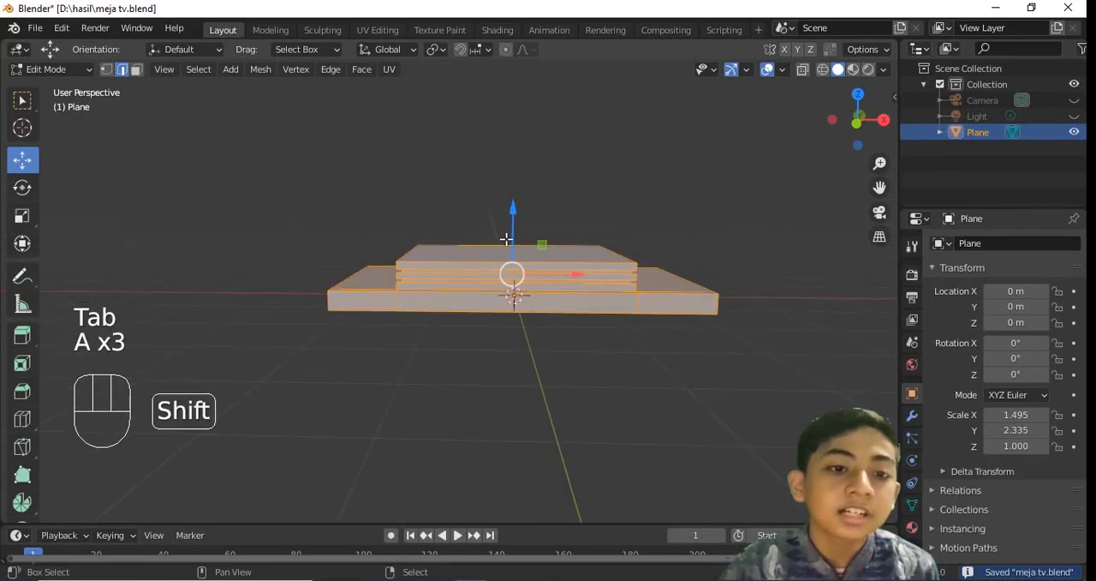
pyautogui.click(521, 114)
pyautogui.press('KP_1')
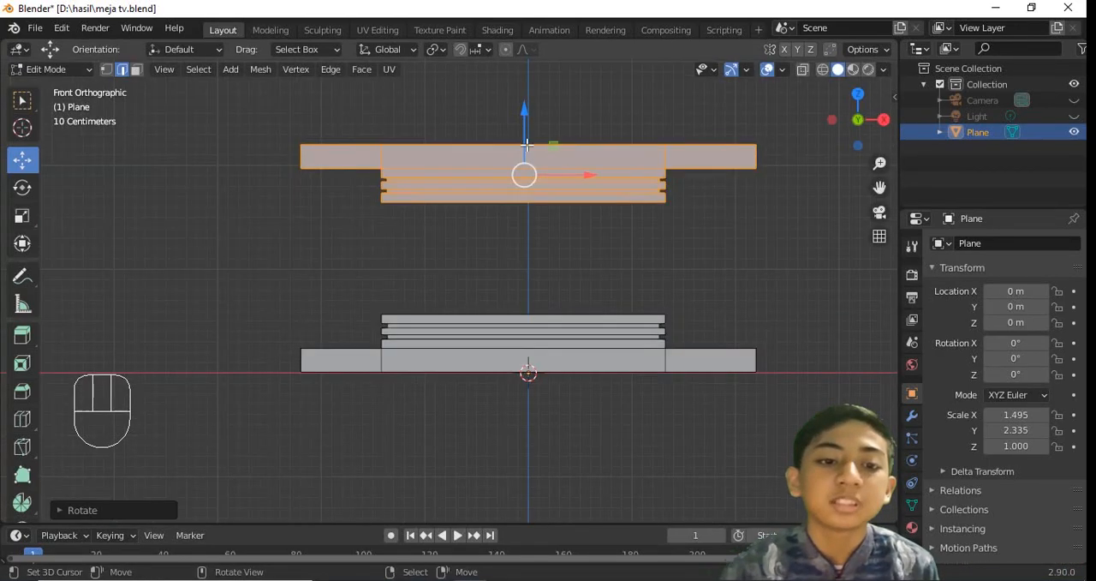
pyautogui.moveTo(525, 137); pyautogui.dragTo(528, 174)
# Flip the upper copy upside down, align it above the lower base as the tabletop, and save
pyautogui.press('KP_7')
pyautogui.scroll(3, 529, 140)
pyautogui.press('Tab')
pyautogui.hotkey('ctrl', 's')
pyautogui.moveTo(548, 286); pyautogui.dragTo(546, 184, button='middle')
pyautogui.press('Tab')
pyautogui.press('KP_1')
pyautogui.moveTo(542, 180); pyautogui.dragTo(541, 189)
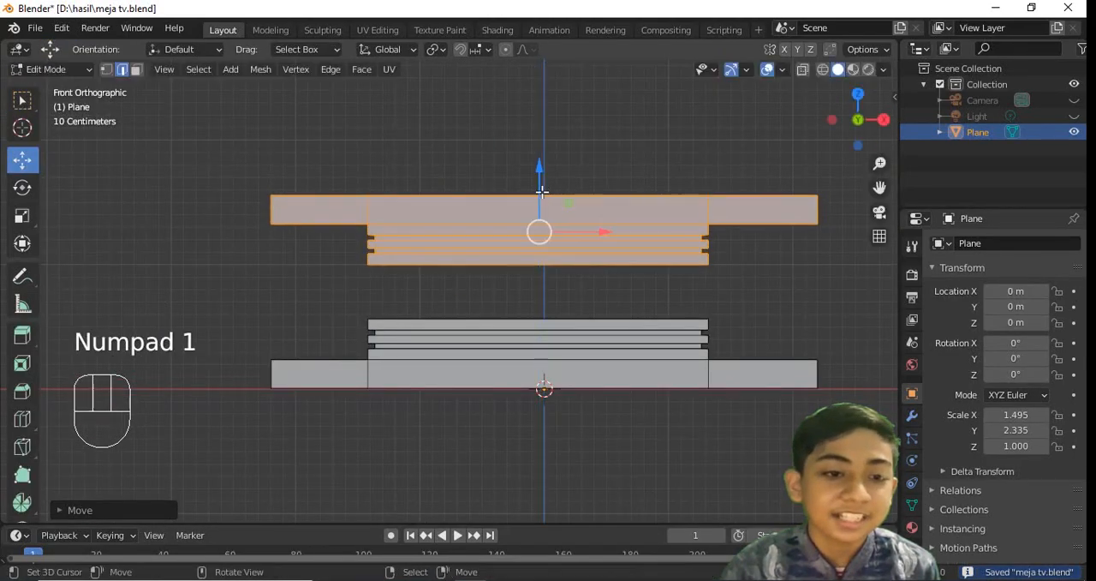
pyautogui.hotkey('ctrl', 's')
# Add a cube mesh in Object Mode and flatten it along Z to a scale of about 0.712
pyautogui.moveTo(540, 189); pyautogui.dragTo(572, 248, button='middle')
pyautogui.press('Tab')
pyautogui.hotkey('shift', 'a')
pyautogui.moveTo(574, 247)
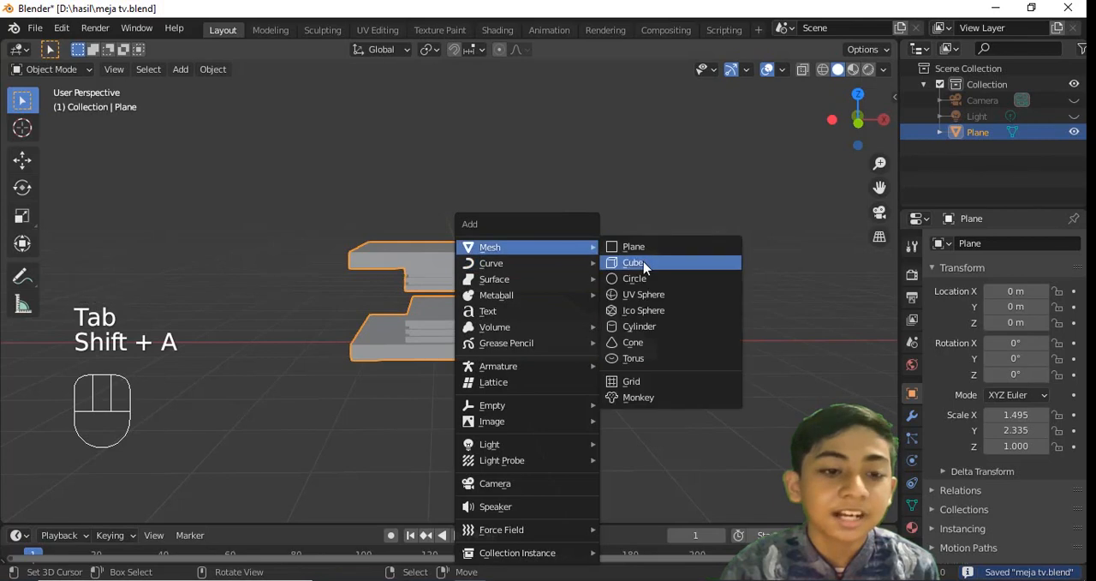
pyautogui.click(643, 261)
pyautogui.press('KP_1')
pyautogui.press('s')
pyautogui.press('z')
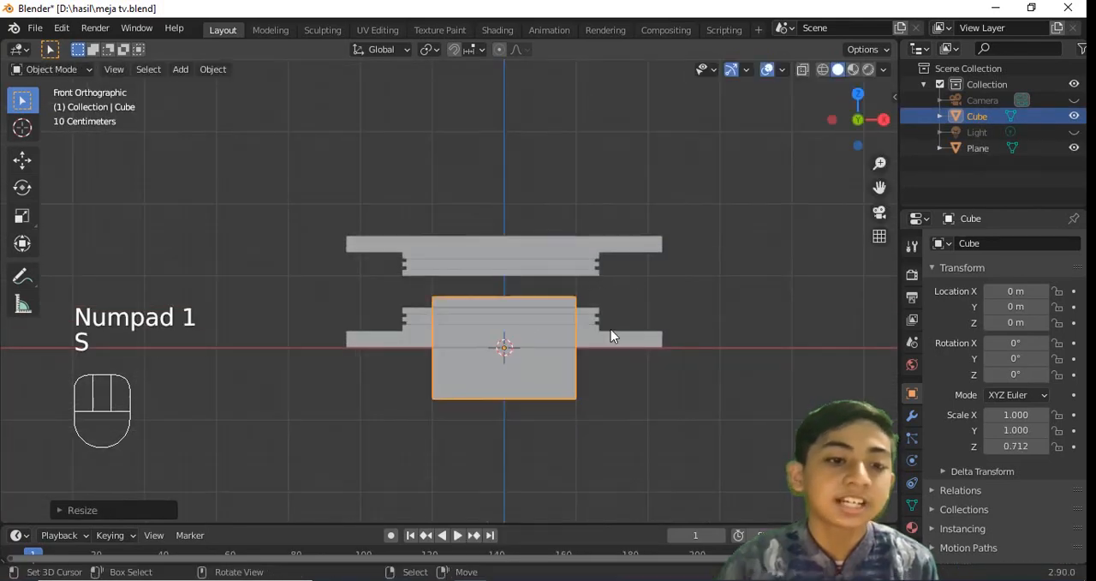
# Shrink the cube to about 0.741 in X and 0.391 in Z and place it between the slabs at the table's left end
pyautogui.press('g')
pyautogui.click(503, 283)
pyautogui.press('s')
pyautogui.click(523, 289)
pyautogui.scroll(6, 529, 294)
pyautogui.keyDown('shift'); pyautogui.moveTo(528, 295); pyautogui.dragTo(588, 308, button='middle'); pyautogui.keyUp('shift')
pyautogui.press('s')
pyautogui.rightClick(533, 279)
pyautogui.press('s')
# Scale the cube along Y to about 1.261 to fit the table's depth, and save the file
pyautogui.press('s')
pyautogui.click(522, 272)
pyautogui.press('KP_7')
pyautogui.press('s')
pyautogui.press('y')
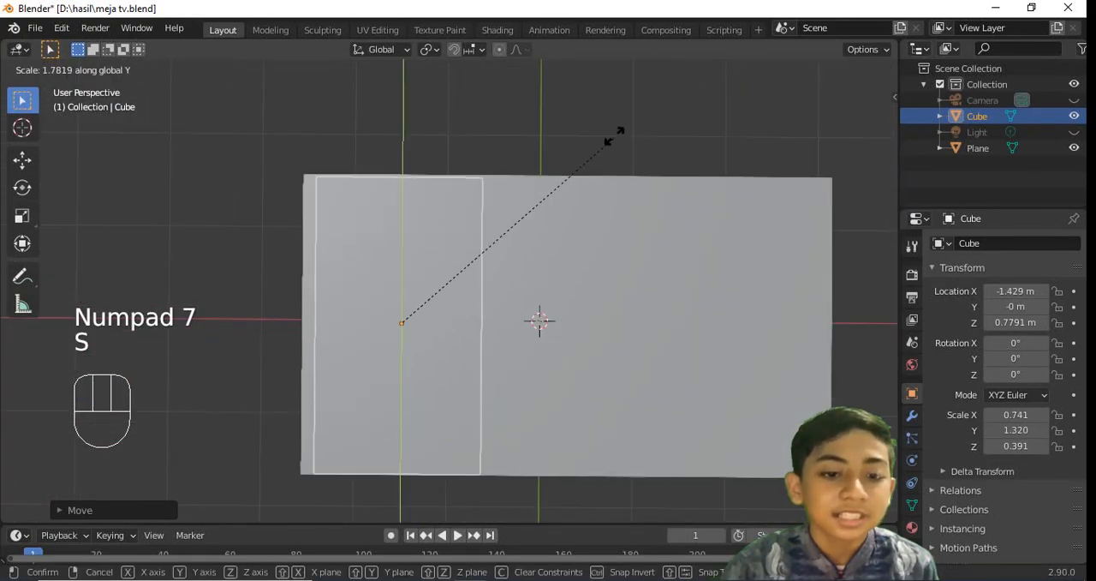
pyautogui.click(614, 135)
pyautogui.moveTo(615, 135); pyautogui.dragTo(563, 262, button='middle')
pyautogui.hotkey('ctrl', 's')
pyautogui.press('KP_1')
pyautogui.press('KP_3')
pyautogui.press('s')
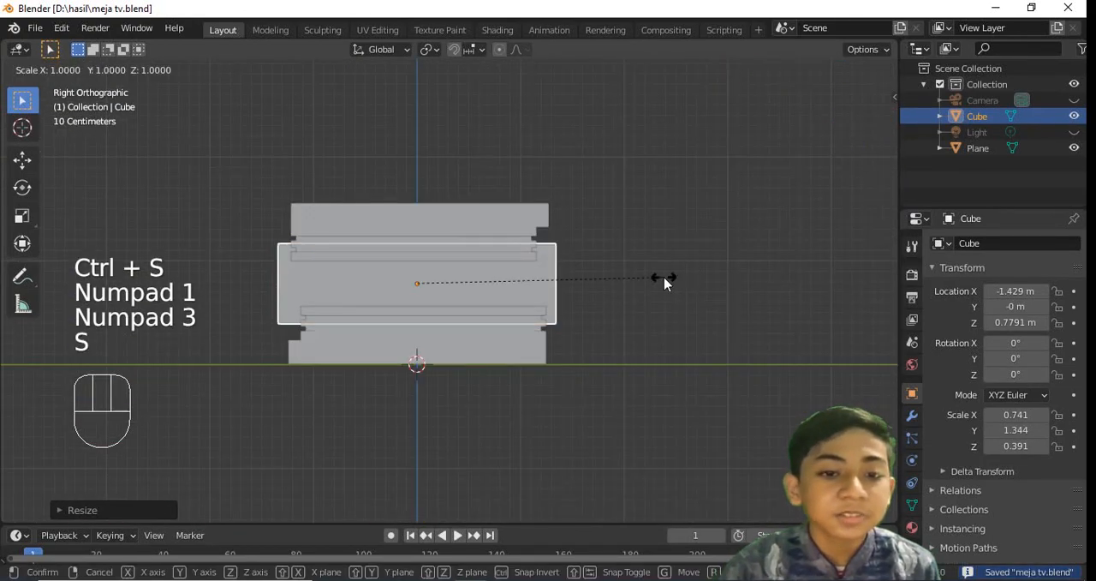
pyautogui.click(649, 276)
pyautogui.hotkey('ctrl', 's')
# Move the cube along X to about -1.452 m with the Move tool, and save the file
pyautogui.click(19, 159)
pyautogui.moveTo(340, 179); pyautogui.dragTo(341, 231, button='middle')
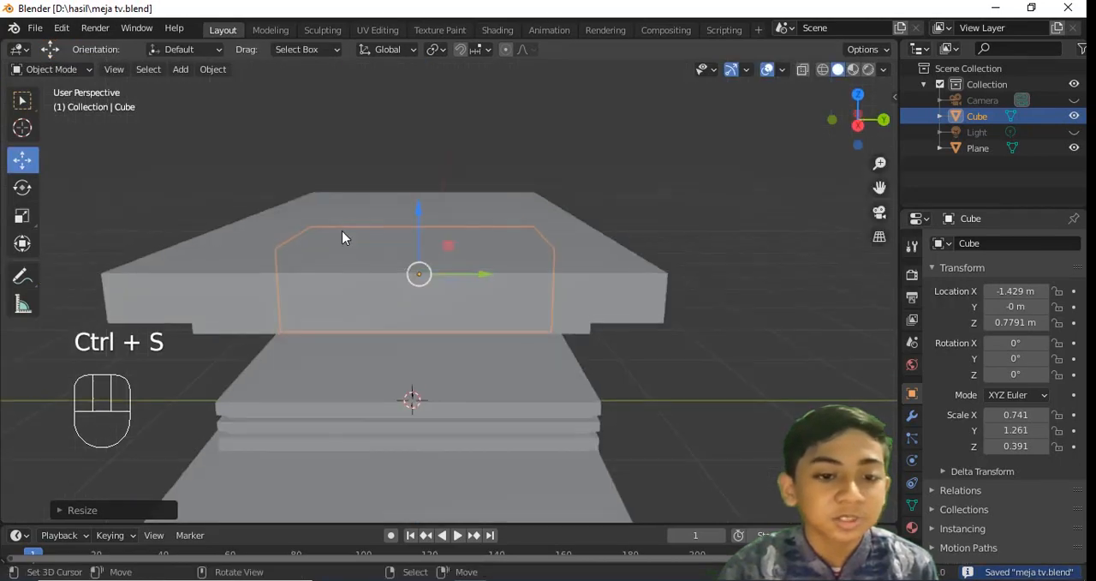
pyautogui.press('KP_7')
pyautogui.moveTo(458, 318); pyautogui.dragTo(454, 317)
pyautogui.moveTo(512, 296); pyautogui.dragTo(428, 158, button='middle')
pyautogui.scroll(-3, 512, 242)
pyautogui.hotkey('ctrl', 's')
pyautogui.press('a')
pyautogui.hotkey('ctrl', 's')
# Delete the front face of the cube to open the compartment, save, and return to Object Mode
pyautogui.rightClick(389, 321)
pyautogui.press('Tab')
pyautogui.moveTo(389, 320); pyautogui.dragTo(424, 281, button='middle')
pyautogui.scroll(3, 424, 281)
pyautogui.press('x')
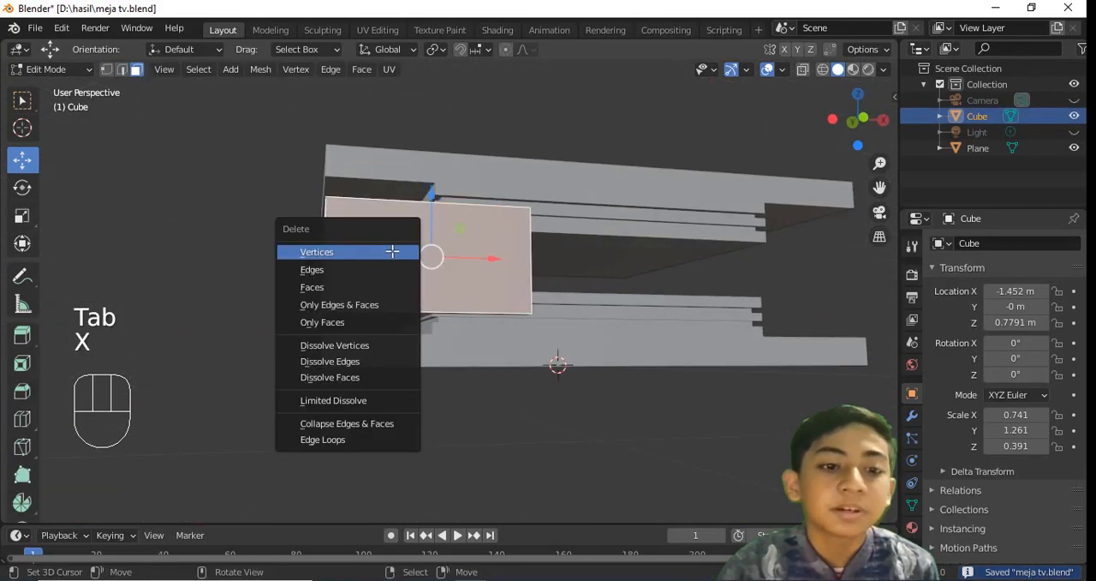
pyautogui.click(401, 283)
pyautogui.hotkey('ctrl', 's')
pyautogui.press('Tab')
# Add a Solidify modifier to the open compartment with a thickness of 0.26 m, and save
pyautogui.moveTo(480, 272); pyautogui.dragTo(638, 272, button='middle')
pyautogui.hotkey('ctrl', 's')
pyautogui.click(913, 417)
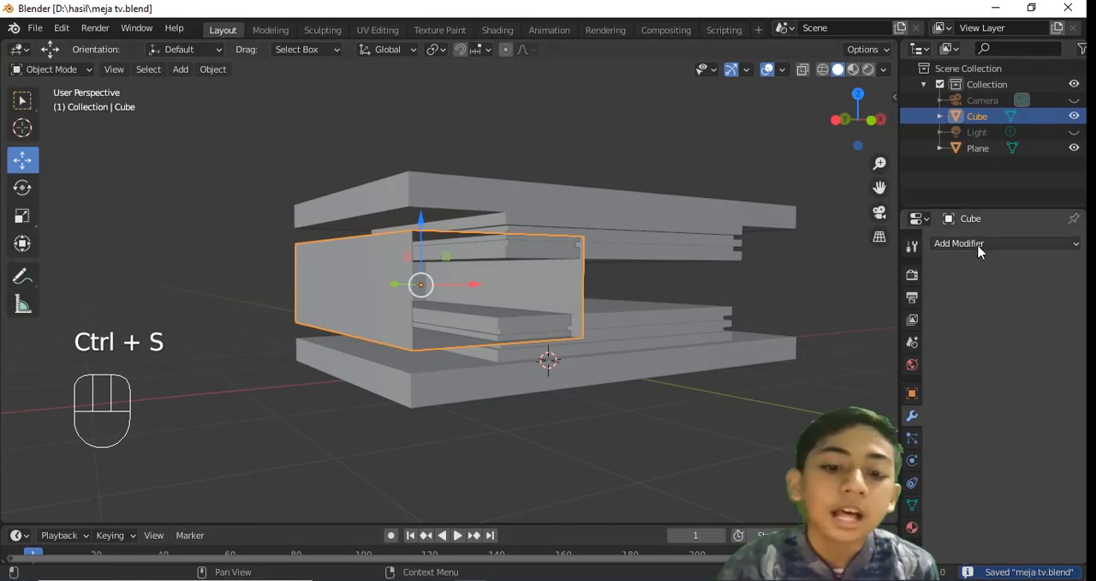
pyautogui.click(985, 245)
pyautogui.click(753, 489)
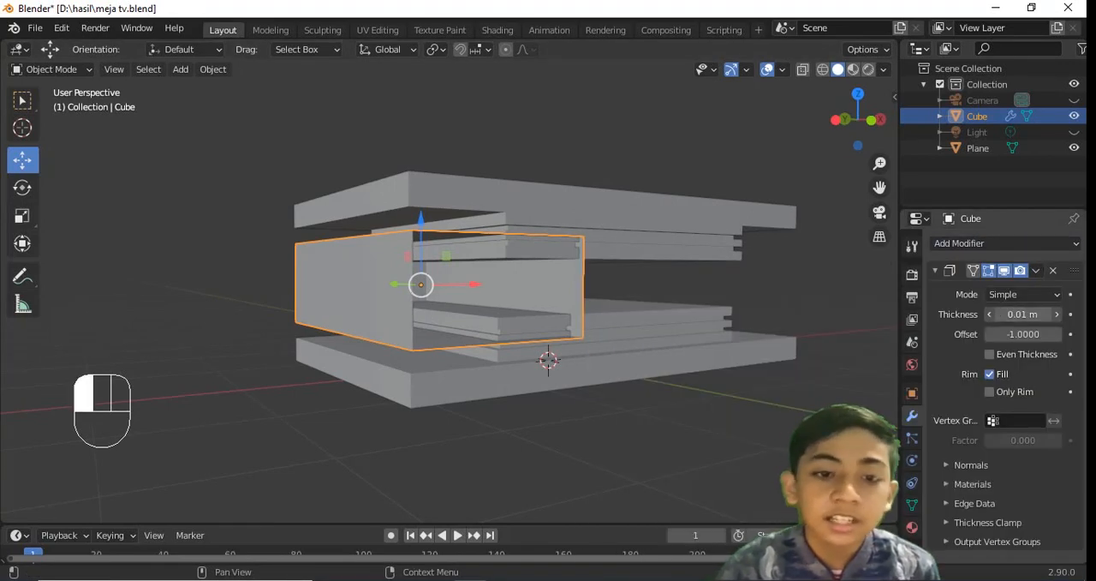
pyautogui.moveTo(823, 300); pyautogui.dragTo(612, 294, button='middle')
pyautogui.hotkey('ctrl', 's')
pyautogui.press('Tab')
pyautogui.press('Tab')
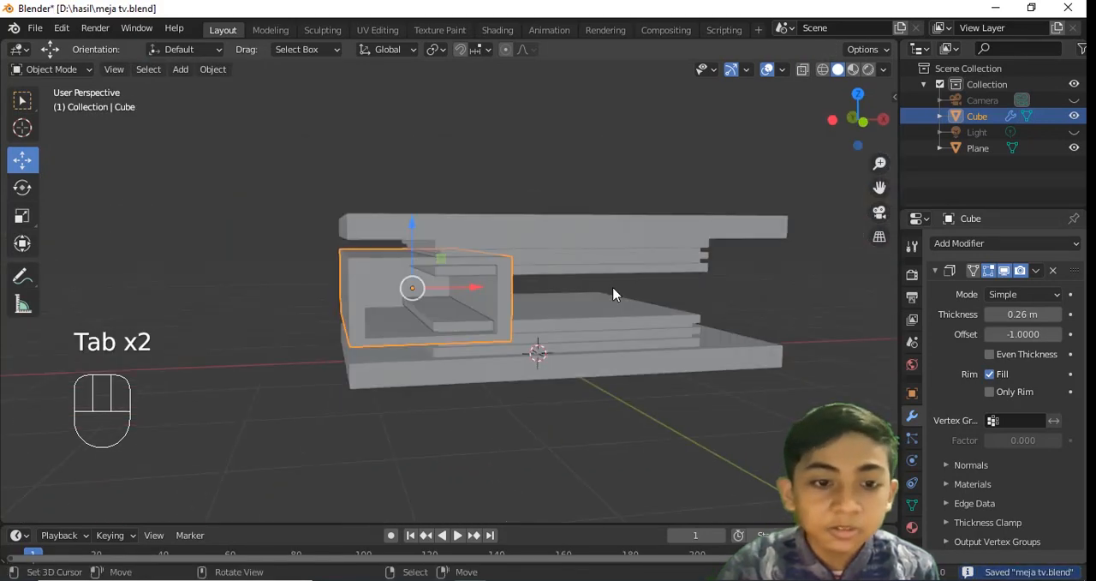
# Add a second cube for the drawer, scale it down, and position it over the compartment in the front view
pyautogui.hotkey('shift', 'a')
pyautogui.click(677, 270)
pyautogui.press('s')
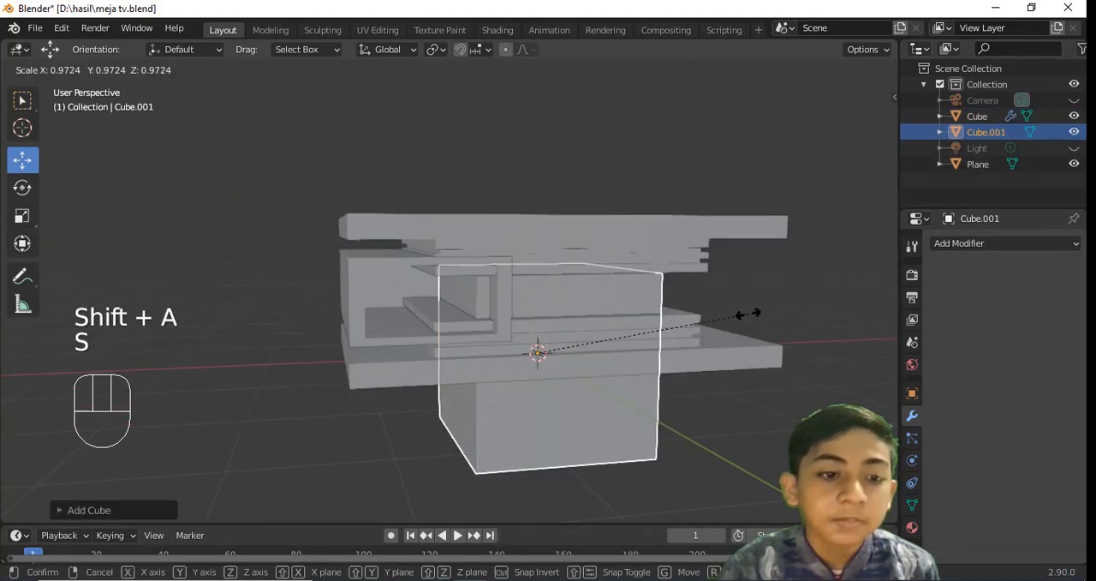
pyautogui.click(640, 324)
pyautogui.press('KP_3')
pyautogui.press('KP_1')
pyautogui.scroll(1, 566, 344)
pyautogui.moveTo(599, 363); pyautogui.dragTo(488, 324)
pyautogui.moveTo(439, 295); pyautogui.dragTo(437, 222)
pyautogui.moveTo(495, 292); pyautogui.dragTo(477, 292)
pyautogui.moveTo(422, 264); pyautogui.dragTo(420, 250)
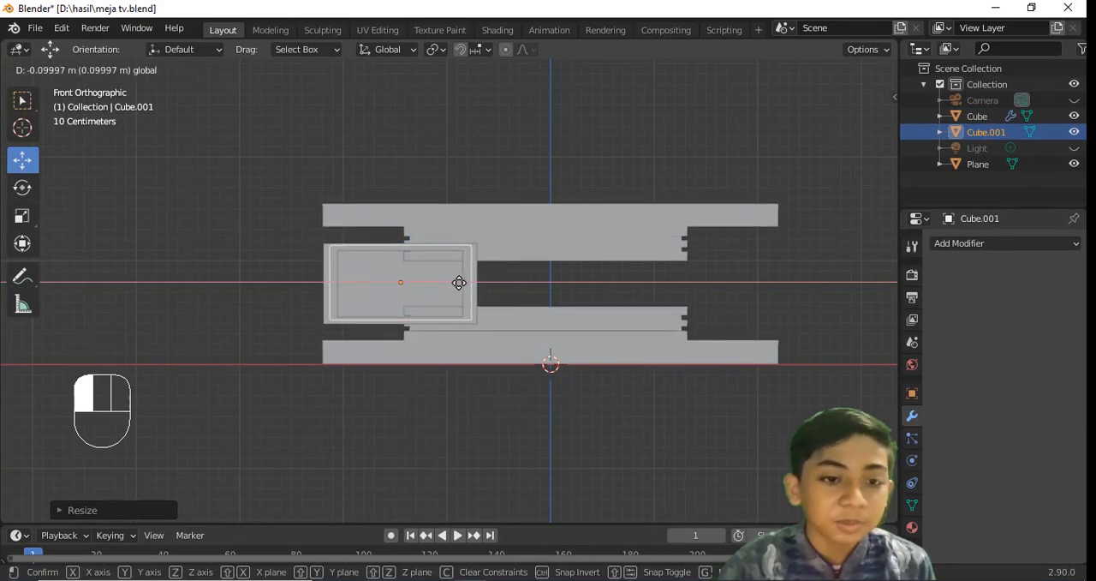
# Stretch the drawer cube along Y to match the table's depth, and save the file
pyautogui.press('KP_7')
pyautogui.press('s')
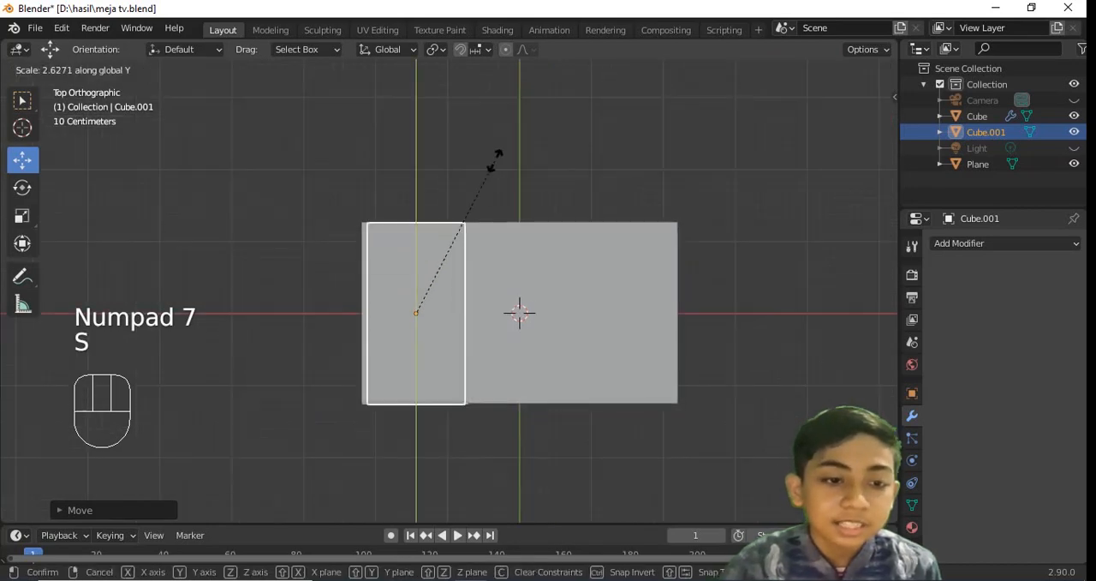
pyautogui.click(495, 165)
pyautogui.moveTo(436, 296); pyautogui.dragTo(516, 204, button='middle')
pyautogui.hotkey('ctrl', 's')
# Resize and centre the drawer cube so it fits within the compartment's front opening
pyautogui.press('a')
pyautogui.moveTo(493, 279)
pyautogui.mouseDown(button='middle')
pyautogui.moveTo(527, 288)
pyautogui.moveTo(508, 288)
pyautogui.mouseUp(button='middle')
pyautogui.rightClick(466, 293)
pyautogui.moveTo(439, 292); pyautogui.dragTo(440, 292)
pyautogui.press('KP_1')
pyautogui.press('s')
pyautogui.click(547, 289)
pyautogui.scroll(4, 448, 283)
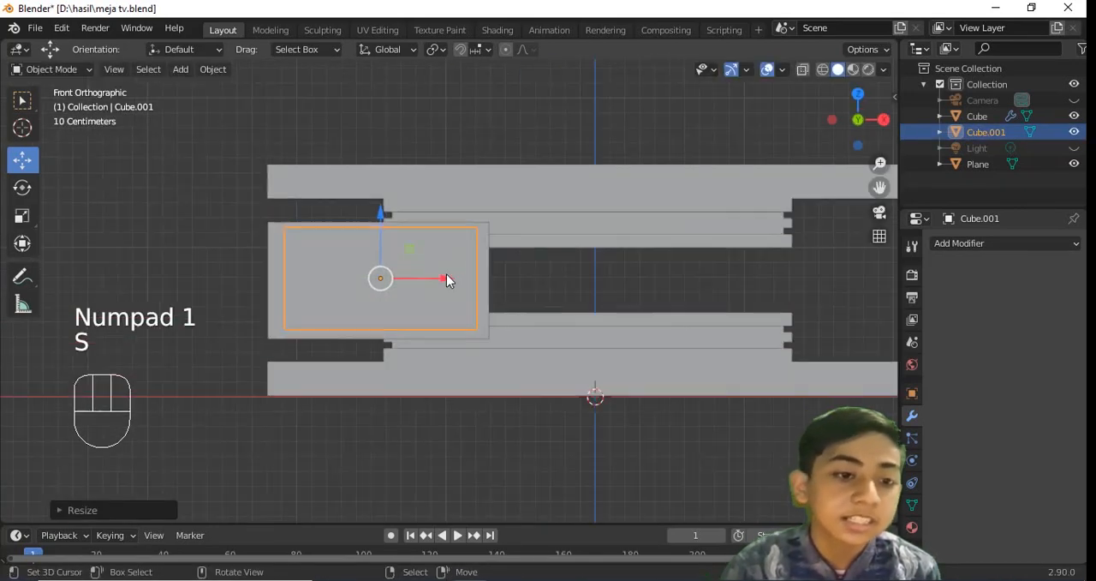
pyautogui.moveTo(379, 248); pyautogui.dragTo(380, 251)
pyautogui.press('s')
pyautogui.click(535, 287)
# Move the drawer cube forward so it sticks partly out of the compartment, and save the file
pyautogui.moveTo(539, 286)
pyautogui.mouseDown(button='middle')
pyautogui.moveTo(583, 286)
pyautogui.moveTo(548, 299)
pyautogui.mouseUp(button='middle')
pyautogui.press('a')
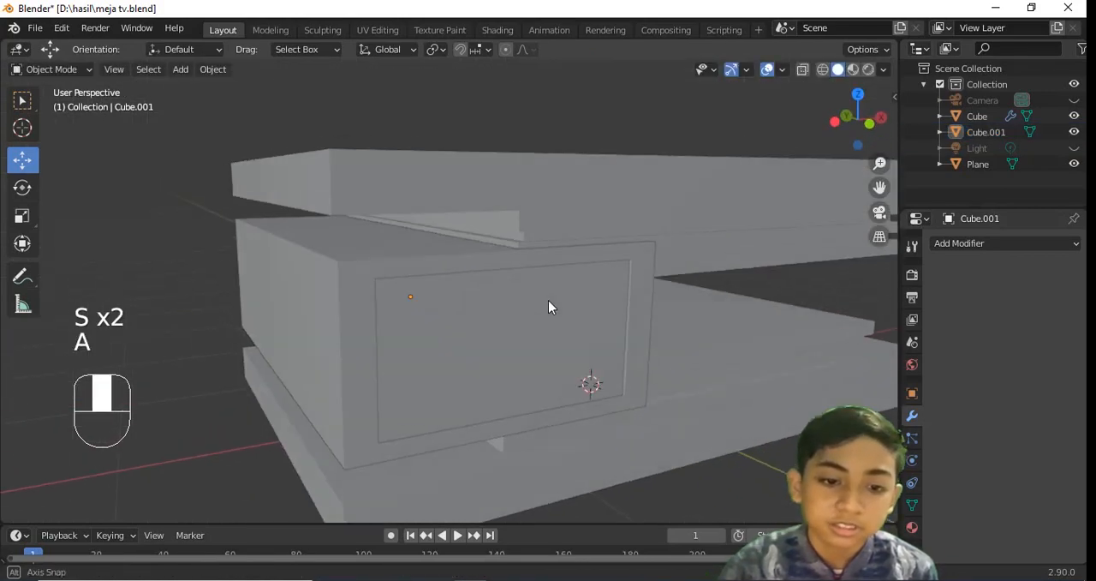
pyautogui.rightClick(524, 307)
pyautogui.moveTo(445, 299); pyautogui.dragTo(480, 311, button='middle')
pyautogui.moveTo(418, 312); pyautogui.dragTo(429, 314)
pyautogui.scroll(-5, 431, 313)
pyautogui.moveTo(445, 312); pyautogui.dragTo(550, 300, button='middle')
pyautogui.hotkey('ctrl', 's')
pyautogui.scroll(5, 482, 265)
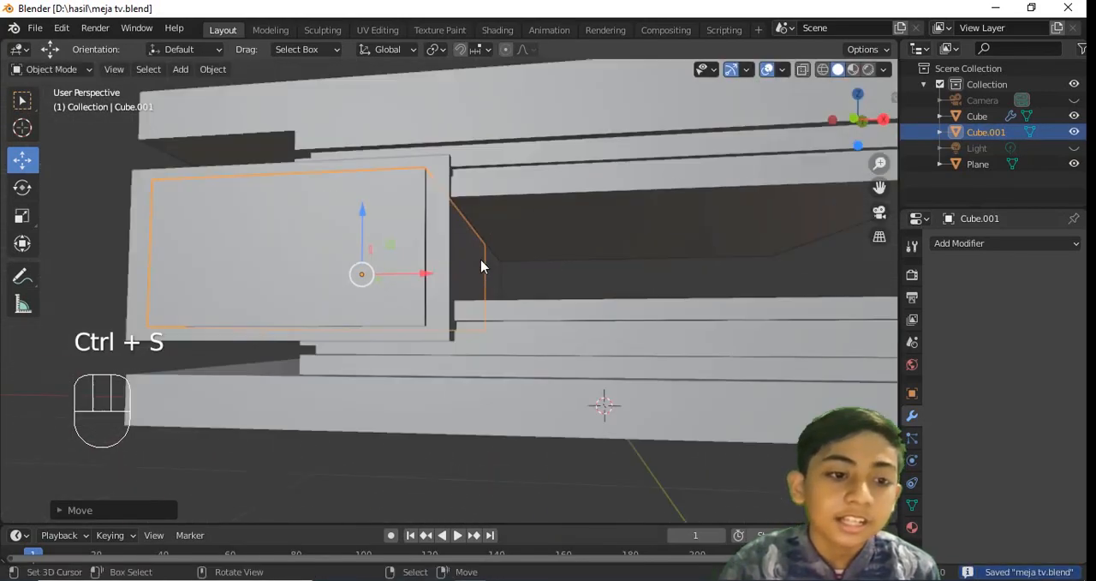
# Delete the top face of the drawer cube, return to Object Mode, and save the file
pyautogui.moveTo(483, 264); pyautogui.dragTo(519, 308, button='middle')
pyautogui.press('Tab')
pyautogui.press('Tab')
pyautogui.moveTo(399, 307); pyautogui.dragTo(551, 373)
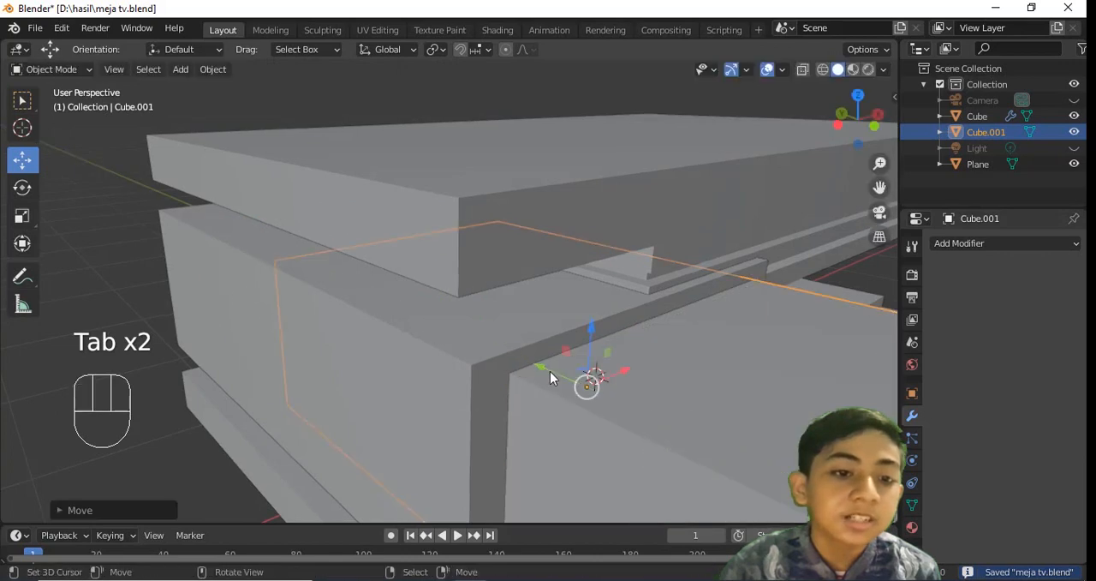
pyautogui.scroll(-4, 552, 370)
pyautogui.press('Tab')
pyautogui.click(572, 322)
pyautogui.hotkey('ctrl', 's')
pyautogui.press('x')
pyautogui.click(573, 321)
pyautogui.press('Tab')
pyautogui.hotkey('ctrl', 's')
# Add a Solidify modifier to the drawer with a thickness of 0.22 m, and save the file
pyautogui.click(946, 244)
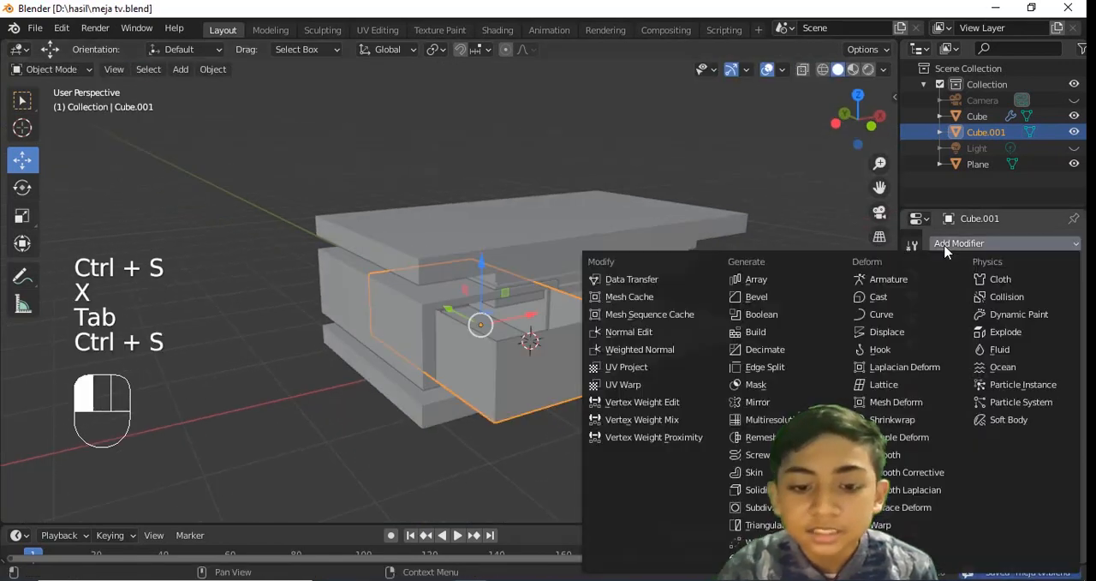
pyautogui.click(759, 489)
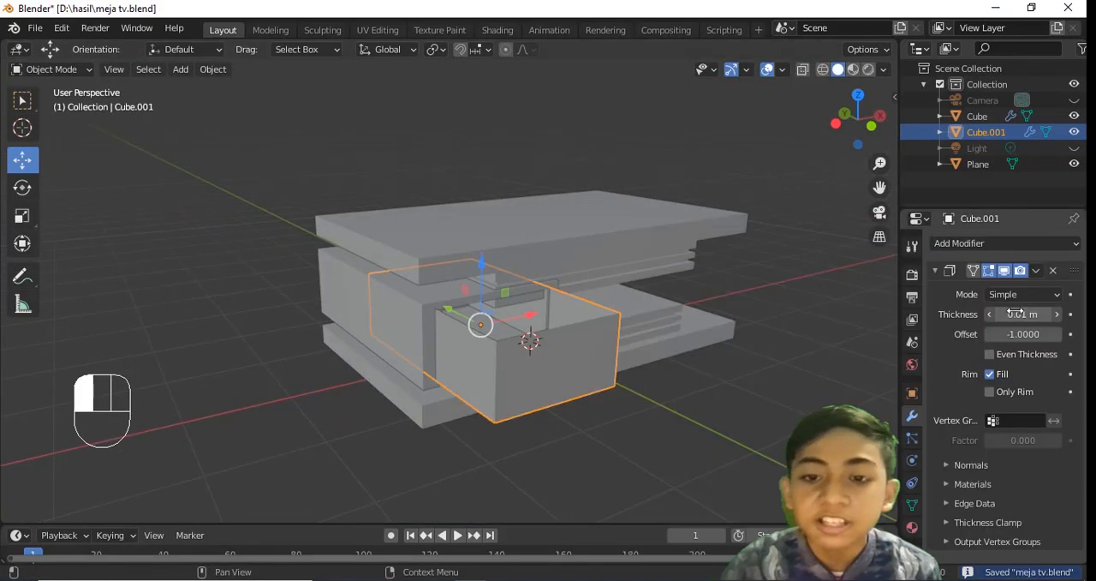
pyautogui.moveTo(1024, 314); pyautogui.dragTo(1020, 314)
pyautogui.moveTo(668, 171); pyautogui.dragTo(556, 186, button='middle')
pyautogui.scroll(3, 689, 231)
pyautogui.press('Tab')
pyautogui.scroll(-2, 698, 267)
pyautogui.press('Tab')
pyautogui.hotkey('ctrl', 's')
pyautogui.press('Tab')
pyautogui.scroll(3, 555, 186)
pyautogui.hotkey('ctrl', 'r')
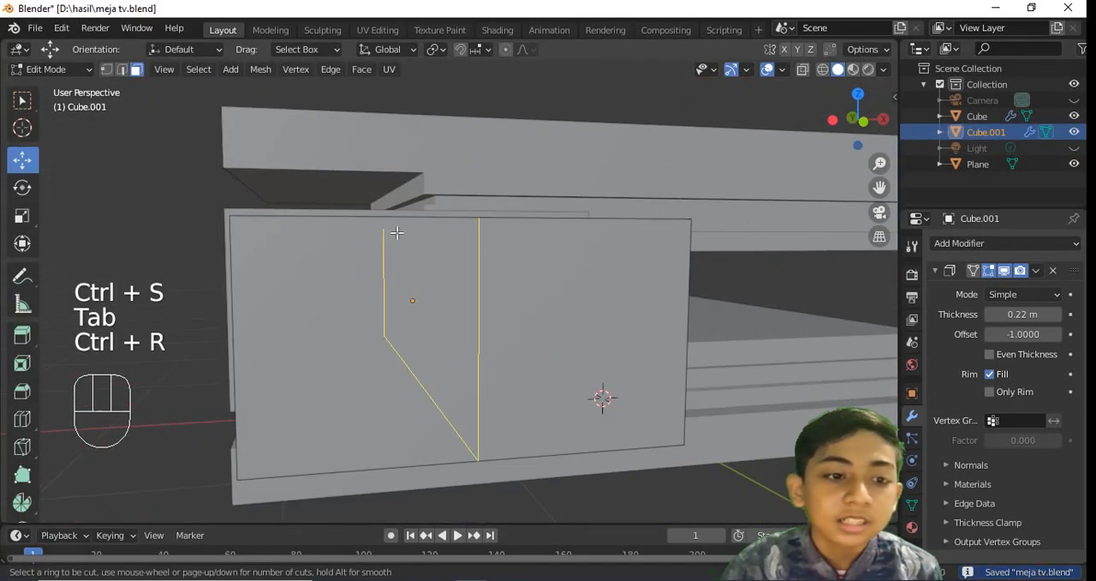
pyautogui.hotkey('ctrl', 'z')
pyautogui.hotkey('ctrl', 'z')
pyautogui.hotkey('ctrl', 'z')
pyautogui.hotkey('ctrl', 'z')
pyautogui.hotkey('ctrl', 'z')
pyautogui.hotkey('ctrl', 'z')
pyautogui.press('Tab')
pyautogui.hotkey('ctrl', 's')
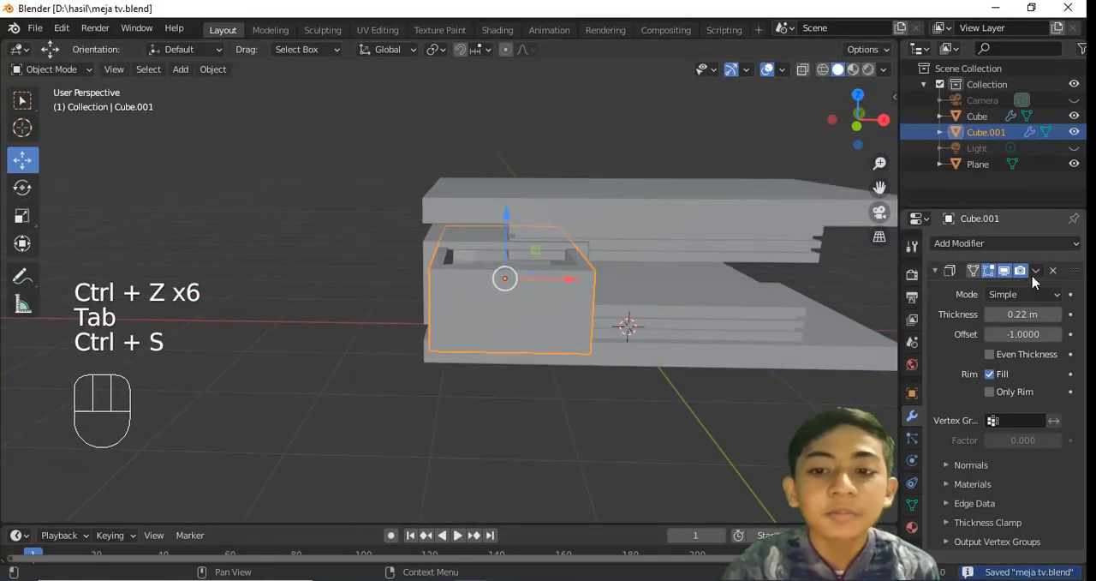
# Apply the drawer's Solidify modifier and cut crossing pairs of edge loops that outline a small square on its front
pyautogui.click(1016, 296)
pyautogui.press('Tab')
pyautogui.moveTo(737, 296); pyautogui.dragTo(566, 279, button='middle')
pyautogui.scroll(2, 548, 296)
pyautogui.hotkey('ctrl', 's')
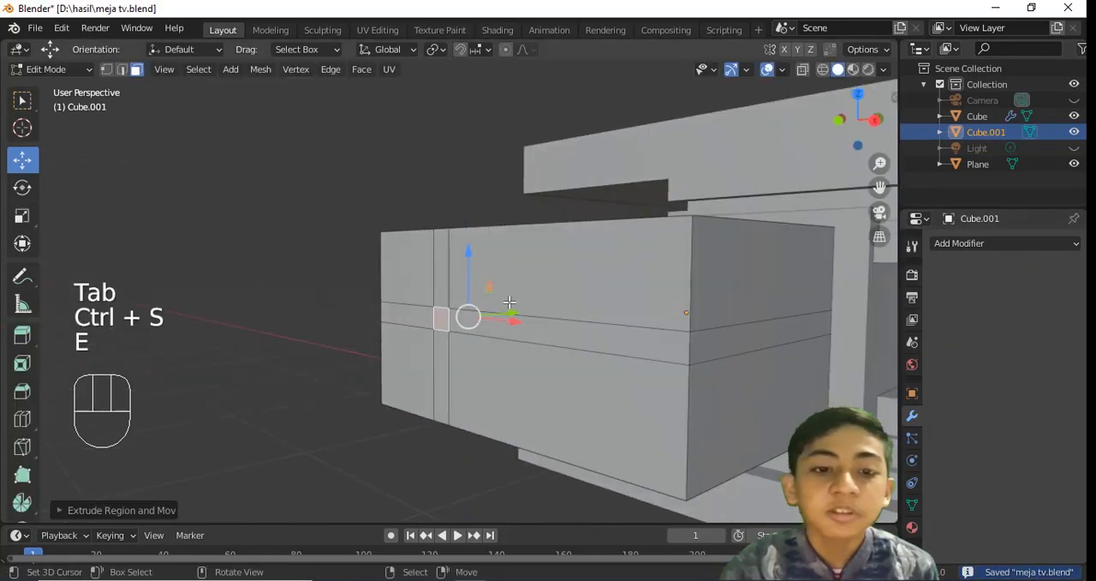
# Extrude the small square face on the drawer's front outward and adjust its length as the handle's stem
pyautogui.moveTo(515, 311); pyautogui.dragTo(472, 311)
pyautogui.press('KP_7')
pyautogui.keyDown('shift'); pyautogui.moveTo(537, 353); pyautogui.dragTo(534, 289, button='middle'); pyautogui.keyUp('shift')
pyautogui.scroll(3, 535, 289)
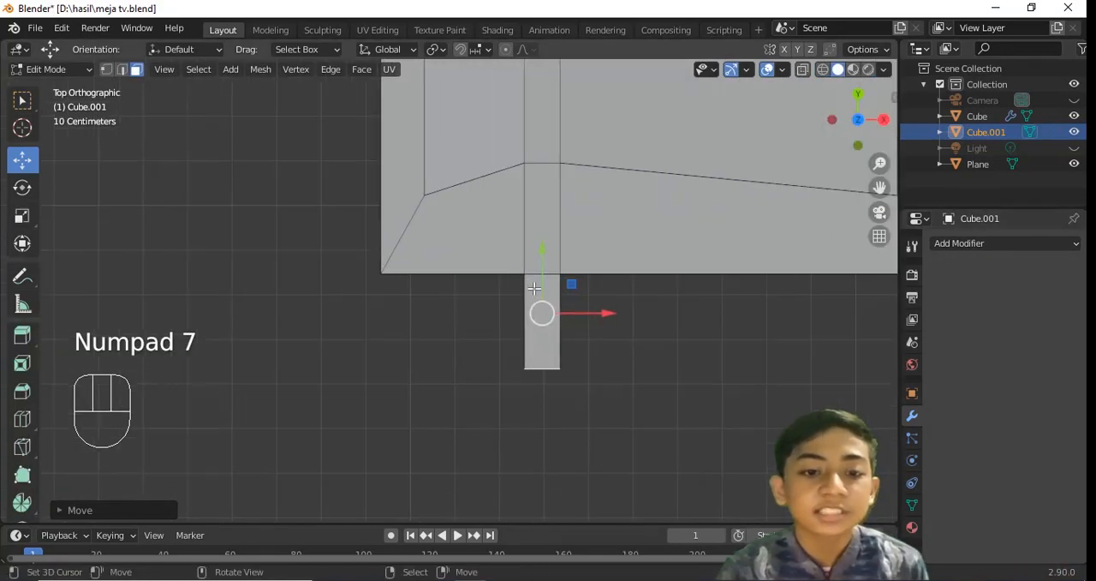
pyautogui.moveTo(534, 289); pyautogui.dragTo(548, 305)
# Extrude the end of the handle stem, extrude its side face about 0.57 m along the drawer's front as the grip, and save
pyautogui.moveTo(548, 305); pyautogui.dragTo(530, 219, button='middle')
pyautogui.rightClick(500, 395)
pyautogui.moveTo(503, 397); pyautogui.dragTo(505, 319, button='middle')
pyautogui.press('KP_7')
pyautogui.scroll(-2, 507, 319)
pyautogui.press('e')
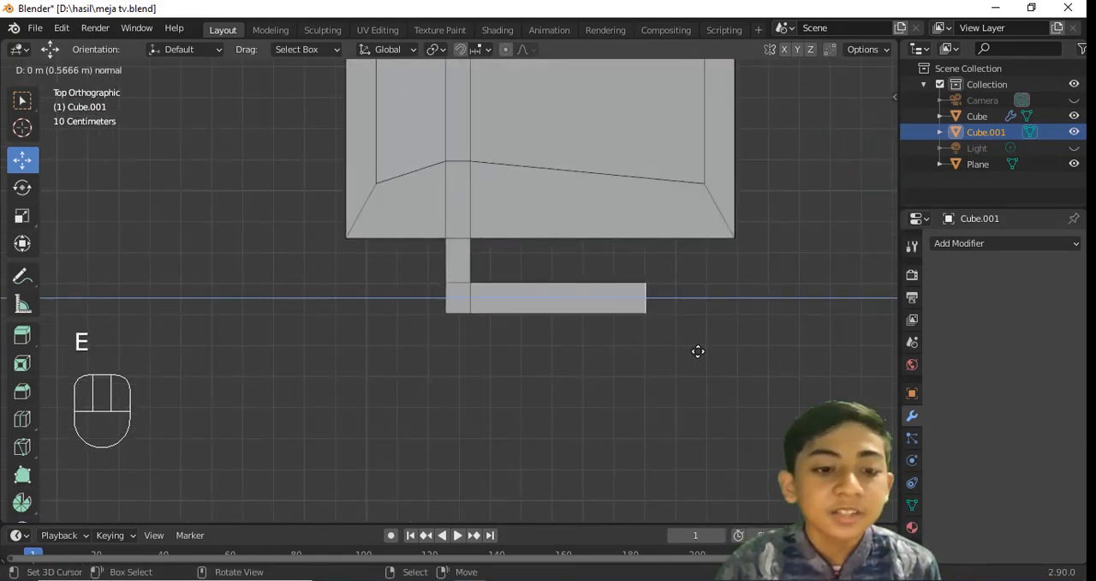
pyautogui.click(698, 351)
pyautogui.moveTo(698, 350); pyautogui.dragTo(525, 341, button='middle')
pyautogui.hotkey('ctrl', 's')
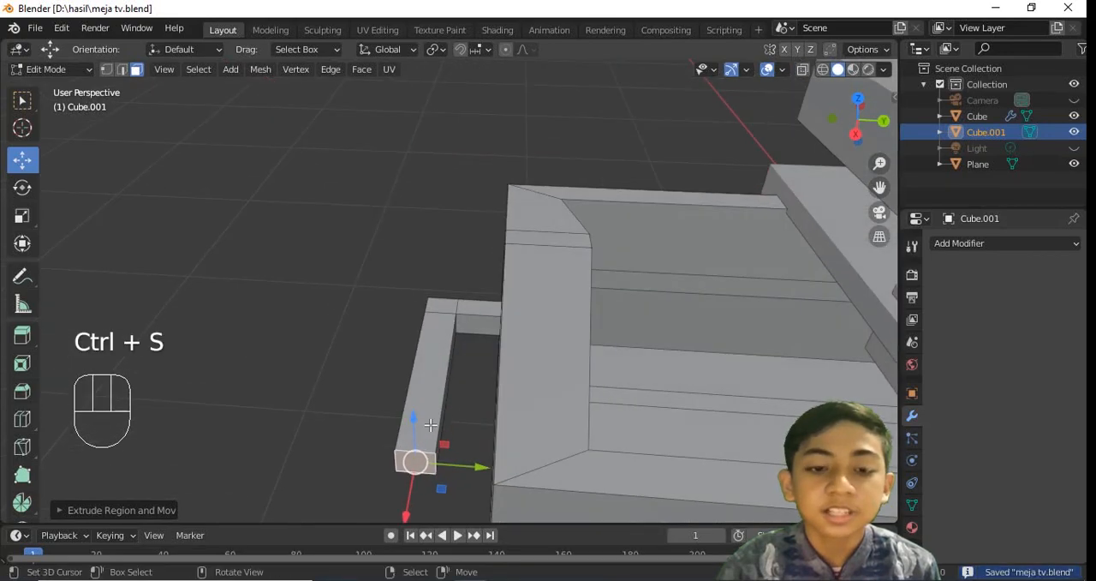
# Shorten the handle's grip by about 0.08 m, extrude its end as a short corner block, and save
pyautogui.press('KP_7')
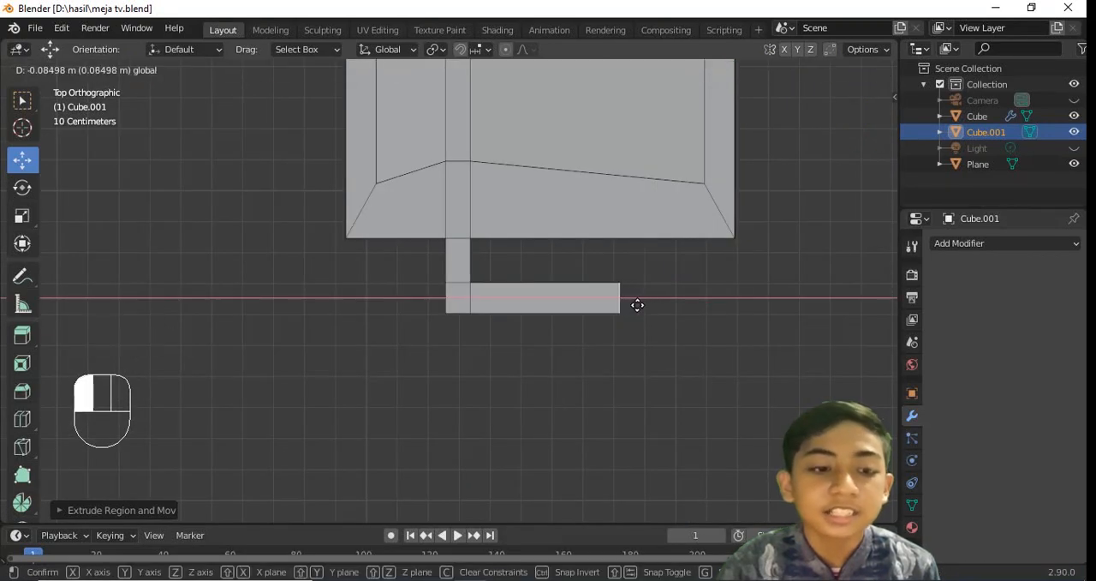
pyautogui.click(662, 308)
pyautogui.moveTo(662, 307); pyautogui.dragTo(456, 307, button='middle')
pyautogui.hotkey('ctrl', 's')
pyautogui.press('KP_7')
pyautogui.scroll(1, 558, 296)
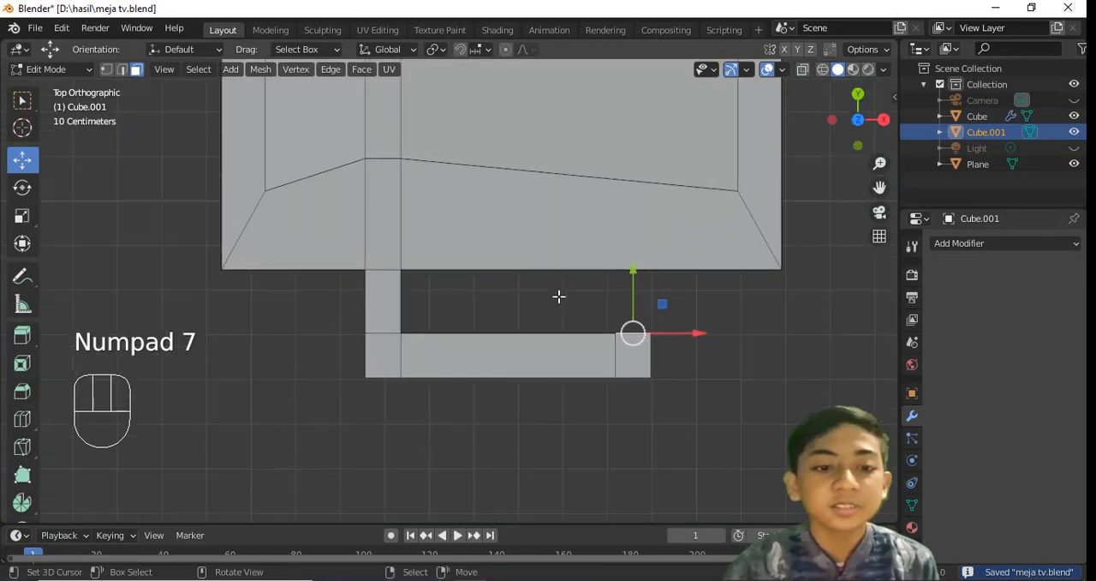
# Extrude the corner block's inner face back to the drawer's front as the second stem, return to Object Mode, and save
pyautogui.press('e')
pyautogui.click(568, 228)
pyautogui.press('Tab')
pyautogui.moveTo(568, 228); pyautogui.dragTo(680, 286, button='middle')
pyautogui.hotkey('ctrl', 's')
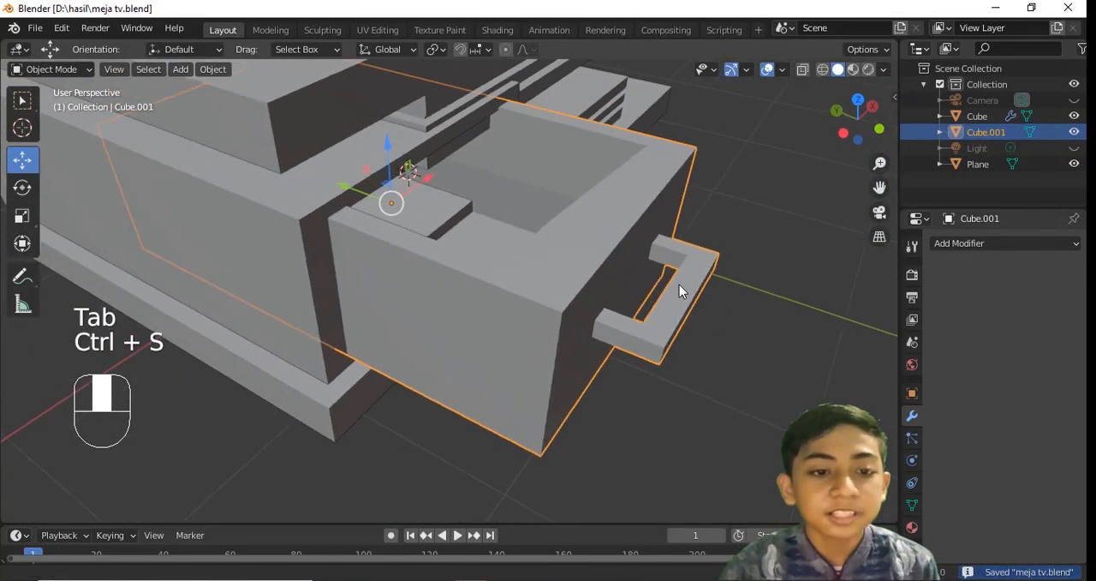
# Select the drawer and the side compartment, save the file, and parent the drawer to the compartment
pyautogui.scroll(4, 487, 263)
pyautogui.moveTo(486, 263); pyautogui.dragTo(418, 205, button='middle')
pyautogui.scroll(-3, 419, 204)
pyautogui.moveTo(496, 223); pyautogui.dragTo(482, 187)
pyautogui.moveTo(482, 188); pyautogui.dragTo(630, 152, button='middle')
pyautogui.moveTo(249, 265); pyautogui.dragTo(243, 261)
pyautogui.keyDown('shift'); pyautogui.rightClick(262, 257); pyautogui.keyUp('shift')
pyautogui.moveTo(261, 262); pyautogui.dragTo(368, 255, button='middle')
pyautogui.hotkey('ctrl', 's')
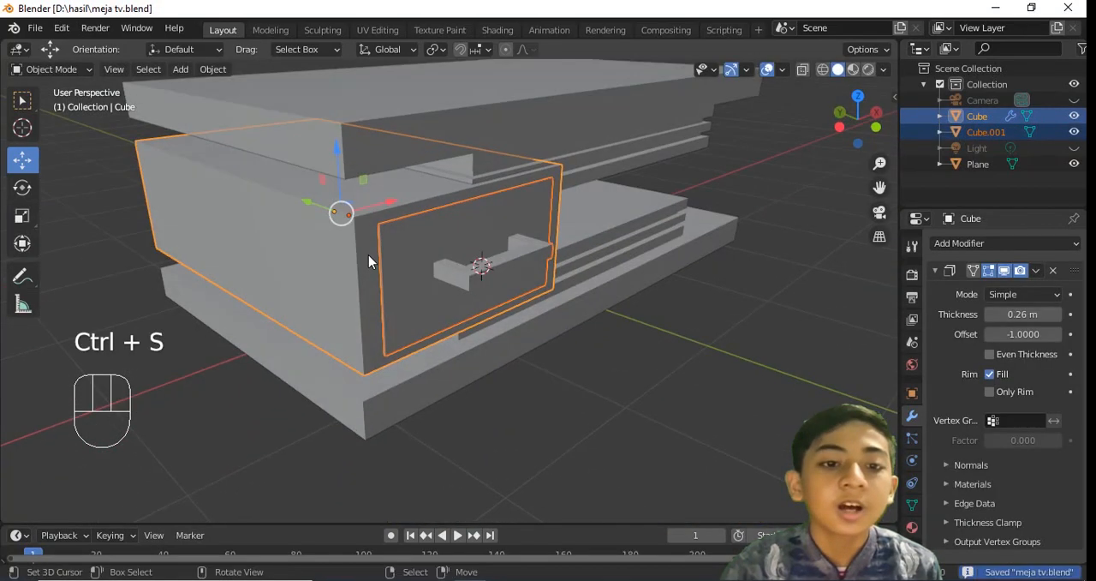
pyautogui.hotkey('ctrl', 'p')
pyautogui.click(368, 255)
# Move the compartment with its drawer outward along X past the slabs' end, and pull the drawer slightly out of it
pyautogui.press('KP_3')
pyautogui.press('KP_1')
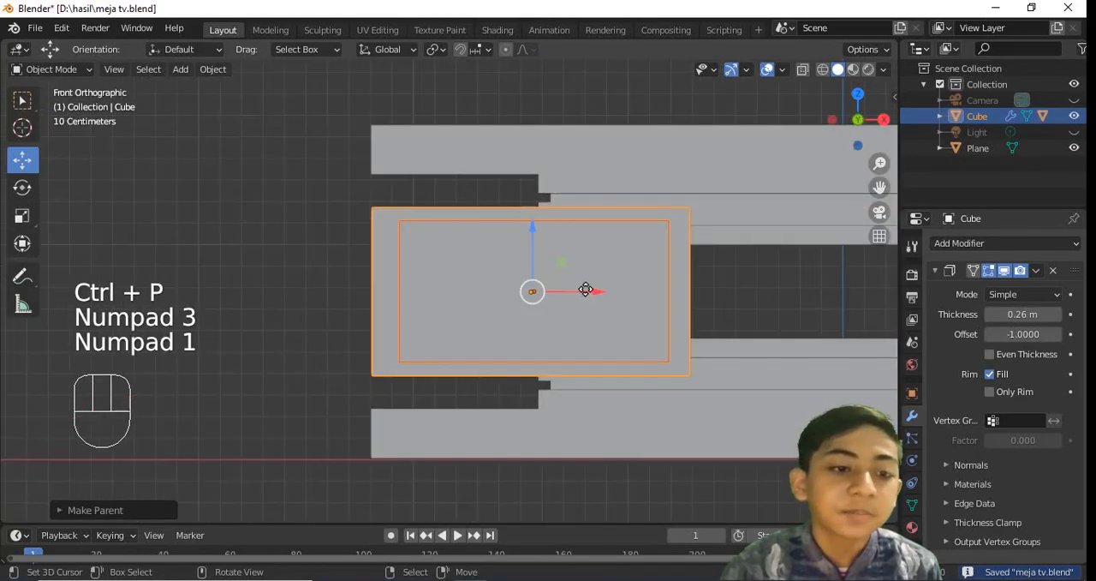
pyautogui.moveTo(587, 292); pyautogui.dragTo(542, 299)
pyautogui.moveTo(428, 248); pyautogui.dragTo(548, 313, button='middle')
pyautogui.rightClick(489, 288)
pyautogui.hotkey('ctrl', 's')
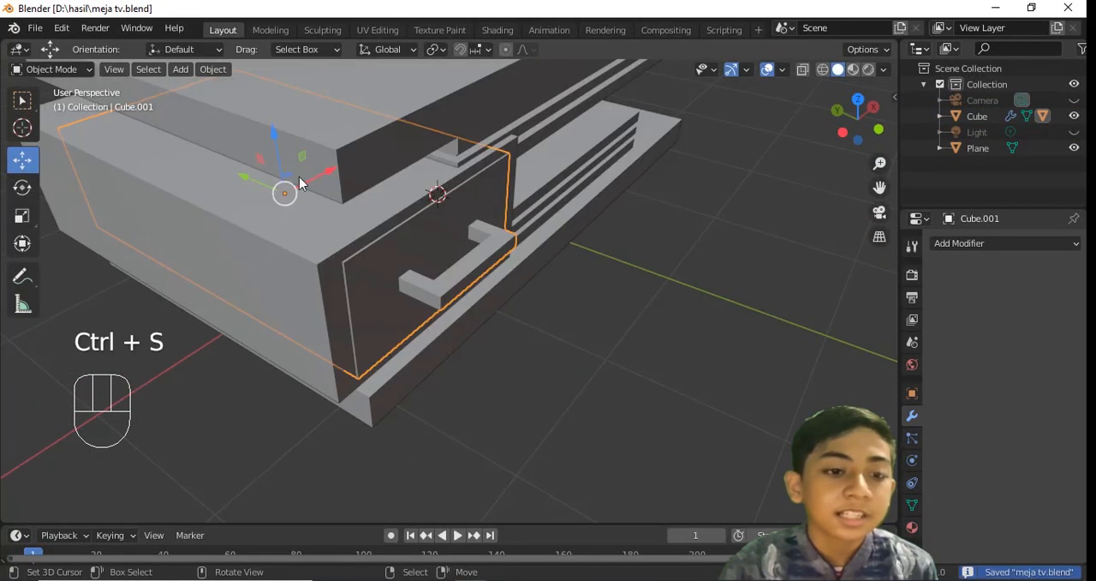
pyautogui.moveTo(261, 183); pyautogui.dragTo(254, 201)
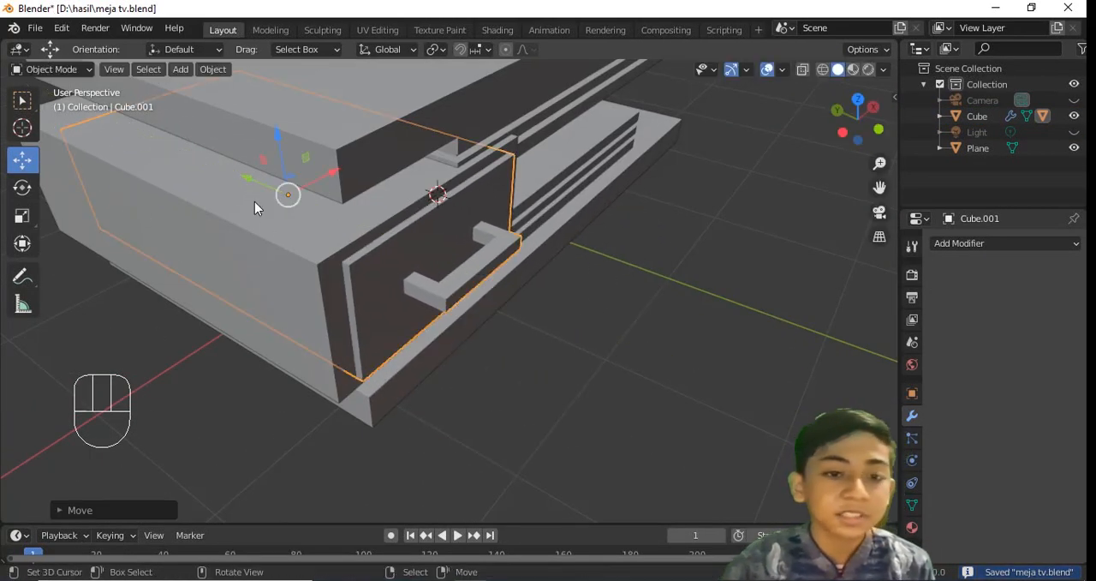
# Move the compartment with its drawer further outward along X, scale it up slightly, and save the file
pyautogui.click(274, 223)
pyautogui.press('KP_1')
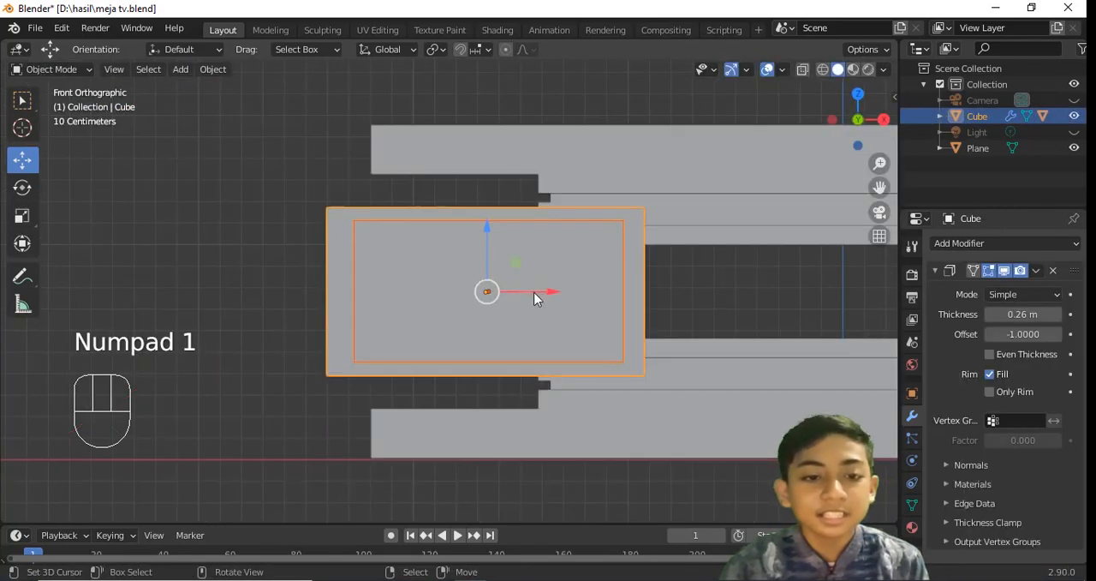
pyautogui.moveTo(545, 293); pyautogui.dragTo(508, 293)
pyautogui.press('s')
pyautogui.rightClick(602, 293)
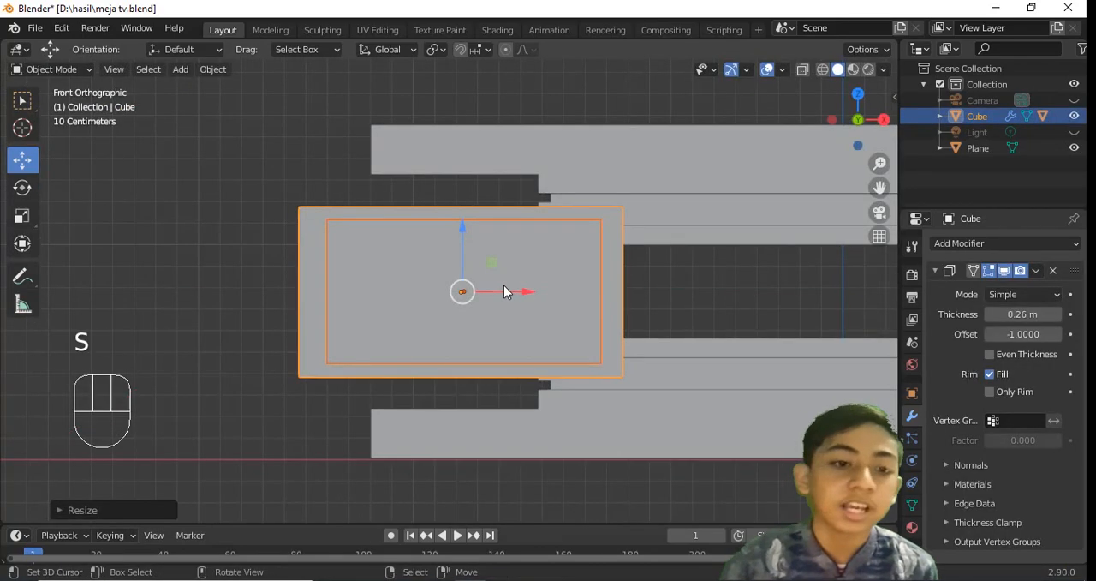
pyautogui.press('s')
pyautogui.click(613, 291)
pyautogui.moveTo(613, 293); pyautogui.dragTo(586, 351, button='middle')
pyautogui.press('a')
pyautogui.hotkey('ctrl', 's')
pyautogui.click(443, 265)
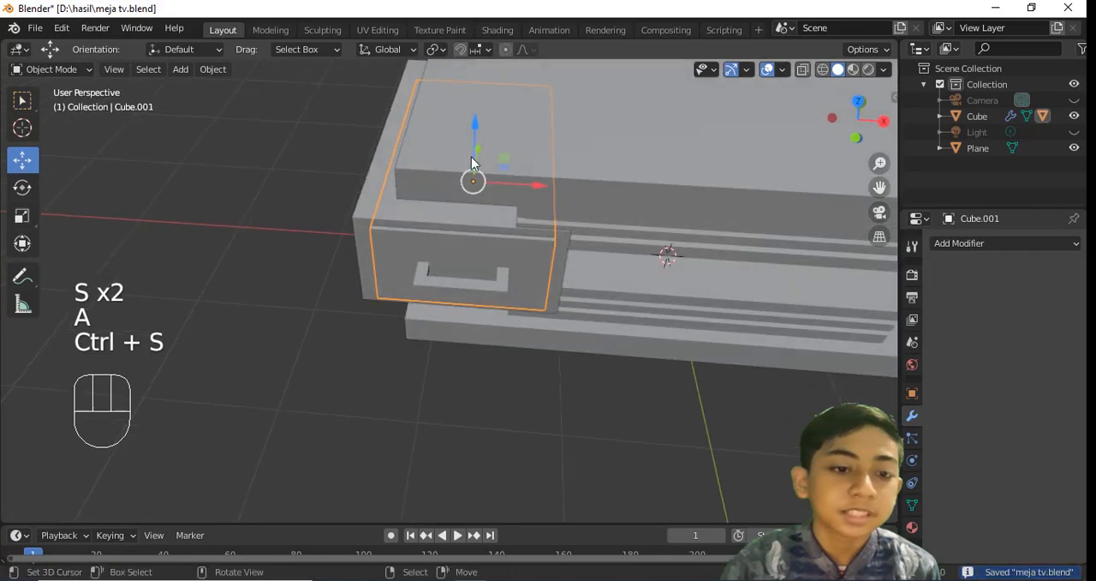
pyautogui.moveTo(474, 163); pyautogui.dragTo(480, 220)
pyautogui.moveTo(479, 219); pyautogui.dragTo(482, 258, button='middle')
pyautogui.hotkey('ctrl', 'z')
# Move the compartment with its drawer along Y to line up with the slabs' front edge, and save the file
pyautogui.click(523, 245)
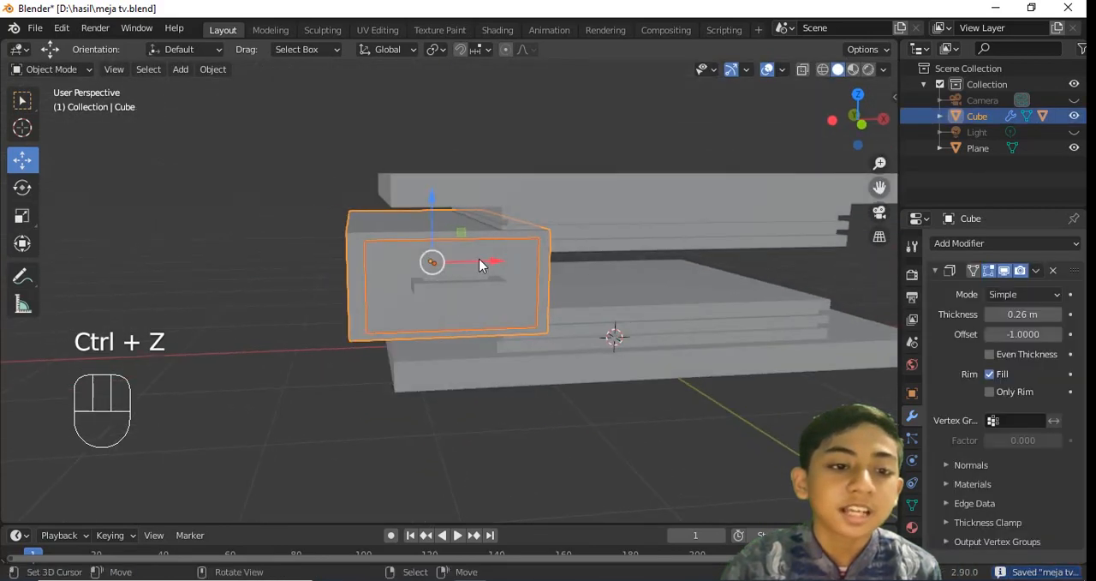
pyautogui.moveTo(482, 260); pyautogui.dragTo(465, 262)
pyautogui.press('KP_7')
pyautogui.keyDown('shift'); pyautogui.moveTo(467, 214); pyautogui.dragTo(469, 300, button='middle'); pyautogui.keyUp('shift')
pyautogui.moveTo(476, 169); pyautogui.dragTo(469, 168)
pyautogui.moveTo(481, 253); pyautogui.dragTo(500, 119, button='middle')
pyautogui.hotkey('ctrl', 's')
pyautogui.click(469, 276)
pyautogui.moveTo(469, 272); pyautogui.dragTo(561, 275, button='middle')
pyautogui.moveTo(335, 283); pyautogui.dragTo(401, 296)
pyautogui.moveTo(401, 297); pyautogui.dragTo(352, 297, button='middle')
pyautogui.hotkey('ctrl', 'z')
# Duplicate the compartment with its drawer, move the copy along X to the table's opposite end, and save
pyautogui.hotkey('shift', 'd')
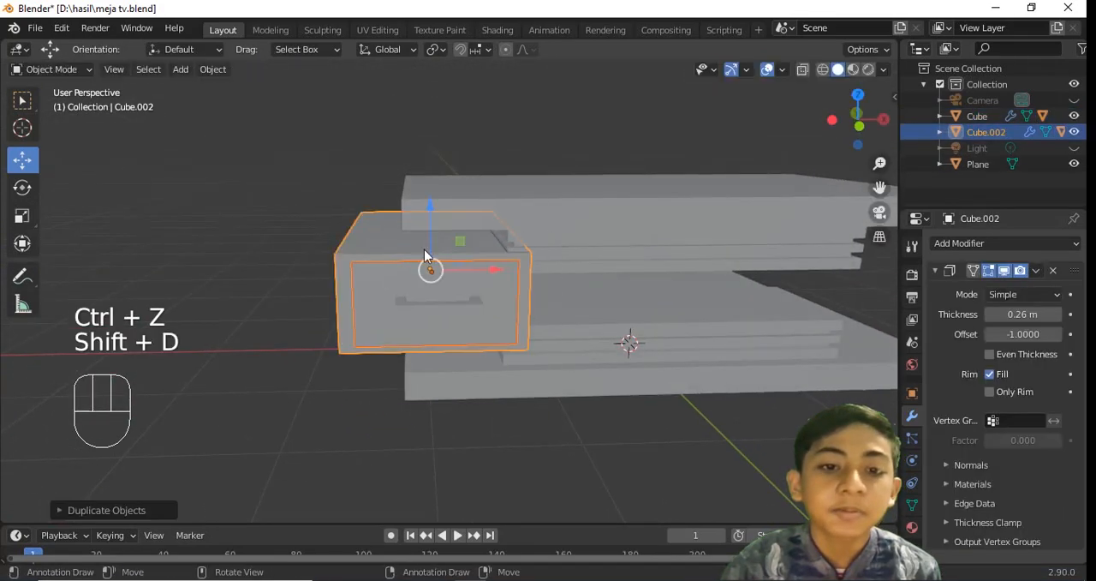
pyautogui.click(497, 267)
pyautogui.press('KP_1')
pyautogui.keyDown('shift'); pyautogui.moveTo(831, 294); pyautogui.dragTo(552, 274, button='middle'); pyautogui.keyUp('shift')
pyautogui.hotkey('ctrl', 's')
pyautogui.scroll(-1, 557, 271)
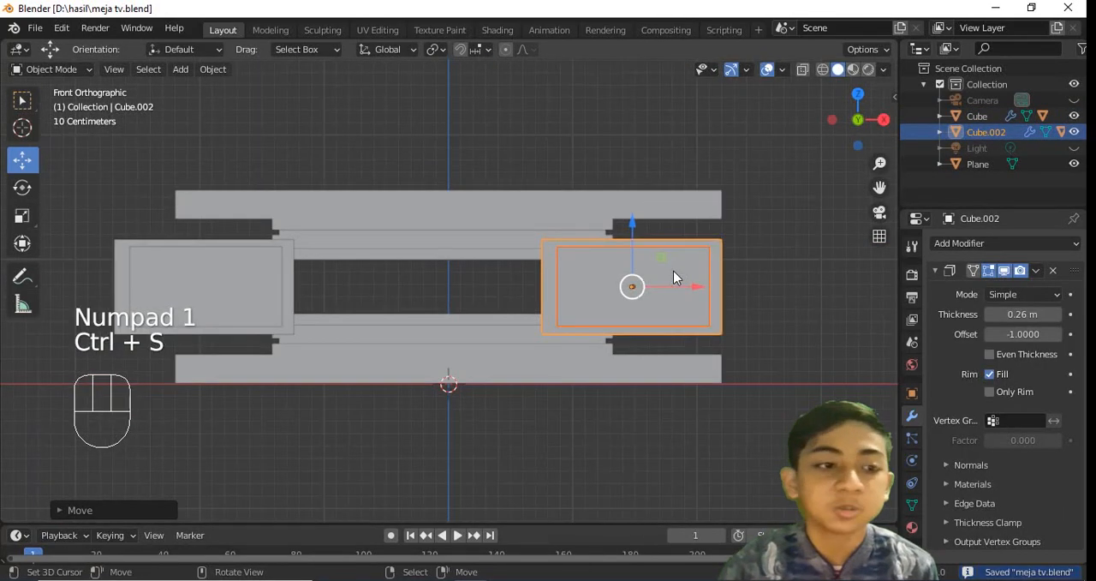
# Move the duplicated compartment about 0.44 m outward along X so it overhangs like the first one, and save
pyautogui.keyDown('shift'); pyautogui.moveTo(509, 243); pyautogui.dragTo(678, 249, button='middle'); pyautogui.keyUp('shift')
pyautogui.scroll(1, 679, 248)
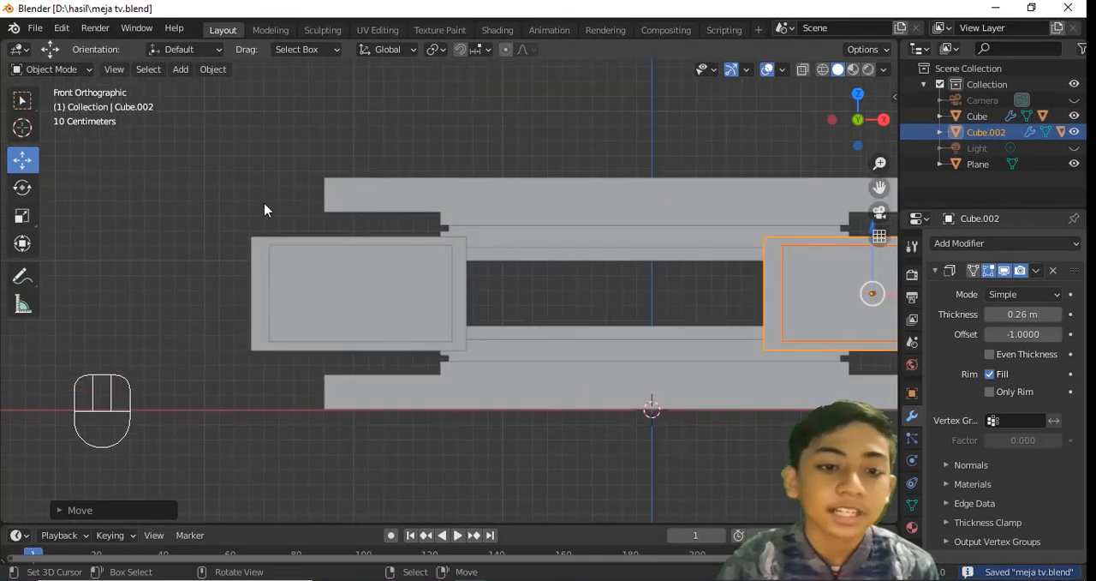
pyautogui.keyDown('shift'); pyautogui.moveTo(766, 179); pyautogui.dragTo(434, 201, button='middle'); pyautogui.keyUp('shift')
pyautogui.scroll(-1, 434, 202)
pyautogui.moveTo(566, 300); pyautogui.dragTo(634, 304)
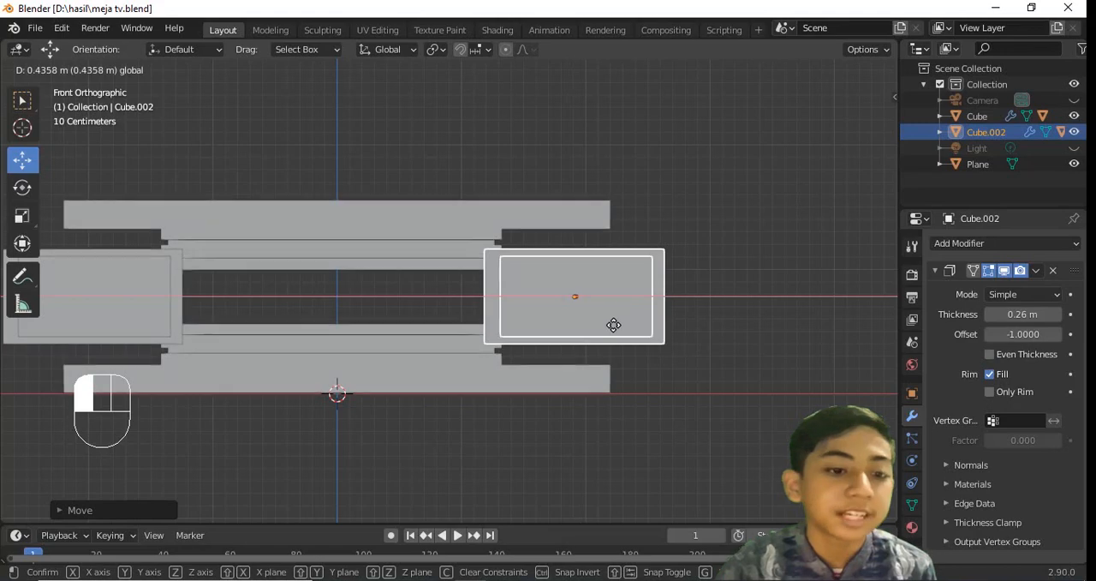
pyautogui.moveTo(611, 325); pyautogui.dragTo(619, 326)
pyautogui.press('a')
pyautogui.moveTo(621, 265); pyautogui.dragTo(711, 256, button='middle')
pyautogui.hotkey('ctrl', 's')
# Enter Edit Mode on the slab object, cut edge loops across the upper slab's middle section near both compartments, and save
pyautogui.rightClick(406, 241)
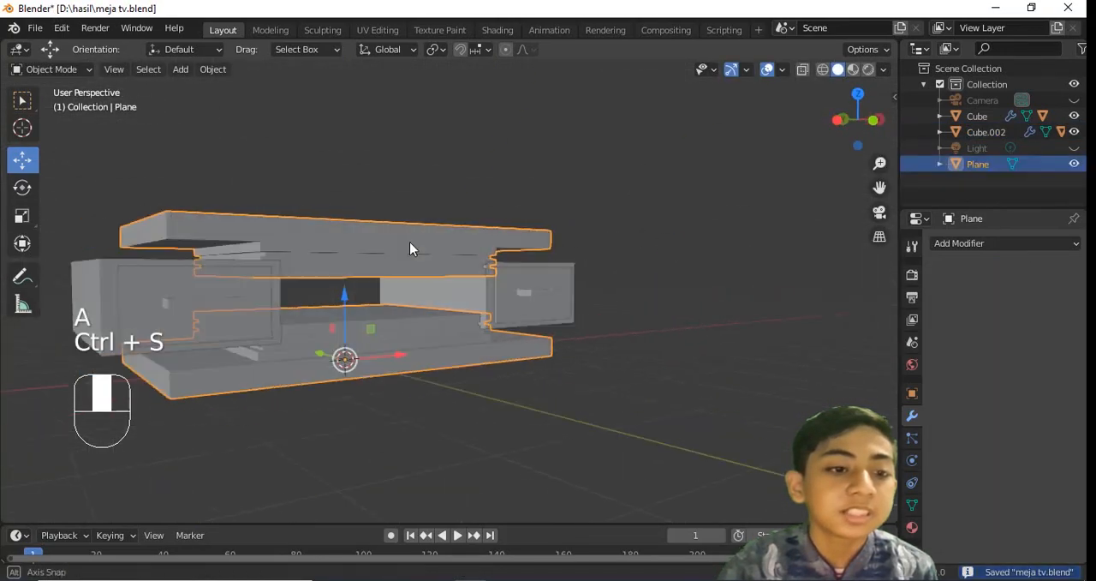
pyautogui.press('Tab')
pyautogui.moveTo(409, 241); pyautogui.dragTo(467, 200, button='middle')
pyautogui.hotkey('ctrl', 's')
pyautogui.scroll(1, 458, 172)
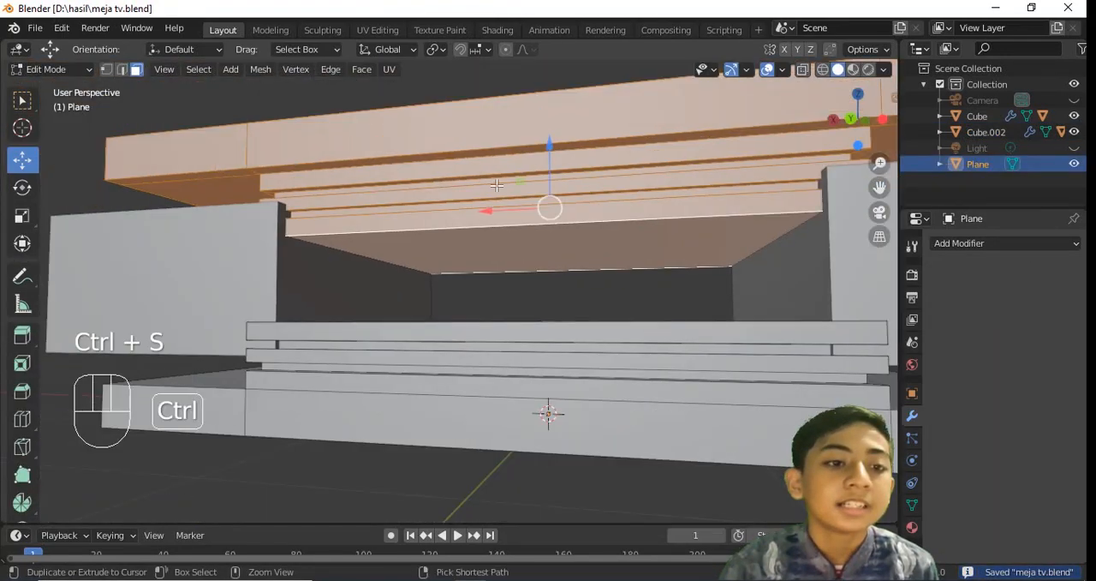
pyautogui.hotkey('ctrl', 'r')
pyautogui.click(452, 141)
pyautogui.click(183, 209)
pyautogui.press('KP_7')
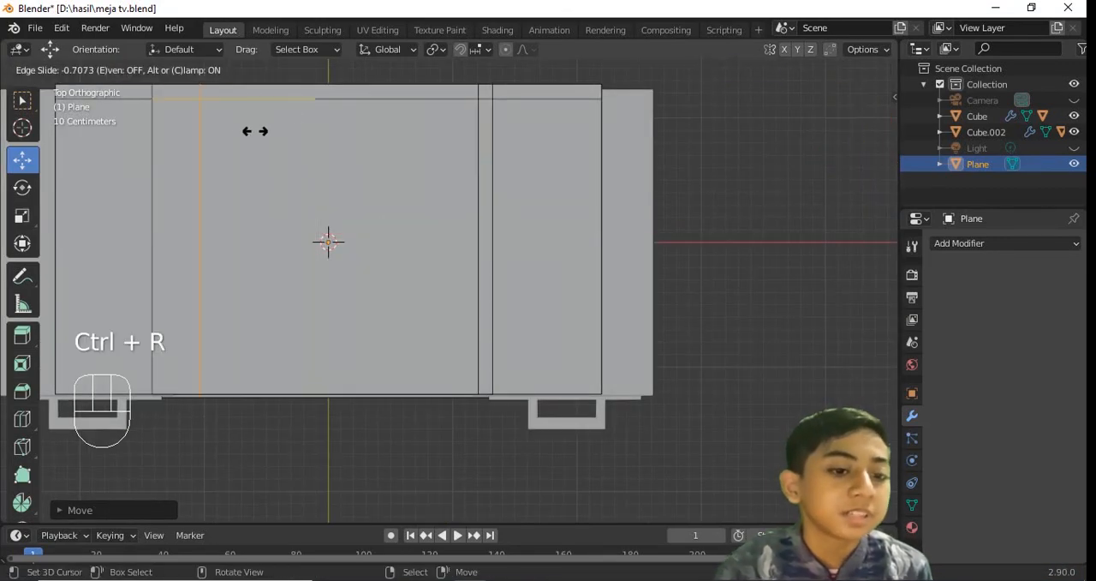
pyautogui.click(226, 143)
pyautogui.moveTo(226, 143)
pyautogui.mouseDown(button='middle')
pyautogui.moveTo(134, 436)
pyautogui.moveTo(505, 394)
pyautogui.moveTo(679, 345)
pyautogui.moveTo(585, 388)
pyautogui.moveTo(339, 239)
pyautogui.moveTo(409, 337)
pyautogui.moveTo(330, 257)
pyautogui.moveTo(265, 299)
pyautogui.moveTo(272, 350)
pyautogui.moveTo(591, 354)
pyautogui.mouseUp(button='middle')
pyautogui.hotkey('ctrl', 's')
# Extrude the two narrow strips on the upper slab's underside down to the lower slab as side walls, and save
pyautogui.press('z')
pyautogui.scroll(4, 585, 388)
pyautogui.click(138, 71)
pyautogui.press('z')
pyautogui.press('z')
pyautogui.press('z')
pyautogui.moveTo(651, 328); pyautogui.dragTo(641, 346, button='middle')
pyautogui.hotkey('ctrl', 's')
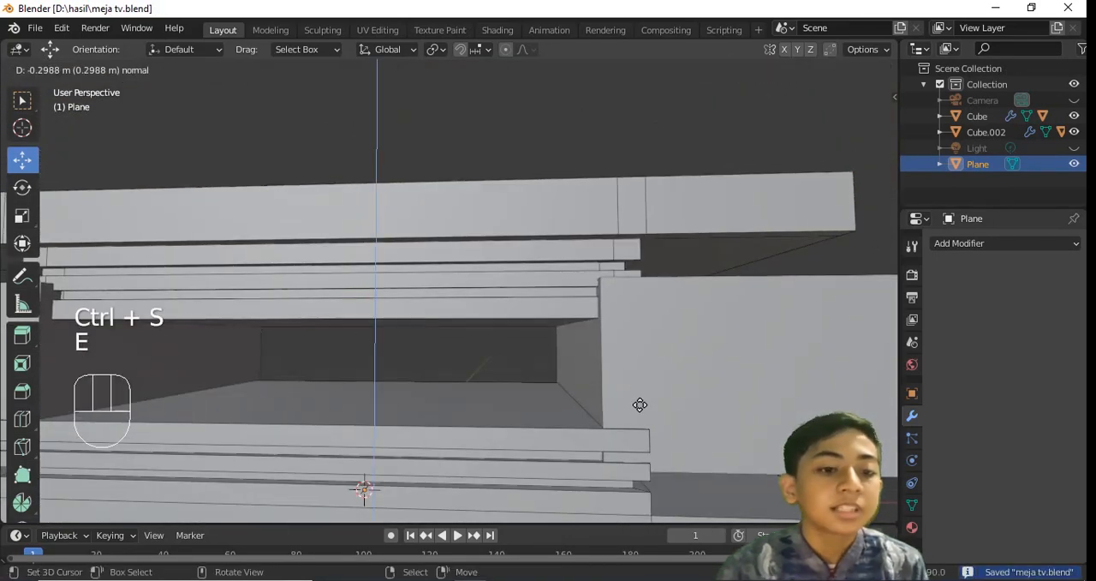
pyautogui.scroll(-6, 663, 327)
pyautogui.moveTo(420, 251); pyautogui.dragTo(435, 284)
pyautogui.hotkey('ctrl', 's')
# Scale the inner faces of both side walls along X to about 0.85 to bring them closer together, and save
pyautogui.press('z')
pyautogui.moveTo(479, 301)
pyautogui.mouseDown(button='middle')
pyautogui.moveTo(553, 329)
pyautogui.moveTo(462, 330)
pyautogui.mouseUp(button='middle')
pyautogui.click(563, 333)
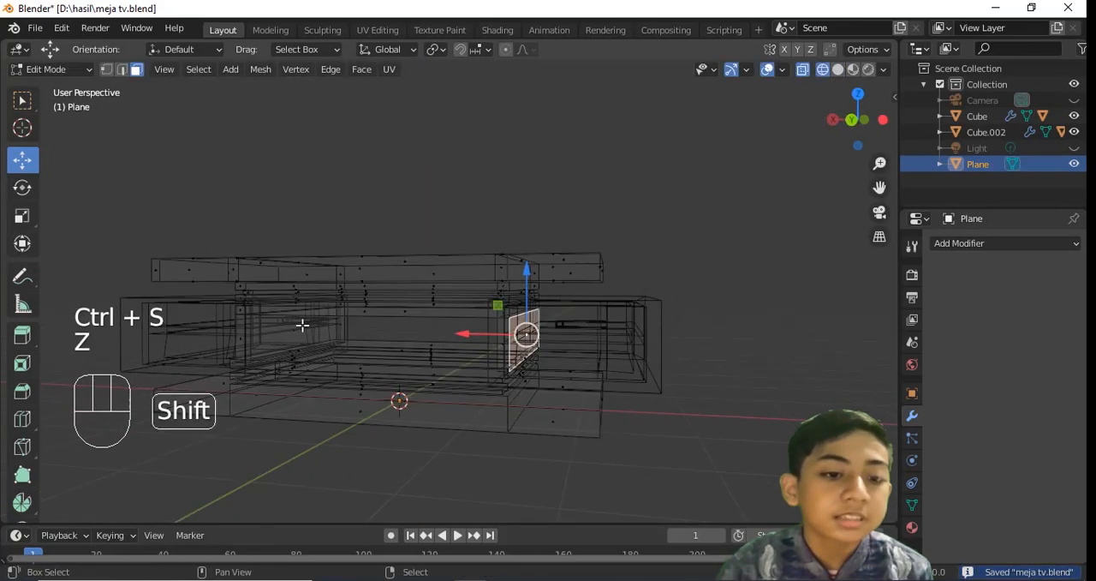
pyautogui.click(613, 335)
pyautogui.press('z')
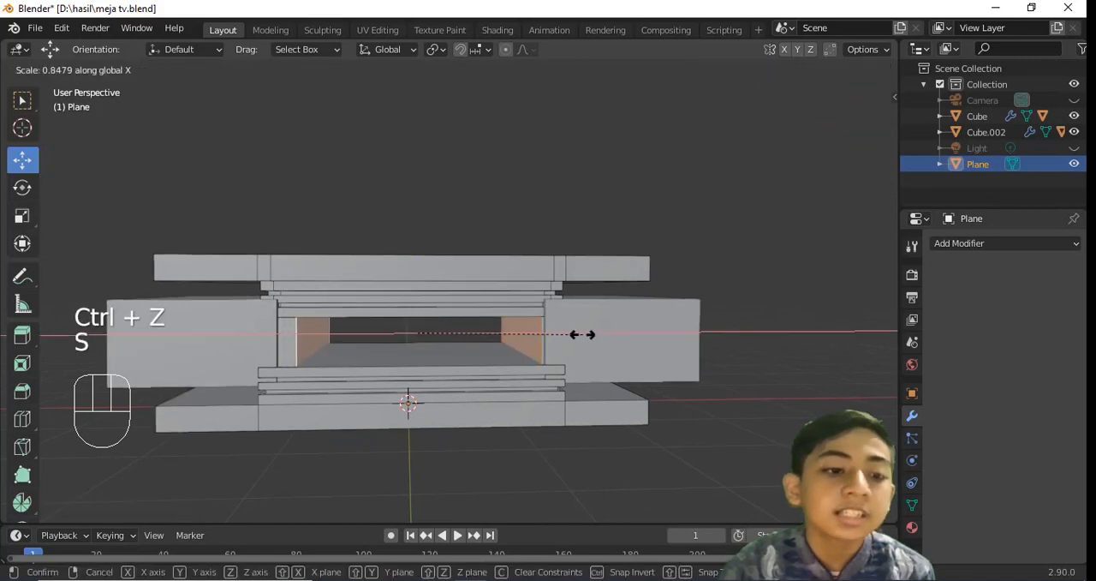
pyautogui.click(578, 332)
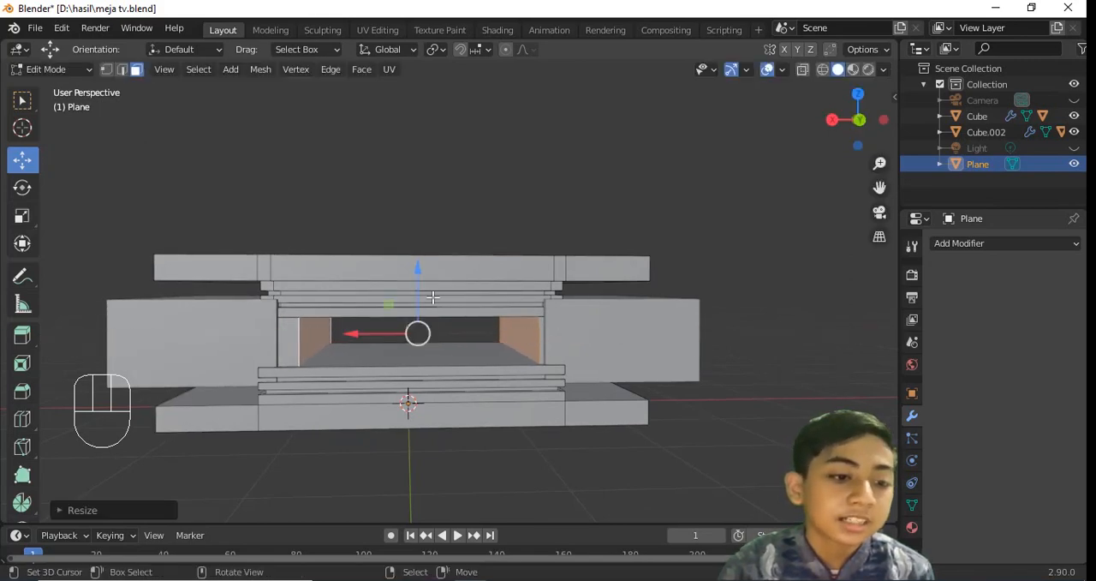
pyautogui.scroll(8, 295, 349)
pyautogui.hotkey('ctrl', 's')
# Move one side wall's inner face along X to match the opposite wall's thickness, and save the file
pyautogui.scroll(-6, 274, 362)
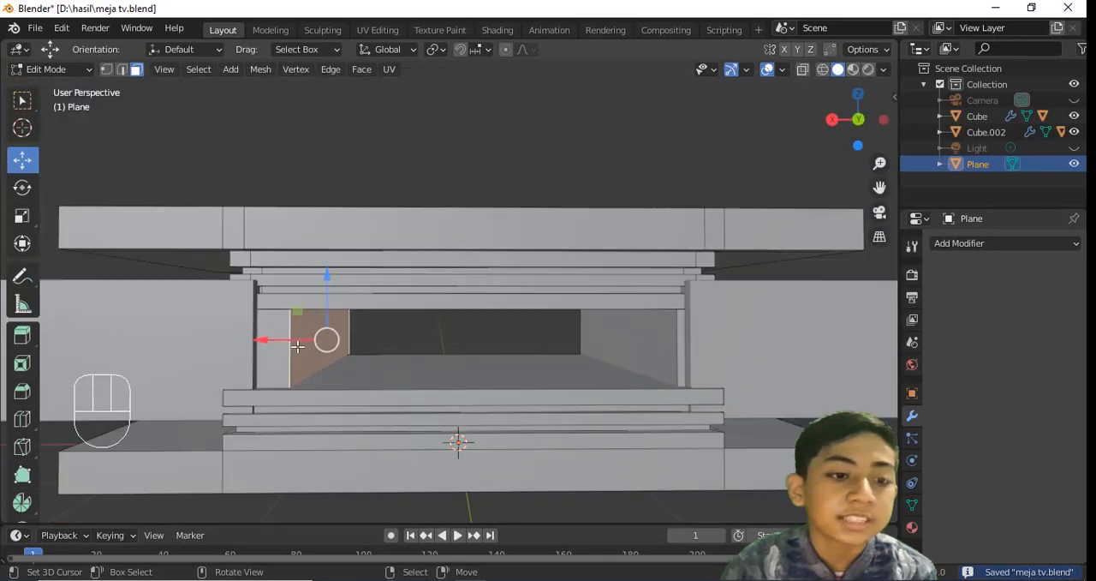
pyautogui.moveTo(262, 338); pyautogui.dragTo(273, 341)
pyautogui.hotkey('ctrl', 's')
# Cut an edge loop near the back of the upper slab's underside, extrude the strip down about 0.49 m as a back panel, and save
pyautogui.moveTo(273, 341); pyautogui.dragTo(359, 208, button='middle')
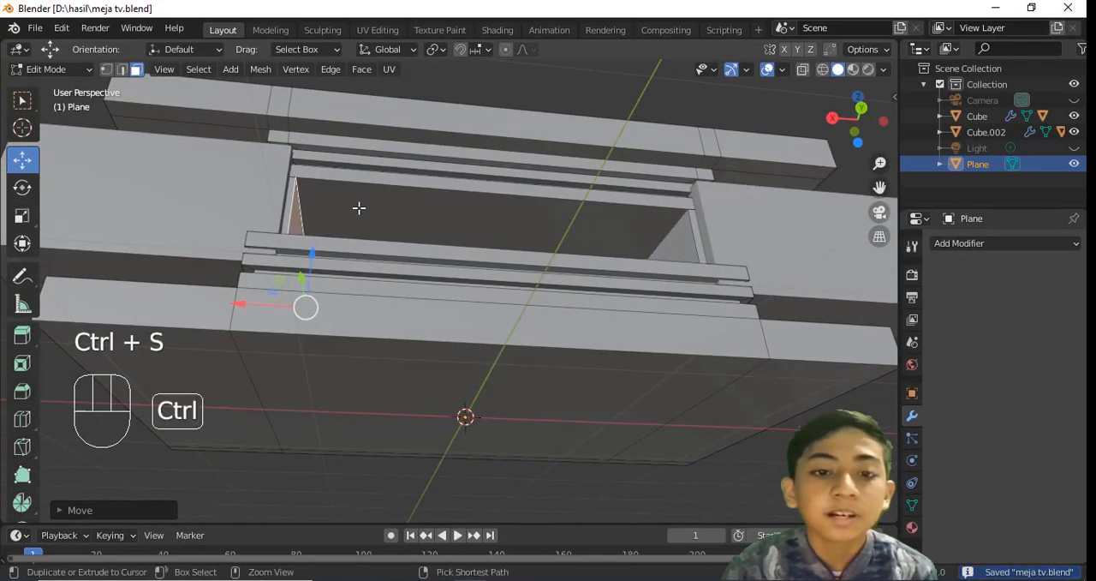
pyautogui.click(678, 221)
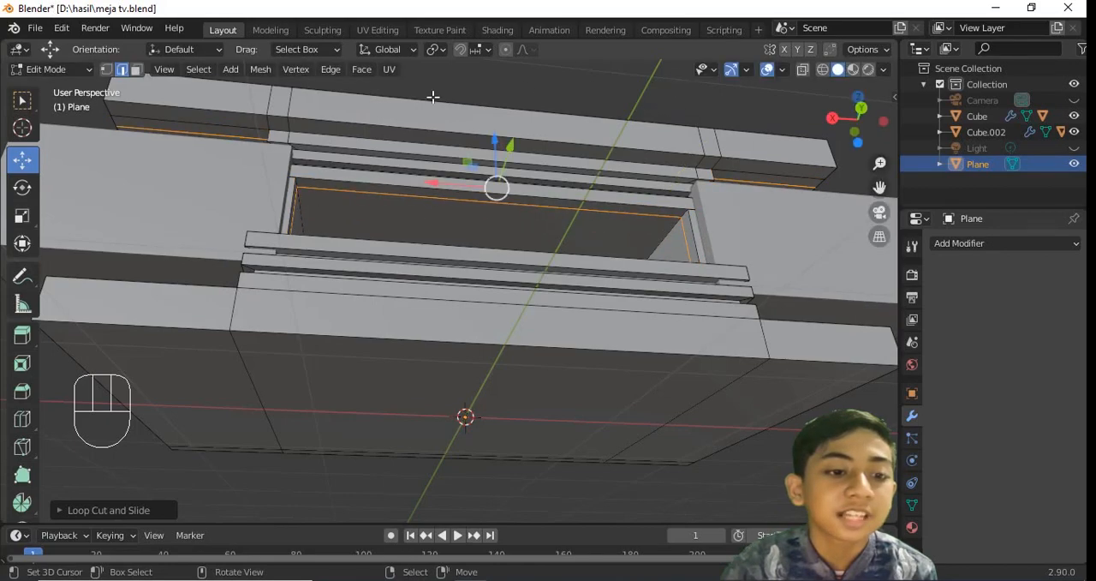
pyautogui.click(430, 197)
pyautogui.moveTo(429, 197); pyautogui.dragTo(448, 212, button='middle')
pyautogui.press('e')
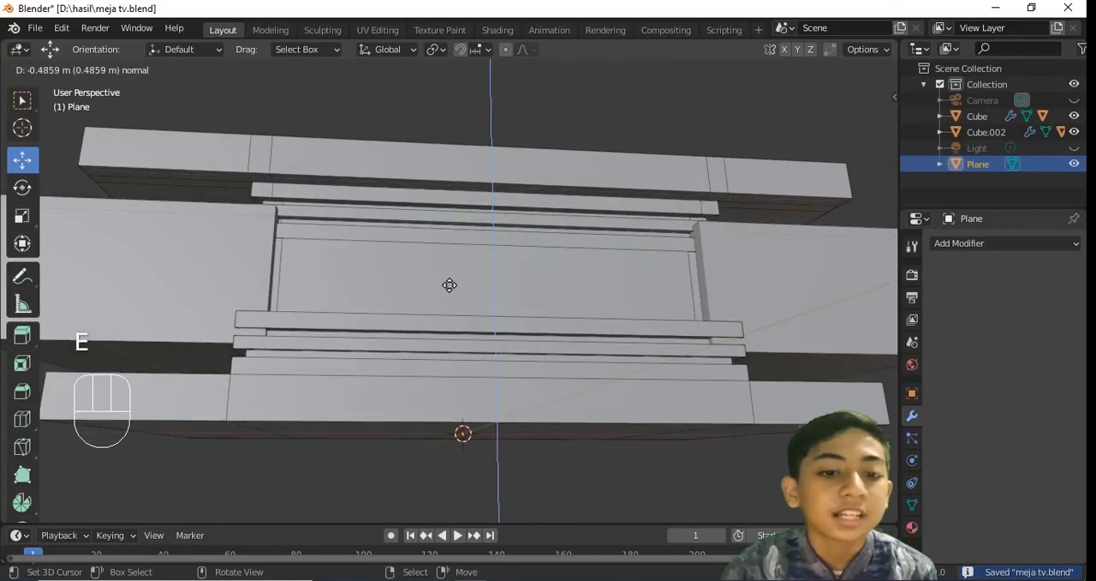
pyautogui.click(448, 284)
pyautogui.moveTo(448, 284); pyautogui.dragTo(397, 308, button='middle')
pyautogui.press('Tab')
pyautogui.press('a')
pyautogui.moveTo(525, 295); pyautogui.dragTo(548, 276, button='middle')
pyautogui.hotkey('ctrl', 's')
pyautogui.scroll(4, 557, 225)
pyautogui.hotkey('ctrl', 's')
# Re-enter Edit Mode on the slab object and cut two horizontal edge loops around the middle of the inner side wall
pyautogui.click(346, 351)
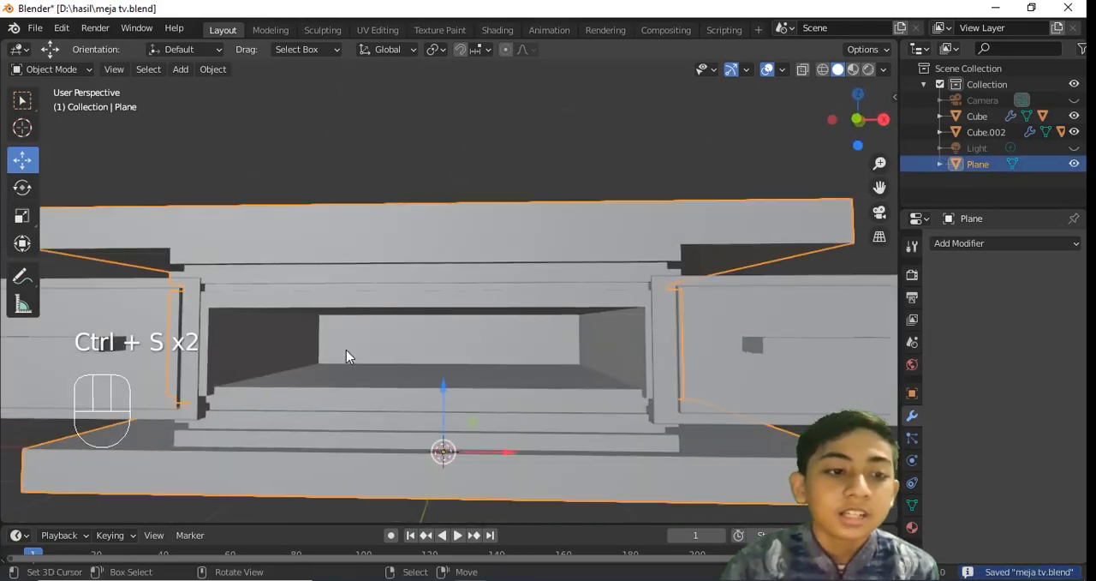
pyautogui.moveTo(346, 351); pyautogui.dragTo(231, 238, button='middle')
pyautogui.press('Tab')
pyautogui.moveTo(328, 182); pyautogui.dragTo(591, 291, button='middle')
pyautogui.hotkey('ctrl', 'r')
pyautogui.click(517, 325)
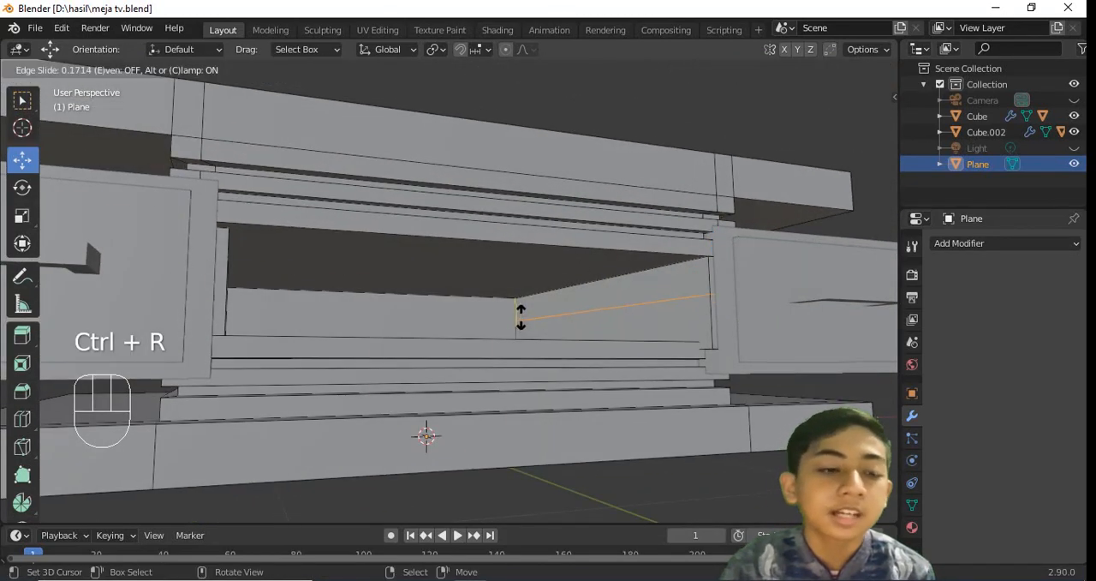
pyautogui.click(518, 316)
pyautogui.moveTo(518, 317); pyautogui.dragTo(487, 271, button='middle')
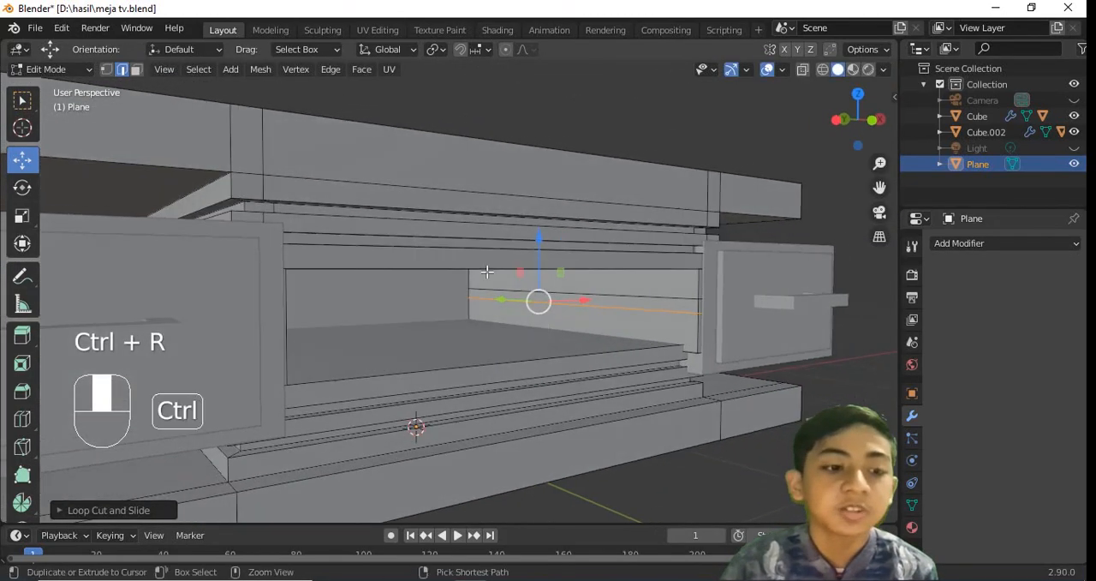
# Extrude the narrow strip on the inner side wall across the opening to the opposite wall as a shelf
pyautogui.moveTo(648, 308); pyautogui.dragTo(289, 322, button='middle')
pyautogui.press('e')
pyautogui.click(341, 312)
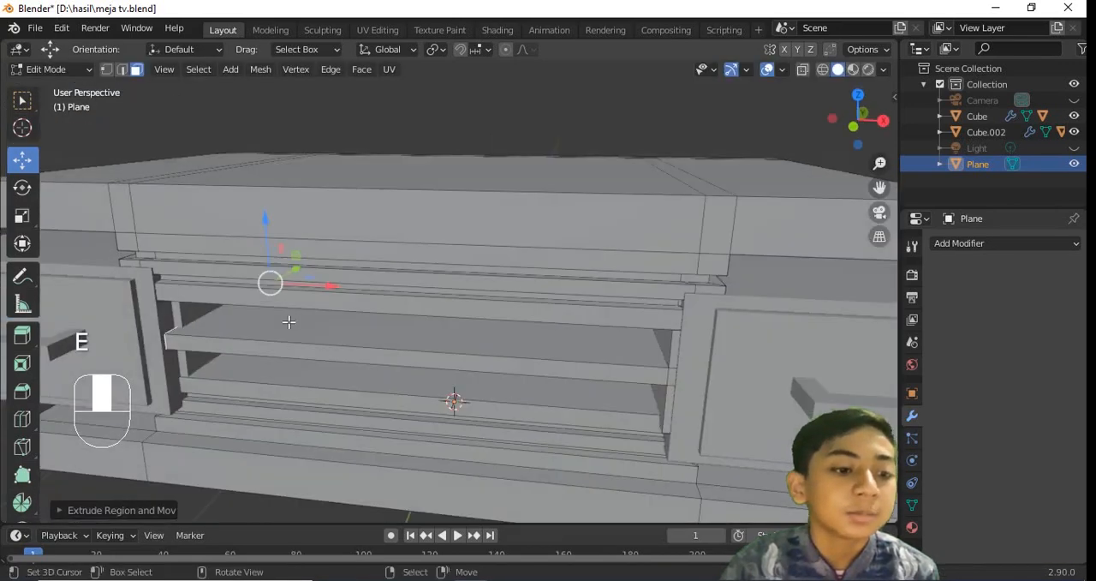
# Move the front face of the side wall forward along Y by about 0.1 m, return to Object Mode, and save
pyautogui.click(197, 317)
pyautogui.hotkey('ctrl', 'z')
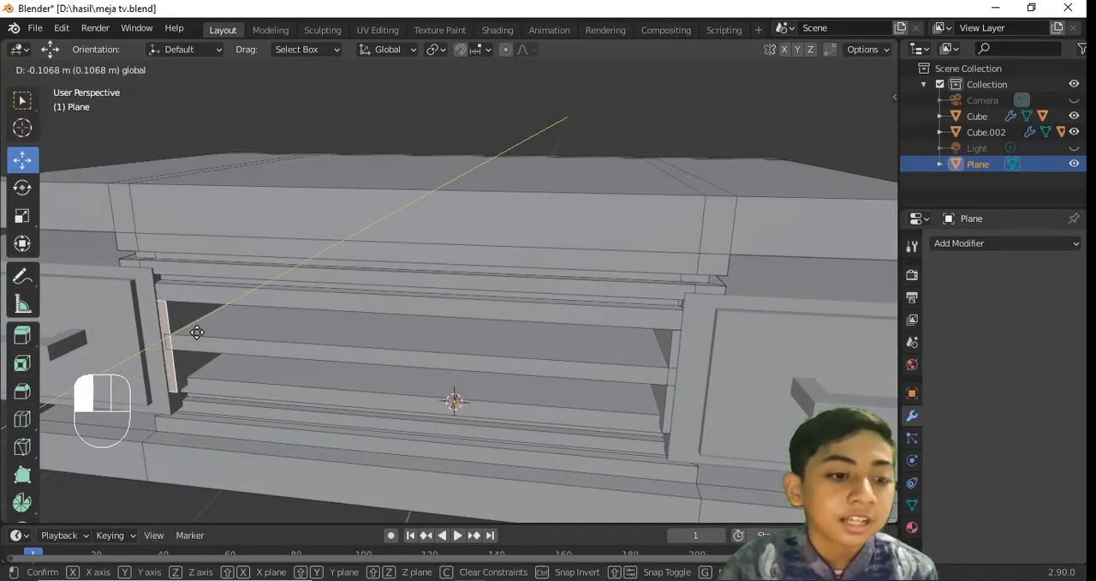
pyautogui.moveTo(196, 333); pyautogui.dragTo(189, 323)
pyautogui.moveTo(191, 324); pyautogui.dragTo(257, 317, button='middle')
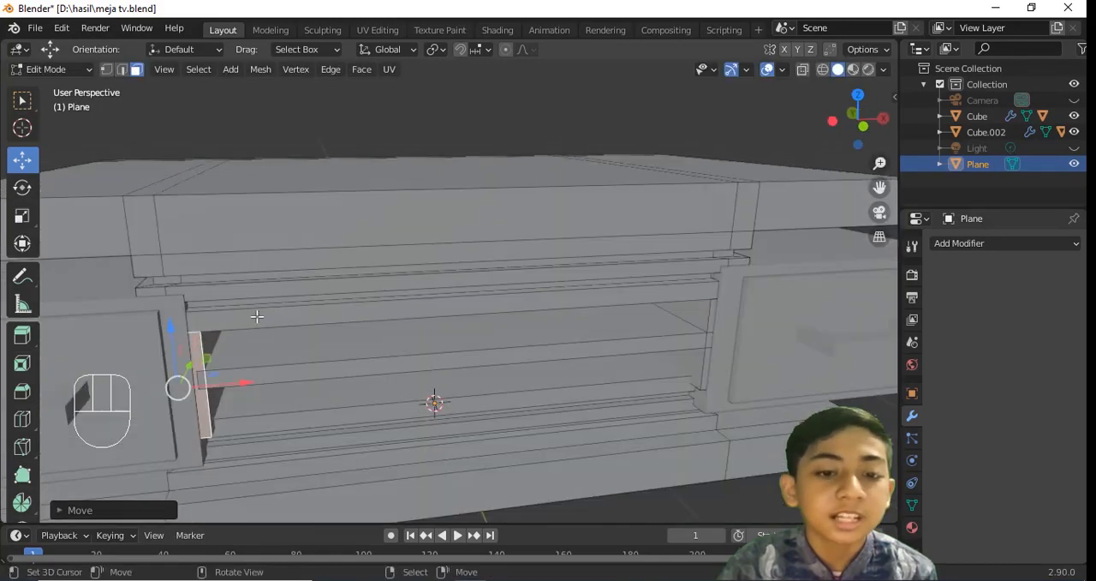
pyautogui.press('a')
pyautogui.moveTo(567, 342); pyautogui.dragTo(654, 252, button='middle')
pyautogui.press('Tab')
pyautogui.press('a')
pyautogui.hotkey('ctrl', 's')
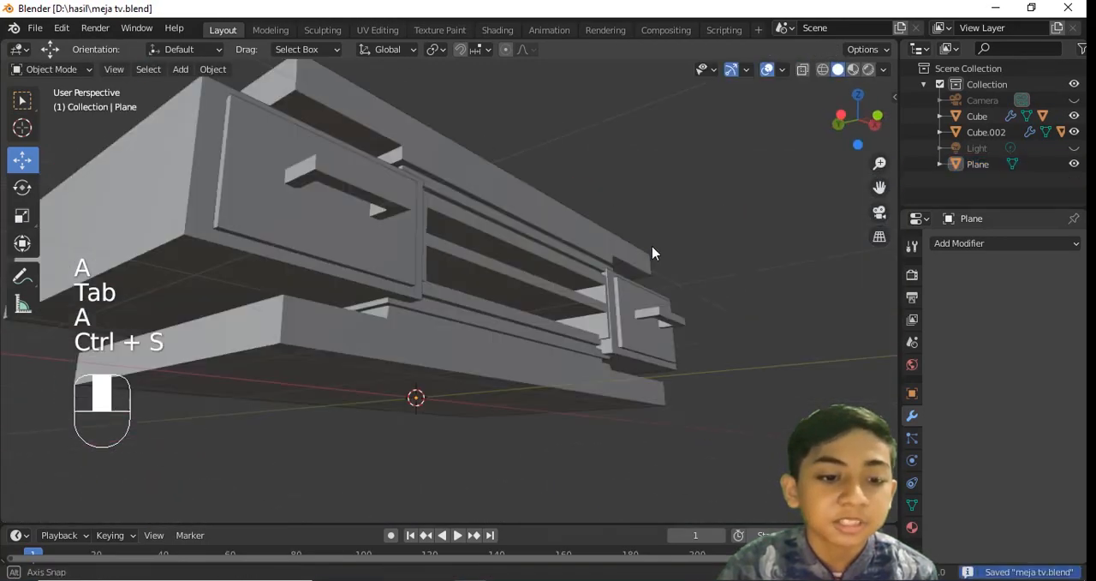
# Inspect the shelves of the middle opening in Edit Mode, return to Object Mode, and save the file
pyautogui.press('Tab')
pyautogui.keyDown('shift'); pyautogui.moveTo(721, 293); pyautogui.dragTo(643, 278, button='middle'); pyautogui.keyUp('shift')
pyautogui.moveTo(404, 273); pyautogui.dragTo(411, 319, button='middle')
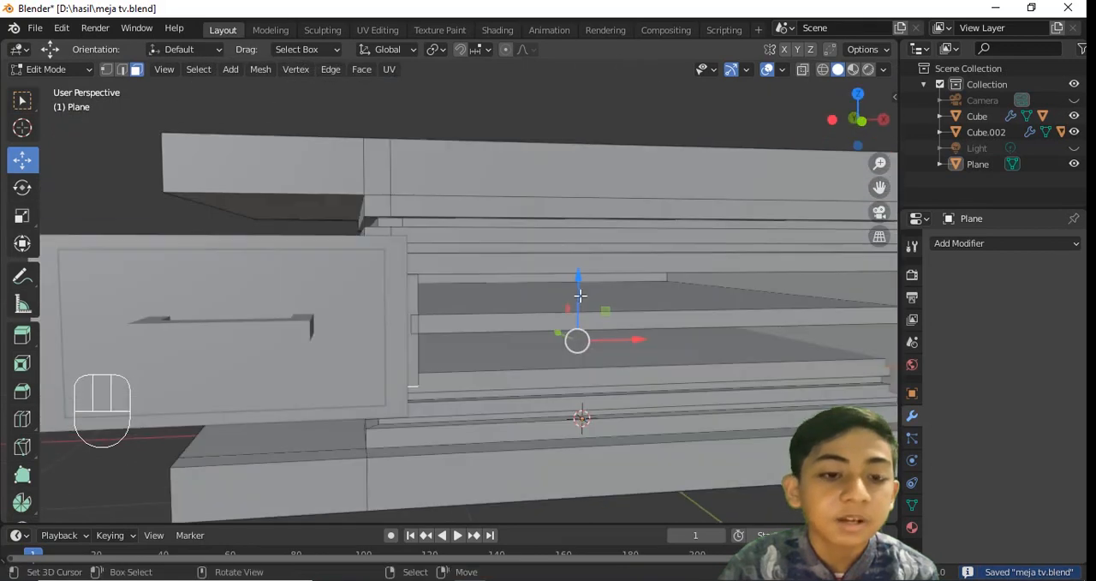
pyautogui.moveTo(580, 294); pyautogui.dragTo(582, 340)
pyautogui.scroll(-4, 565, 335)
pyautogui.press('Tab')
pyautogui.moveTo(547, 328)
pyautogui.mouseDown(button='middle')
pyautogui.moveTo(574, 332)
pyautogui.moveTo(546, 305)
pyautogui.moveTo(718, 317)
pyautogui.moveTo(623, 355)
pyautogui.moveTo(629, 289)
pyautogui.moveTo(723, 283)
pyautogui.mouseUp(button='middle')
pyautogui.hotkey('ctrl', 's')
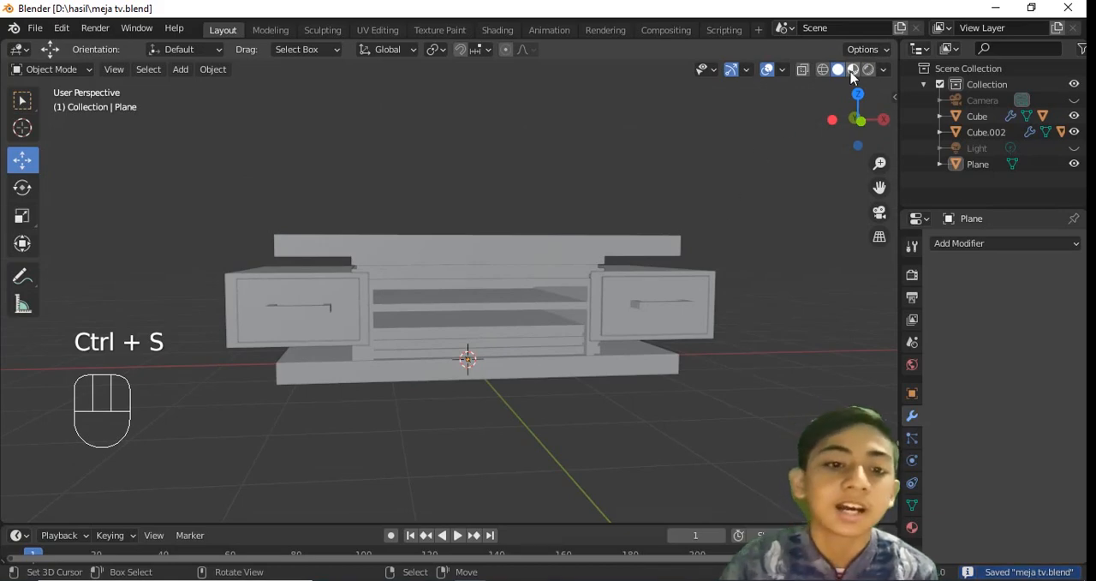
# Preview the table in Material Preview shading, enter Edit Mode on the slab object, and create a new material for it
pyautogui.click(853, 69)
pyautogui.press('Tab')
pyautogui.scroll(5, 722, 298)
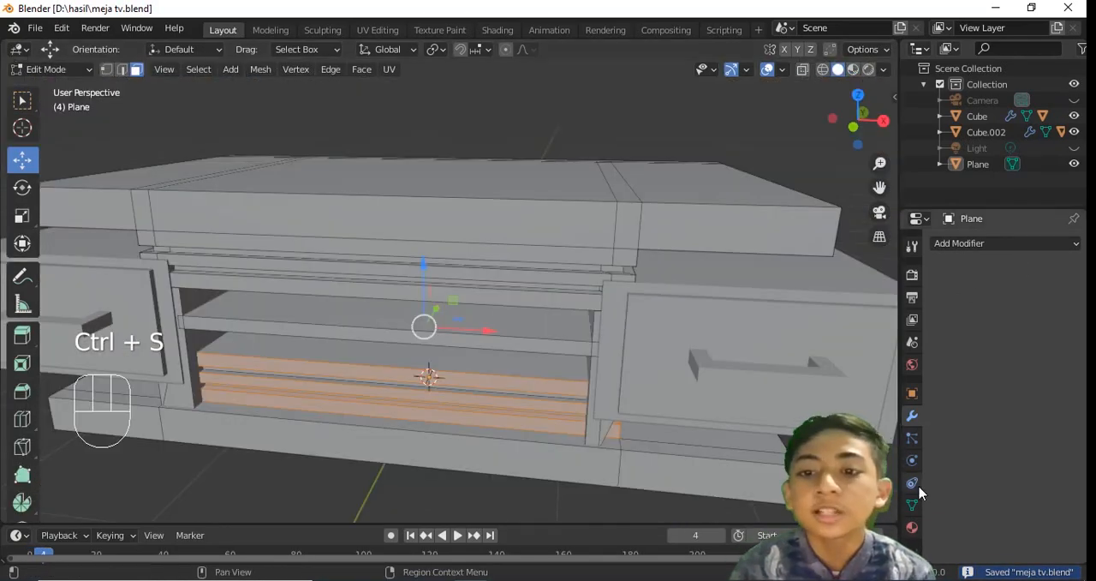
pyautogui.click(912, 527)
pyautogui.click(1015, 311)
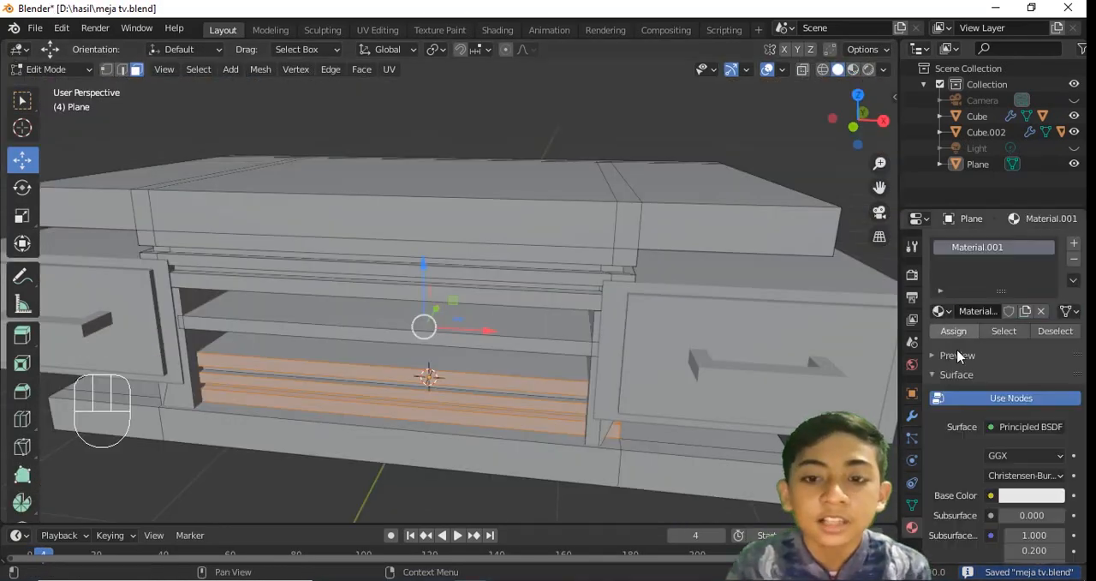
# Try to select the face loops around the lower grooved boards and save the file
pyautogui.moveTo(855, 318); pyautogui.dragTo(879, 267, button='middle')
pyautogui.click(853, 70)
pyautogui.moveTo(647, 364)
pyautogui.mouseDown(button='middle')
pyautogui.moveTo(698, 394)
pyautogui.moveTo(763, 313)
pyautogui.moveTo(804, 326)
pyautogui.moveTo(707, 369)
pyautogui.moveTo(522, 341)
pyautogui.mouseUp(button='middle')
pyautogui.scroll(3, 719, 378)
pyautogui.hotkey('ctrl', 's')
pyautogui.press('z')
pyautogui.press('z')
pyautogui.hotkey('ctrl', 'z')
# Try to add the narrow groove strips beneath the middle opening to the selection and save
pyautogui.press('z')
pyautogui.scroll(-3, 784, 325)
pyautogui.rightClick(707, 369)
pyautogui.hotkey('ctrl', 's')
pyautogui.press('z')
pyautogui.keyDown('alt'); pyautogui.keyDown('shift'); pyautogui.click(649, 361); pyautogui.keyUp('shift'); pyautogui.keyUp('alt')
pyautogui.hotkey('ctrl', 'z')
pyautogui.hotkey('ctrl', 'z')
pyautogui.keyDown('alt'); pyautogui.keyDown('shift'); pyautogui.click(649, 365); pyautogui.keyUp('shift'); pyautogui.keyUp('alt')
pyautogui.keyDown('alt'); pyautogui.keyDown('shift'); pyautogui.click(656, 373); pyautogui.keyUp('shift'); pyautogui.keyUp('alt')
pyautogui.press('z')
pyautogui.hotkey('ctrl', 's')
pyautogui.moveTo(680, 352)
pyautogui.mouseDown(button='middle')
pyautogui.moveTo(572, 326)
pyautogui.moveTo(599, 384)
pyautogui.mouseUp(button='middle')
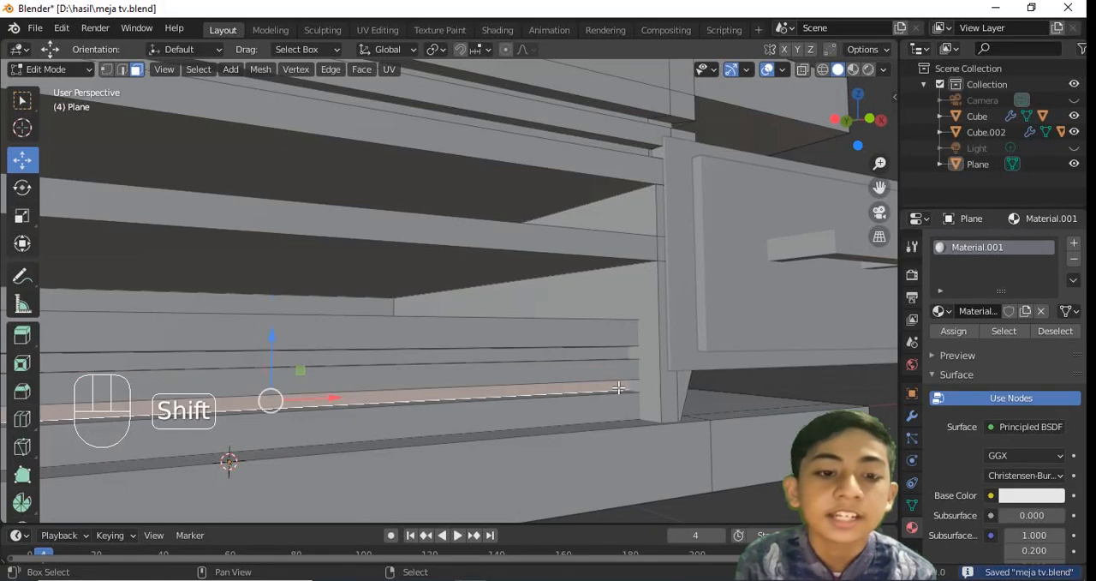
pyautogui.keyDown('alt'); pyautogui.keyDown('shift'); pyautogui.click(628, 387); pyautogui.keyUp('shift'); pyautogui.keyUp('alt')
pyautogui.keyDown('alt'); pyautogui.keyDown('shift'); pyautogui.rightClick(640, 383); pyautogui.keyUp('shift'); pyautogui.keyUp('alt')
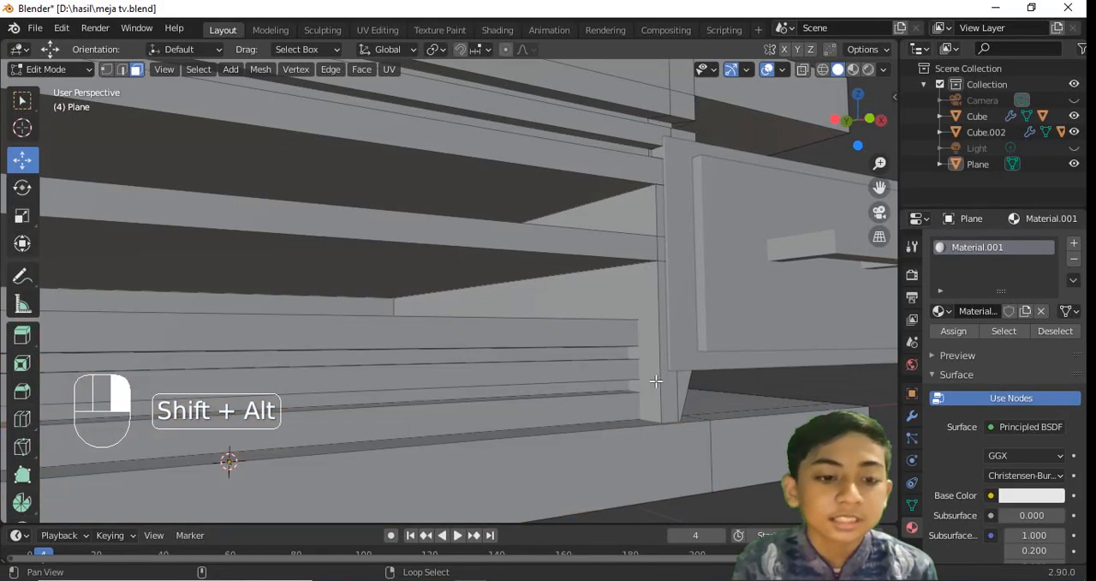
pyautogui.keyDown('alt'); pyautogui.keyDown('shift'); pyautogui.rightClick(656, 382); pyautogui.keyUp('shift'); pyautogui.keyUp('alt')
pyautogui.moveTo(656, 382); pyautogui.dragTo(565, 357, button='middle')
pyautogui.hotkey('ctrl', 'z')
pyautogui.scroll(-7, 565, 356)
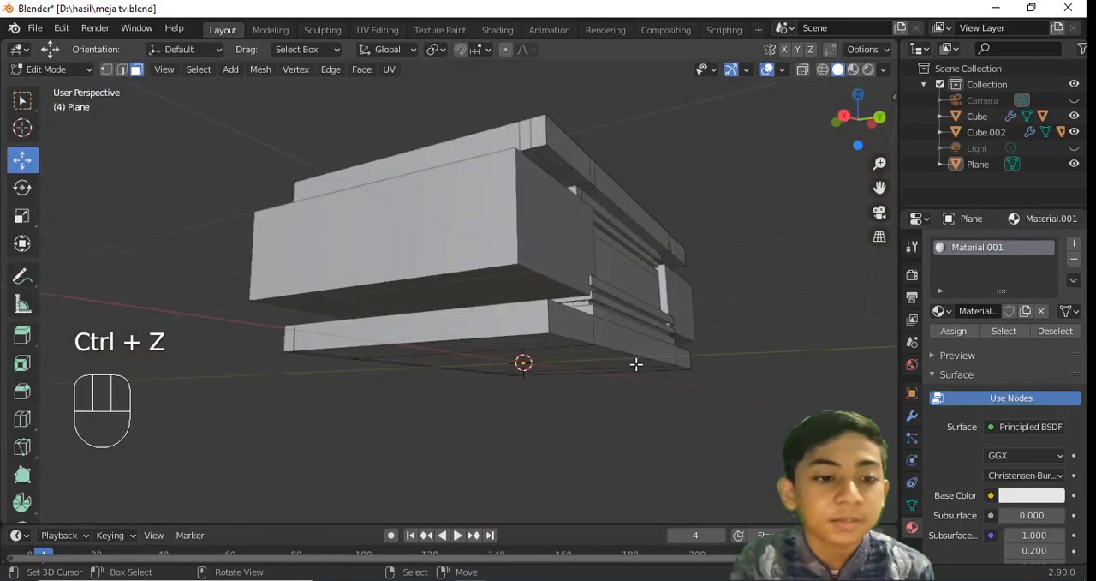
# Select the recessed face loops of both lower grooves around the stack and save the file
pyautogui.moveTo(637, 365); pyautogui.dragTo(445, 317, button='middle')
pyautogui.scroll(7, 519, 301)
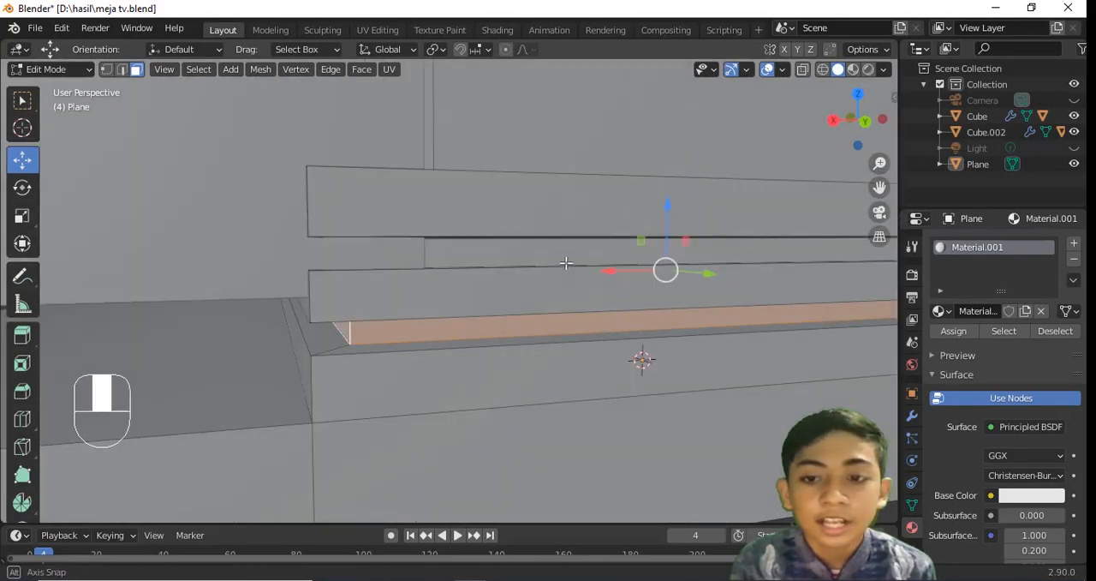
pyautogui.press('z')
pyautogui.hotkey('ctrl', 'z')
pyautogui.press('z')
pyautogui.hotkey('ctrl', 's')
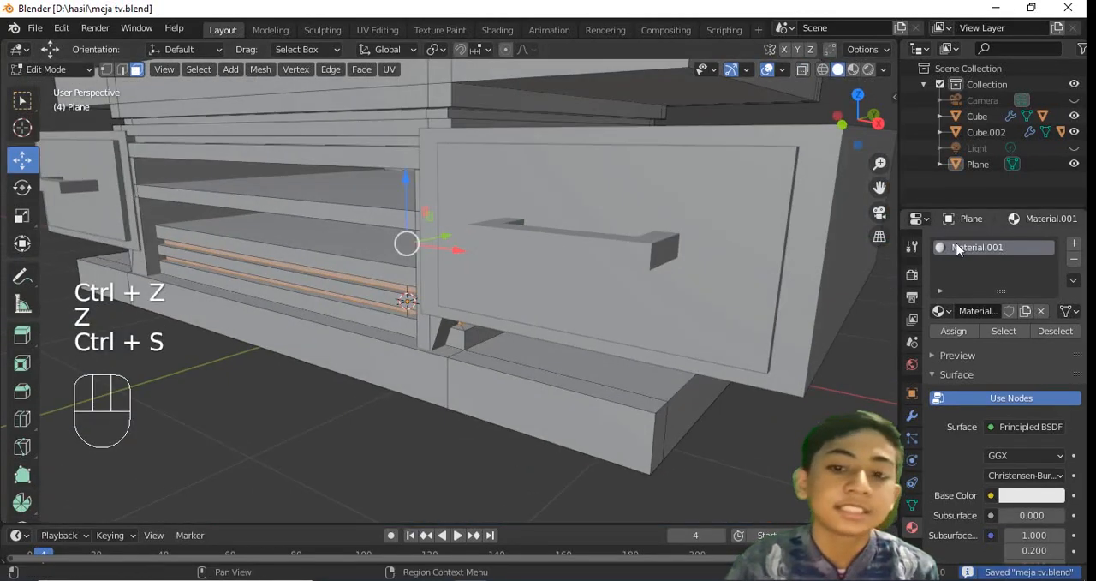
# Create a second material with a dark grey base color for the selected lower grooves, preview it, and save
pyautogui.click(1073, 243)
pyautogui.click(1009, 343)
pyautogui.scroll(-3, 1028, 437)
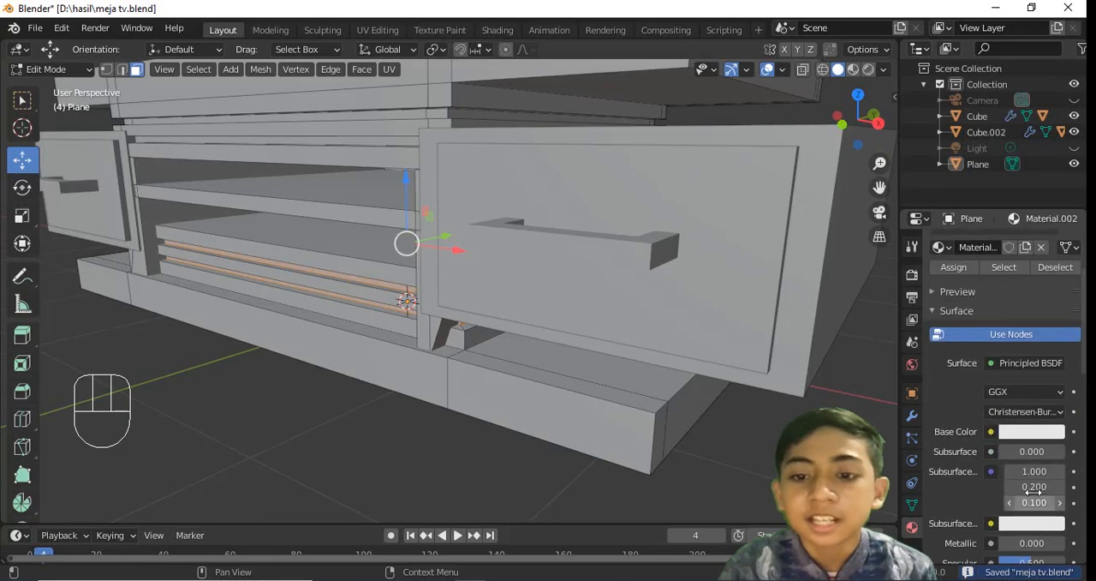
pyautogui.click(1032, 432)
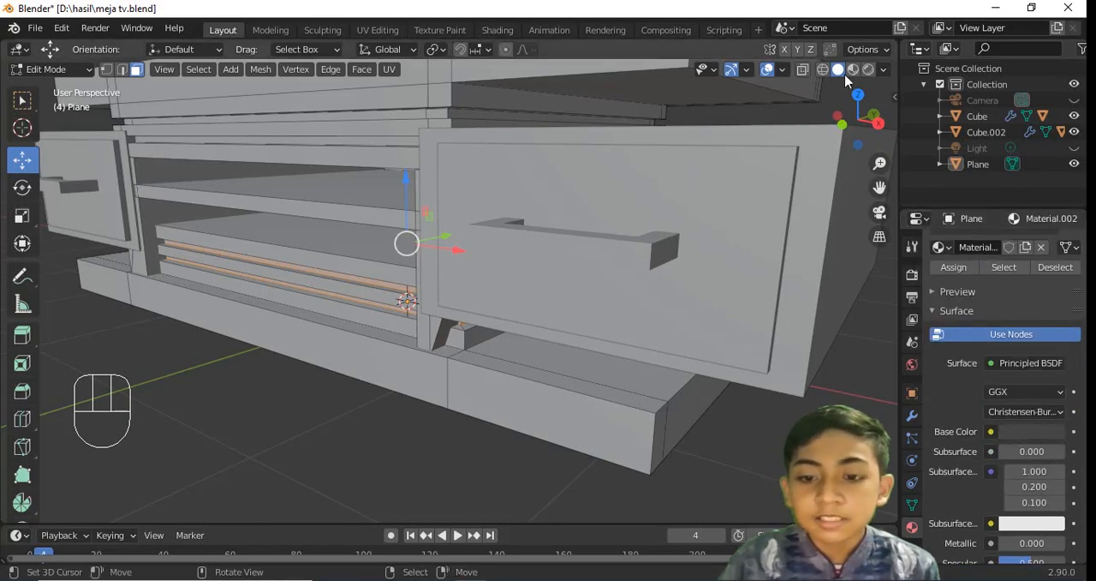
pyautogui.click(853, 70)
pyautogui.scroll(-3, 549, 266)
pyautogui.press('a')
pyautogui.moveTo(522, 270); pyautogui.dragTo(608, 244, button='middle')
pyautogui.hotkey('ctrl', 's')
# Select the recessed face loop of the upper groove just below the top slab and save
pyautogui.scroll(5, 608, 243)
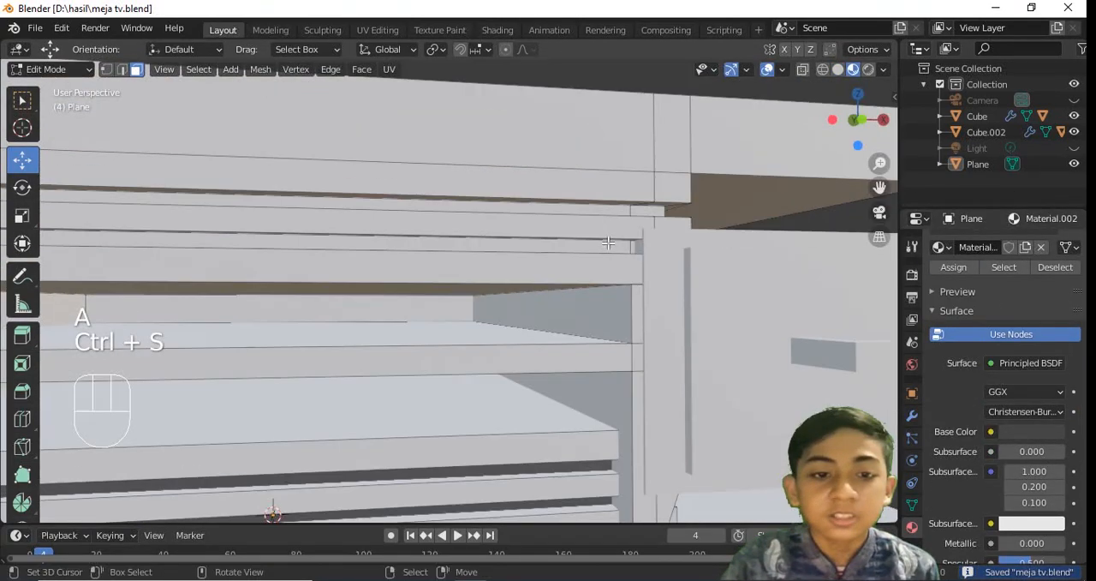
pyautogui.press('z')
pyautogui.press('z')
pyautogui.moveTo(660, 211)
pyautogui.mouseDown(button='middle')
pyautogui.moveTo(654, 251)
pyautogui.moveTo(606, 263)
pyautogui.mouseUp(button='middle')
pyautogui.keyDown('alt'); pyautogui.keyDown('shift'); pyautogui.click(646, 254); pyautogui.keyUp('shift'); pyautogui.keyUp('alt')
pyautogui.hotkey('ctrl', 'z')
pyautogui.keyDown('alt'); pyautogui.keyDown('shift'); pyautogui.click(618, 265); pyautogui.keyUp('shift'); pyautogui.keyUp('alt')
pyautogui.press('z')
pyautogui.hotkey('ctrl', 'z')
pyautogui.hotkey('ctrl', 's')
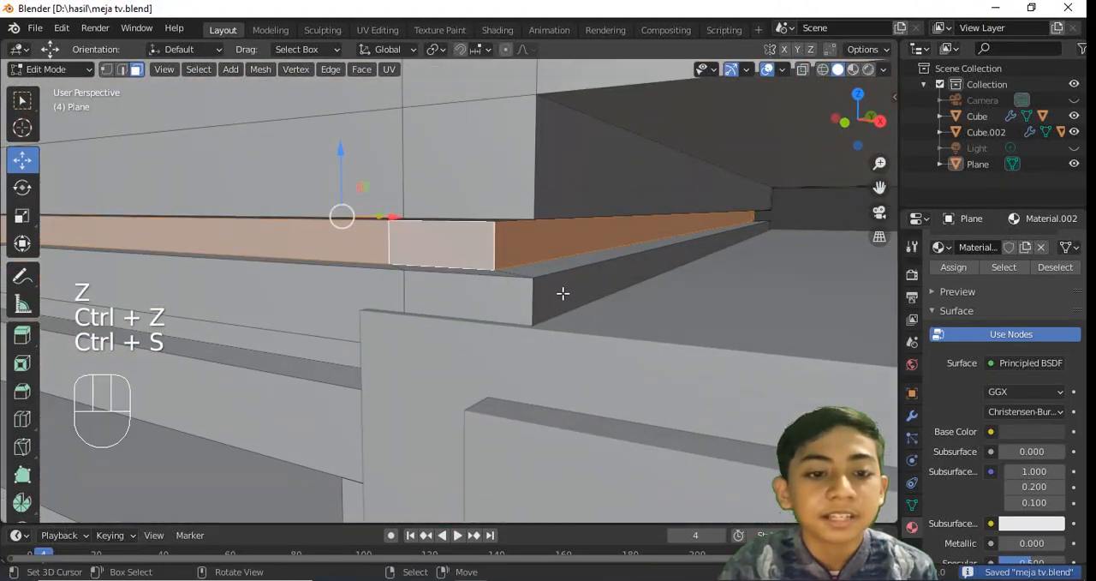
# Add the second upper groove's recessed face loop to the selection and save the file
pyautogui.press('z')
pyautogui.moveTo(563, 300); pyautogui.dragTo(591, 299, button='middle')
pyautogui.press('z')
pyautogui.moveTo(690, 306)
pyautogui.mouseDown(button='middle')
pyautogui.moveTo(651, 296)
pyautogui.moveTo(668, 285)
pyautogui.mouseUp(button='middle')
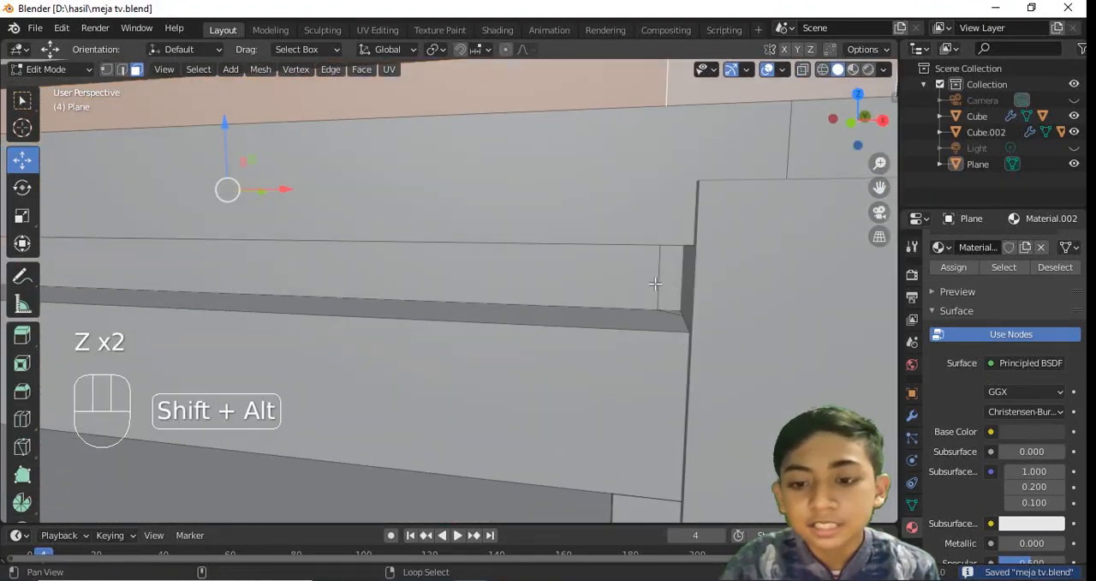
pyautogui.keyDown('alt'); pyautogui.keyDown('shift'); pyautogui.click(657, 283); pyautogui.keyUp('shift'); pyautogui.keyUp('alt')
pyautogui.scroll(-7, 655, 282)
pyautogui.scroll(-3, 656, 283)
pyautogui.press('z')
pyautogui.hotkey('ctrl', 'z')
pyautogui.hotkey('shift', 'ctrl', 'z')
pyautogui.press('z')
pyautogui.press('z')
pyautogui.hotkey('ctrl', 's')
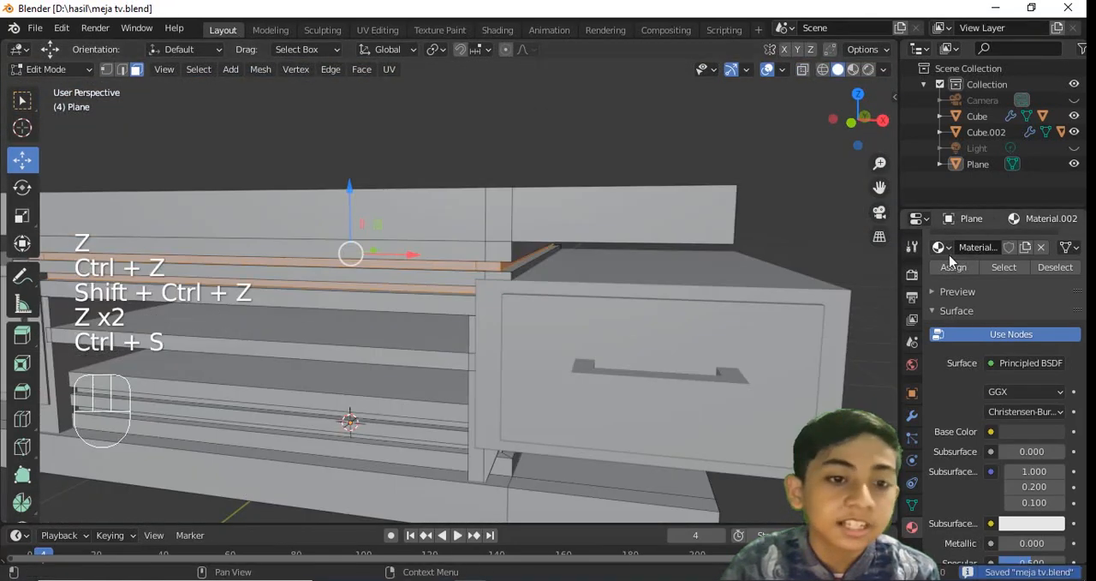
# Assign the dark Material.002 to the selected upper groove faces and preview the materials
pyautogui.scroll(3, 959, 356)
pyautogui.click(854, 71)
pyautogui.scroll(-5, 734, 163)
# Select all top faces of the upper slab, using the top view
pyautogui.click(532, 244)
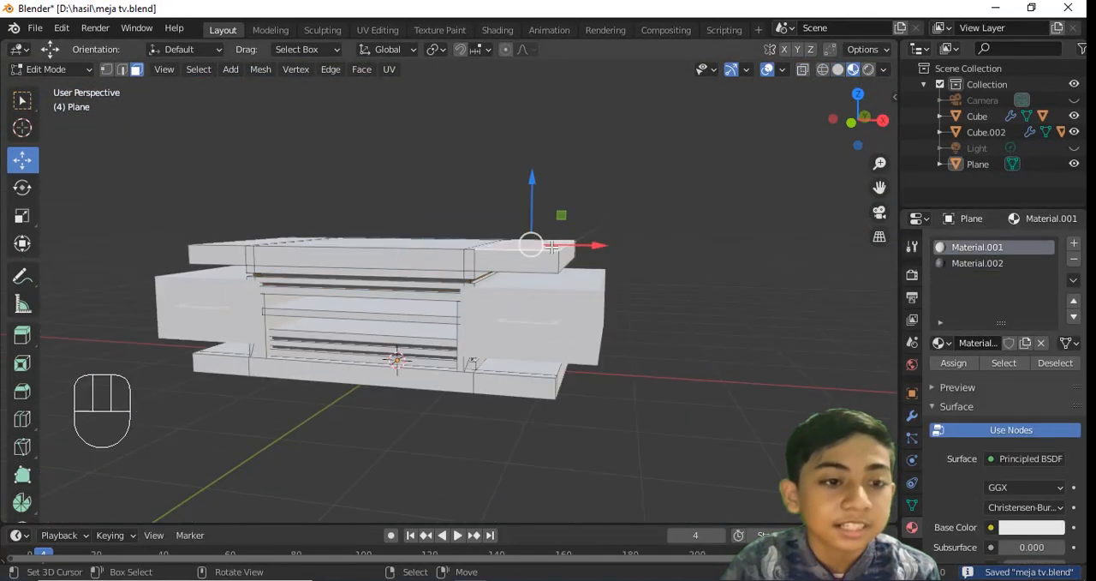
pyautogui.hotkey('ctrl', 's')
pyautogui.moveTo(535, 242); pyautogui.dragTo(465, 287, button='middle')
pyautogui.keyDown('shift'); pyautogui.click(447, 233); pyautogui.keyUp('shift')
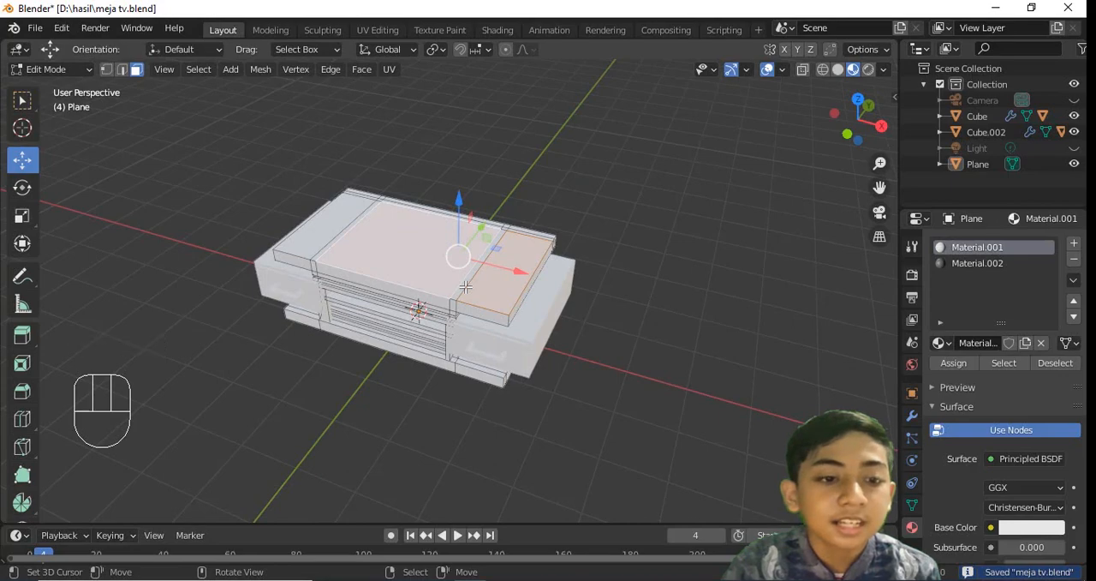
pyautogui.press('KP_7')
pyautogui.moveTo(394, 211); pyautogui.dragTo(656, 274, button='middle')
pyautogui.hotkey('ctrl', 'z')
pyautogui.press('KP_7')
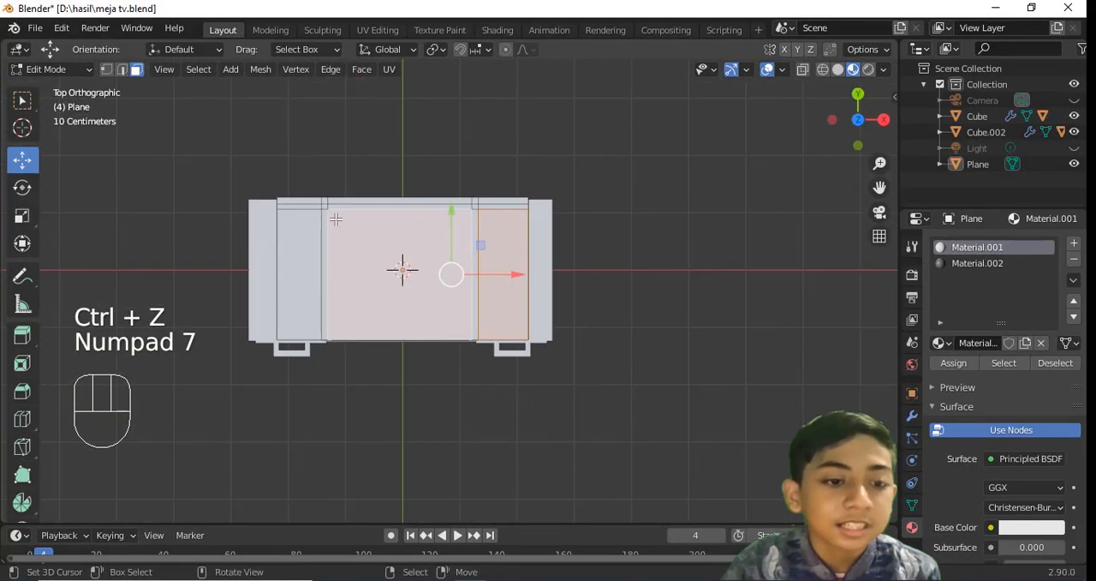
pyautogui.moveTo(526, 308); pyautogui.dragTo(524, 309)
pyautogui.moveTo(442, 313); pyautogui.dragTo(565, 211, button='middle')
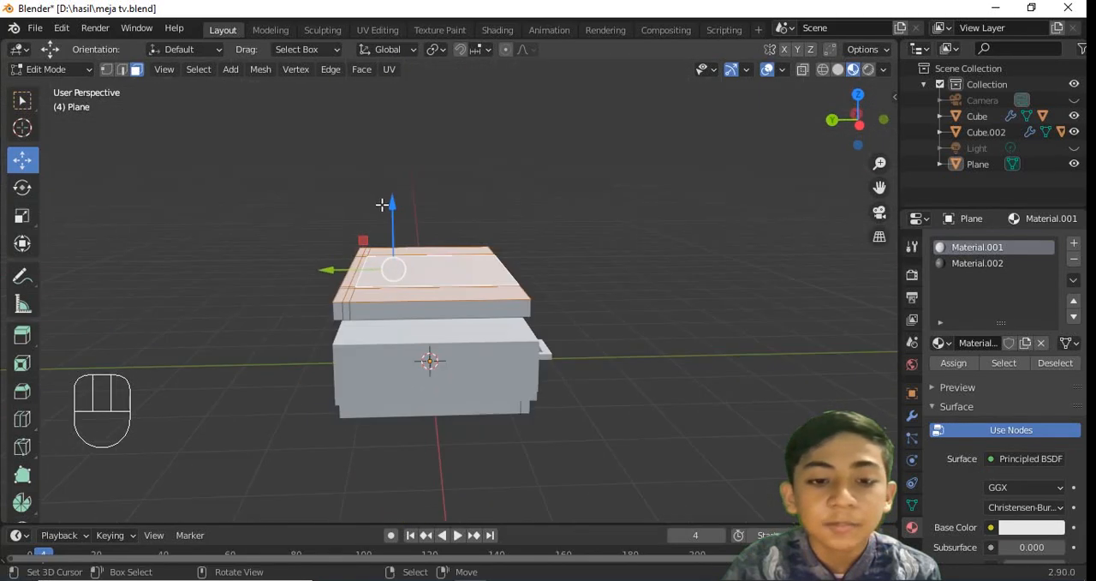
# Lower the selected top faces along Z to thin the upper slab, return to Object Mode, and save
pyautogui.moveTo(392, 210); pyautogui.dragTo(401, 217)
pyautogui.press('Tab')
pyautogui.moveTo(400, 216); pyautogui.dragTo(676, 328, button='middle')
pyautogui.hotkey('ctrl', 's')
# Try to select the faces of the entire lower grooved stack together with the base board
pyautogui.press('Tab')
pyautogui.scroll(1, 675, 328)
pyautogui.keyDown('alt'); pyautogui.keyDown('shift'); pyautogui.rightClick(423, 323); pyautogui.keyUp('shift'); pyautogui.keyUp('alt')
pyautogui.moveTo(424, 323); pyautogui.dragTo(529, 285, button='middle')
pyautogui.keyDown('alt'); pyautogui.keyDown('shift'); pyautogui.rightClick(436, 320); pyautogui.keyUp('shift'); pyautogui.keyUp('alt')
pyautogui.press('z')
pyautogui.hotkey('ctrl', 'z')
pyautogui.keyDown('alt'); pyautogui.keyDown('shift'); pyautogui.rightClick(436, 304); pyautogui.keyUp('shift'); pyautogui.keyUp('alt')
pyautogui.scroll(-2, 452, 307)
pyautogui.press('z')
pyautogui.press('z')
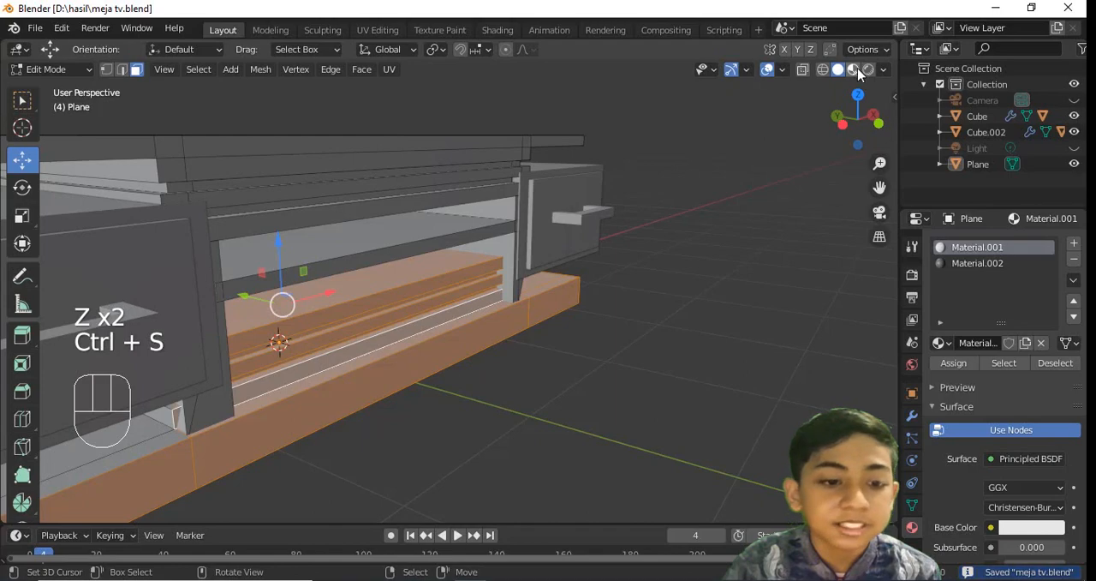
# Undo the last selection change, select only the outer face loops of the base board, and save
pyautogui.click(858, 72)
pyautogui.hotkey('ctrl', 'z')
pyautogui.moveTo(467, 313)
pyautogui.mouseDown(button='middle')
pyautogui.moveTo(428, 324)
pyautogui.moveTo(497, 340)
pyautogui.mouseUp(button='middle')
pyautogui.scroll(2, 428, 326)
pyautogui.keyDown('alt'); pyautogui.keyDown('shift'); pyautogui.rightClick(425, 331); pyautogui.keyUp('shift'); pyautogui.keyUp('alt')
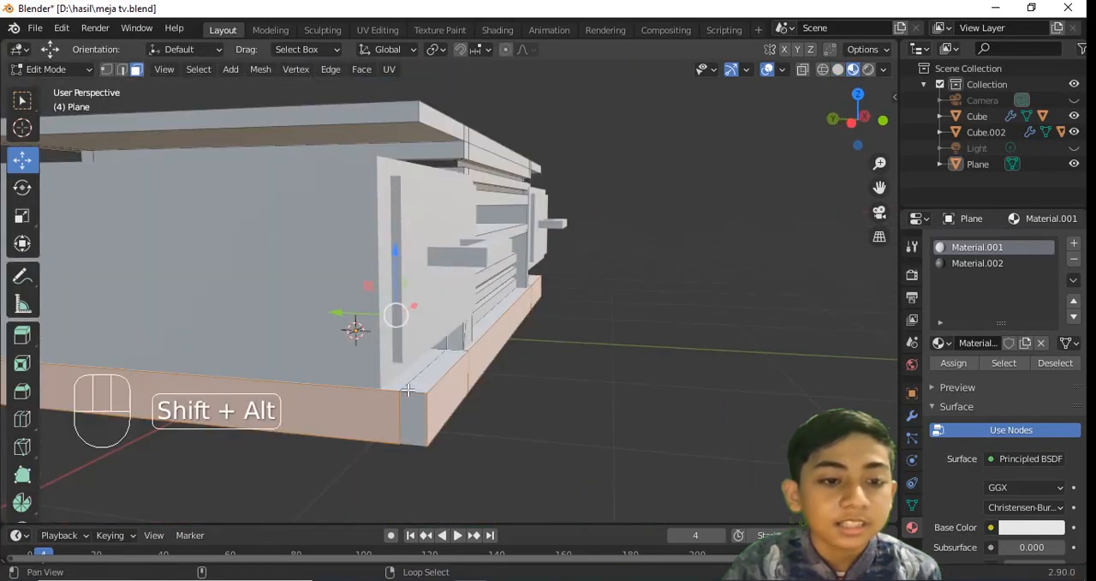
pyautogui.keyDown('alt'); pyautogui.moveTo(409, 390); pyautogui.dragTo(530, 327, button='middle'); pyautogui.keyUp('alt')
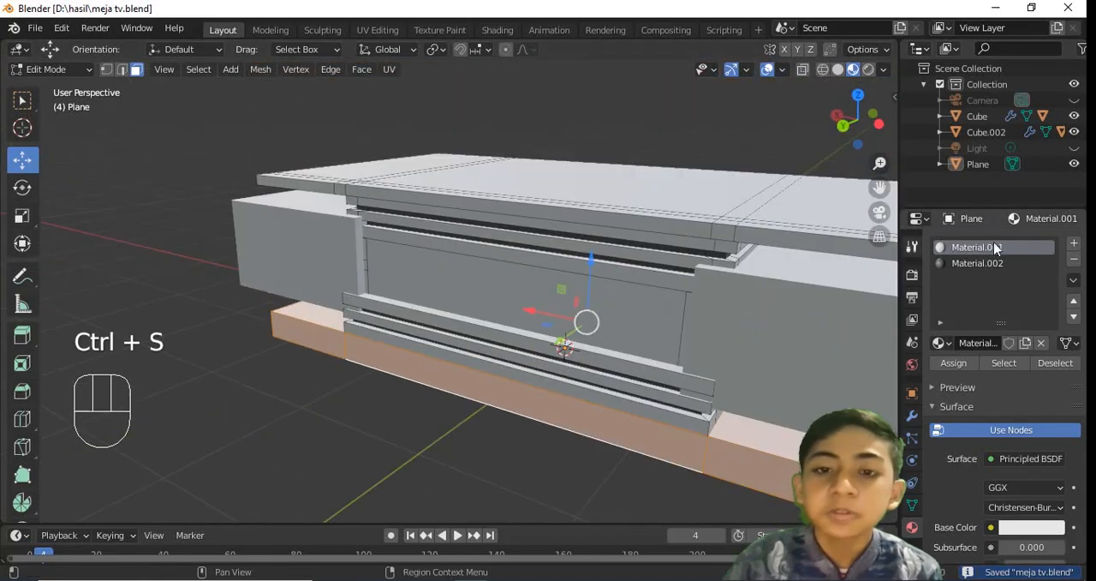
# Create a third material with a Diffuse BSDF surface and an Image Texture as its color source
pyautogui.click(1074, 246)
pyautogui.click(975, 342)
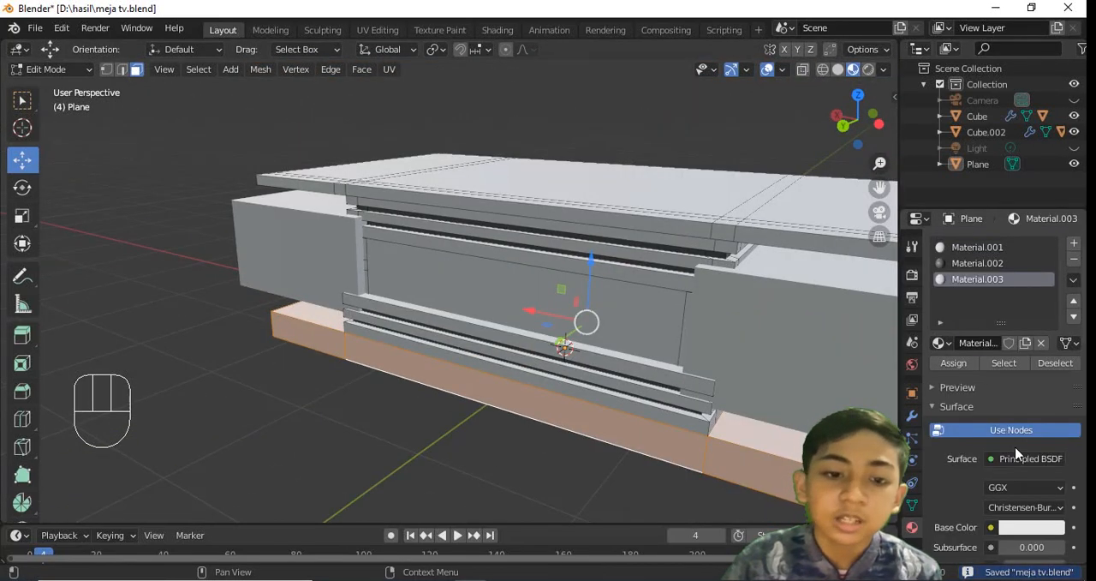
pyautogui.click(1021, 458)
pyautogui.click(891, 124)
pyautogui.scroll(-2, 985, 497)
pyautogui.click(990, 486)
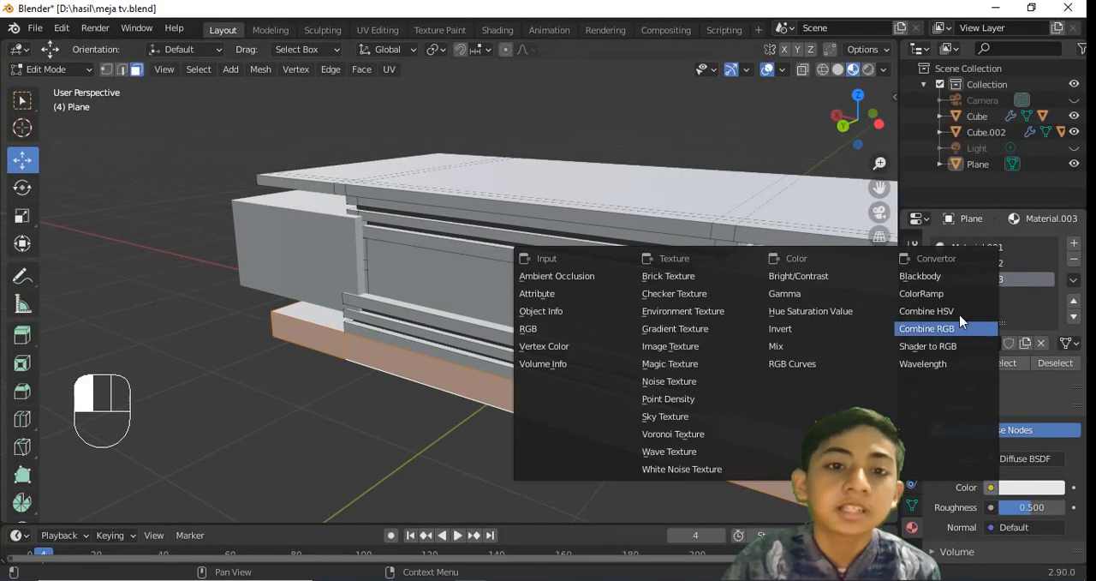
pyautogui.click(719, 337)
# Split the 3D viewport vertically, turn the second area into a UV Editor, and save the file
pyautogui.moveTo(752, 77); pyautogui.dragTo(621, 76)
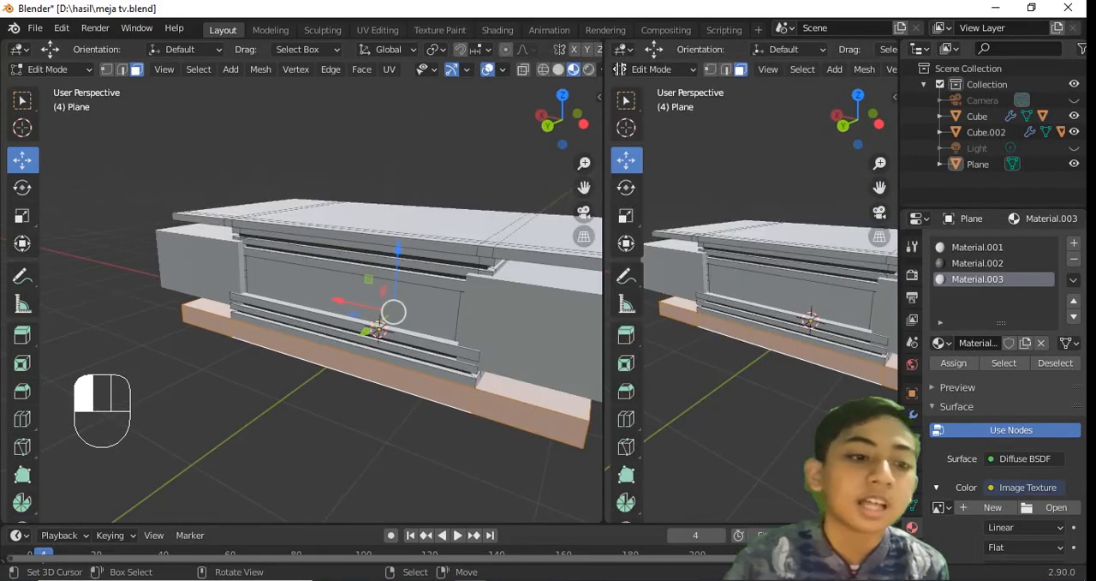
pyautogui.click(634, 48)
pyautogui.click(165, 145)
pyautogui.moveTo(351, 265); pyautogui.dragTo(317, 296, button='middle')
pyautogui.hotkey('ctrl', 's')
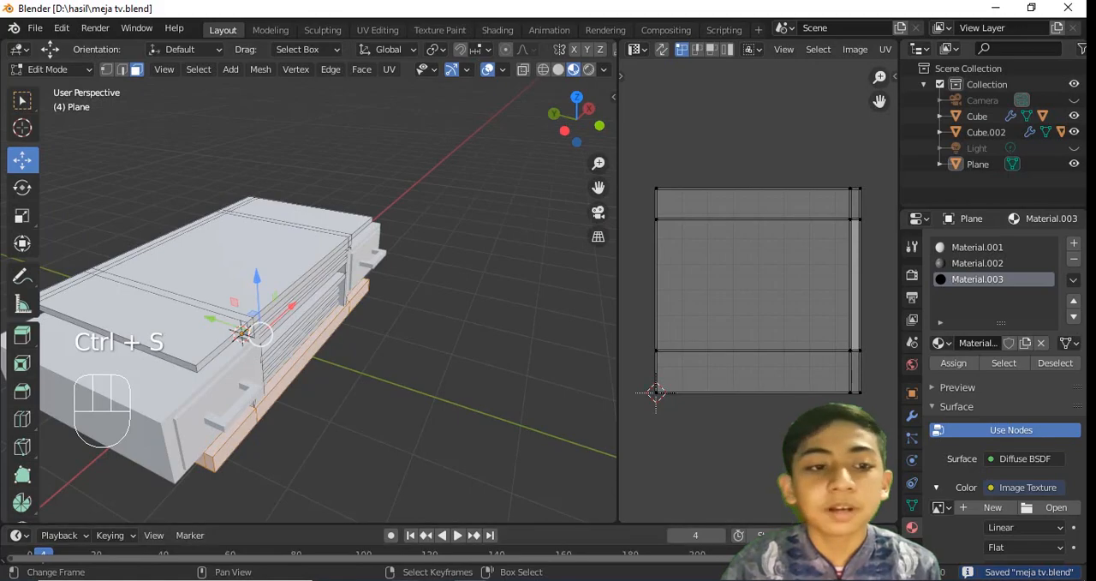
# Load the kayu 2 image from the tekstur folder into the UV Editor, save, and assign Material.003 to the base board
pyautogui.hotkey('alt', 'Tab')
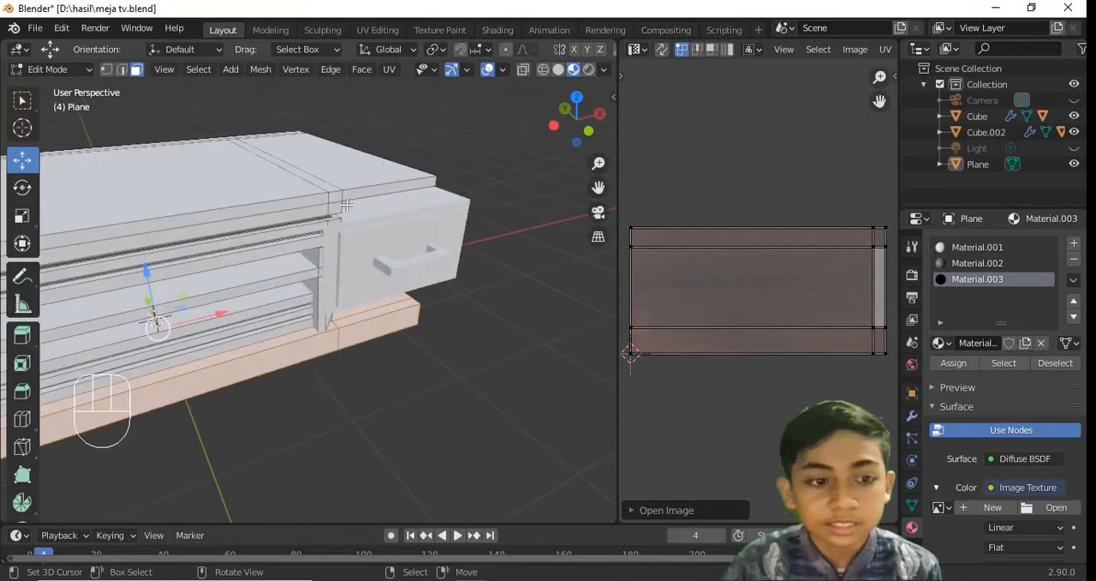
pyautogui.hotkey('ctrl', 's')
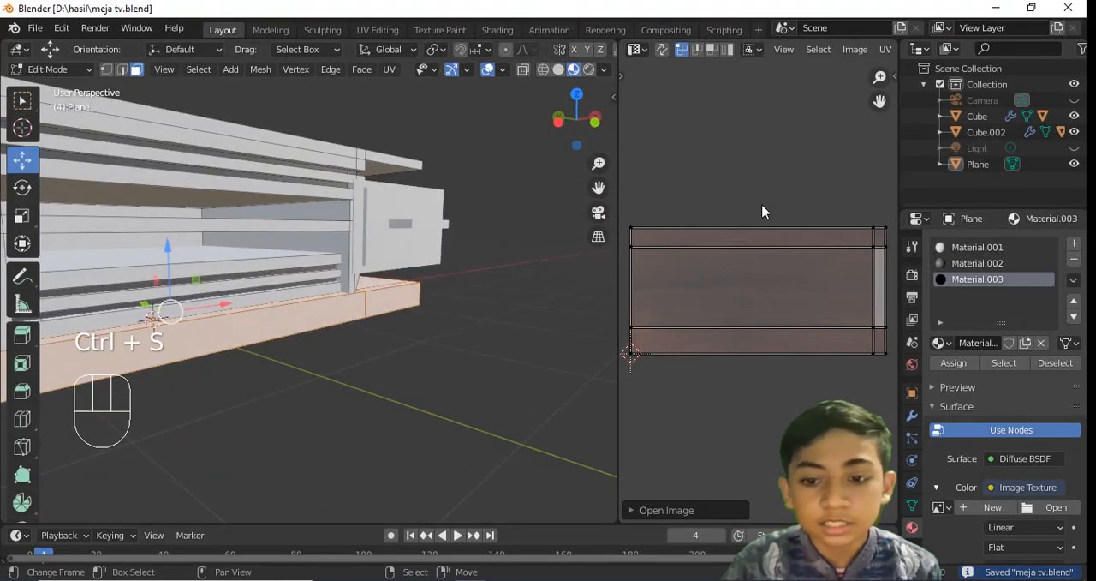
pyautogui.click(950, 363)
pyautogui.moveTo(138, 141); pyautogui.dragTo(369, 166, button='middle')
pyautogui.press('Tab')
pyautogui.press('Tab')
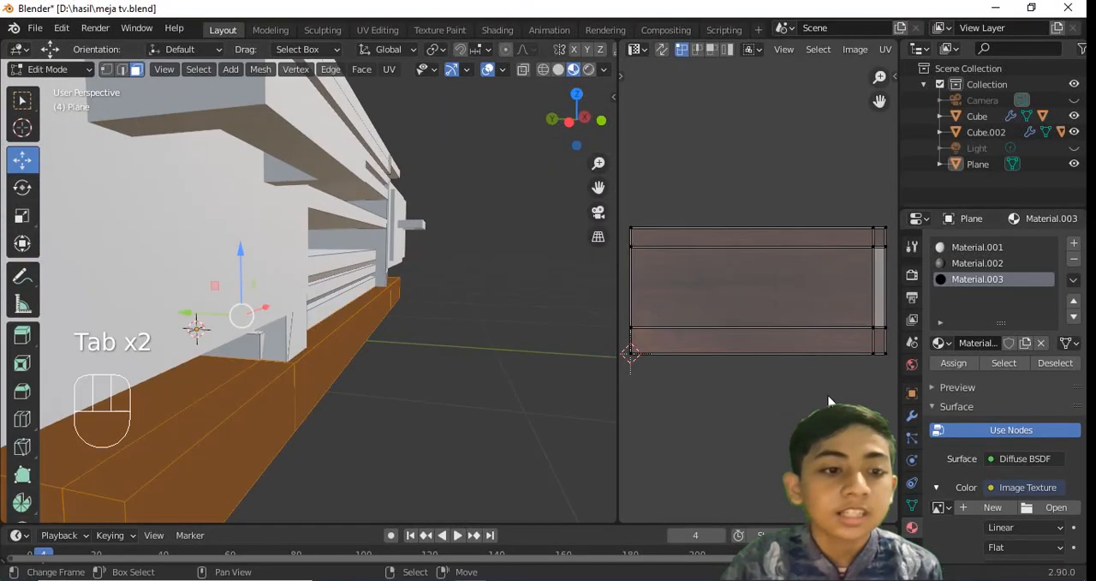
# Set kayu 2.jpg as the material's image texture, unwrap the base board with Smart UV Project, and save
pyautogui.click(941, 507)
pyautogui.click(800, 346)
pyautogui.press('u')
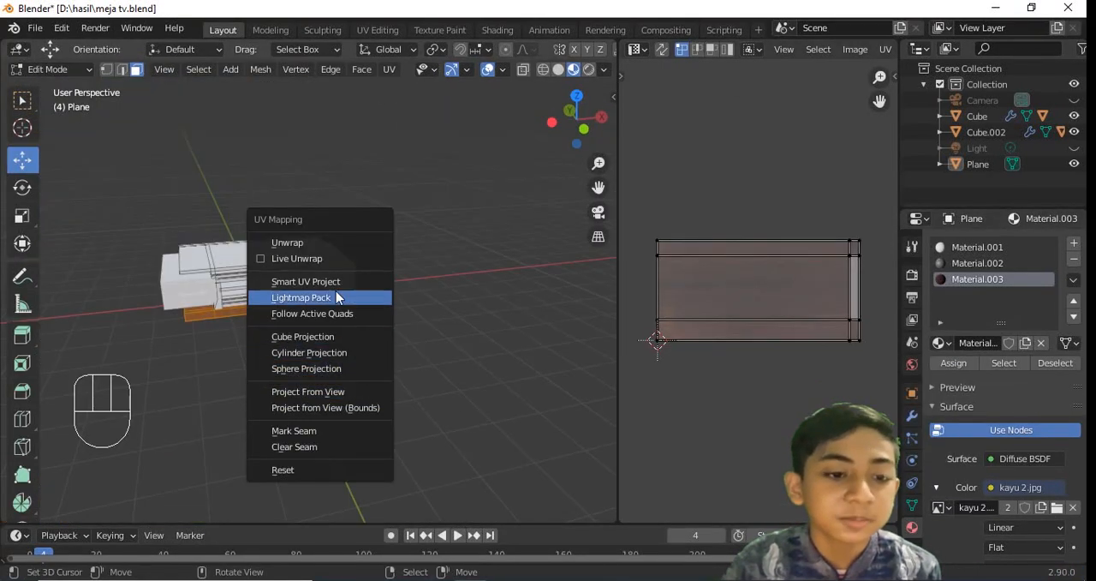
pyautogui.click(306, 281)
pyautogui.click(365, 407)
pyautogui.scroll(5, 365, 396)
pyautogui.hotkey('ctrl', 's')
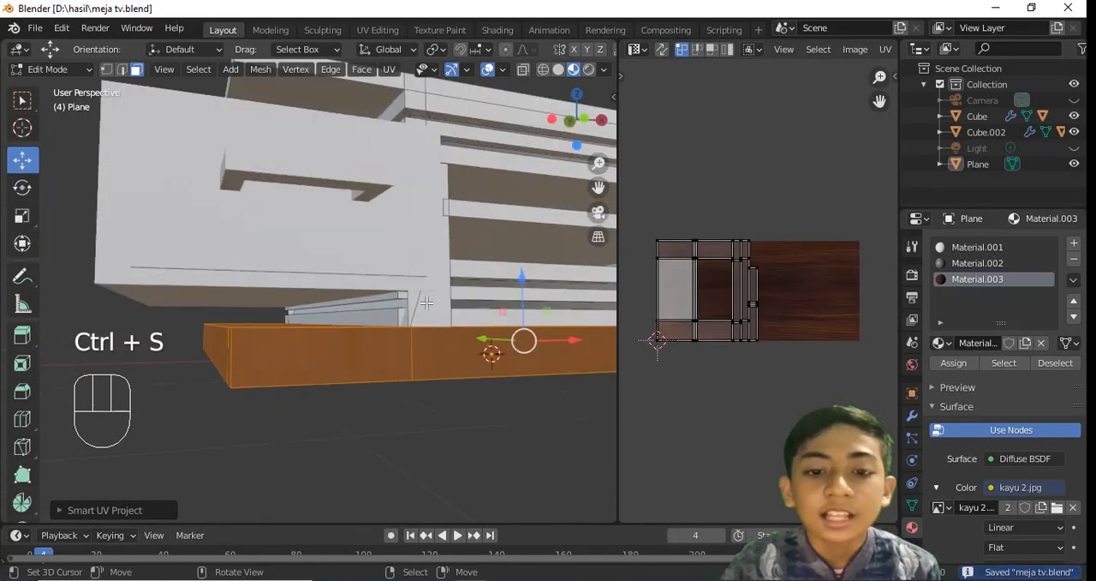
# Select all UVs of the base board, scale them up, check the wood texture in Object Mode, and save
pyautogui.scroll(2, 426, 302)
pyautogui.press('Tab')
pyautogui.moveTo(438, 328); pyautogui.dragTo(326, 344, button='middle')
pyautogui.press('Tab')
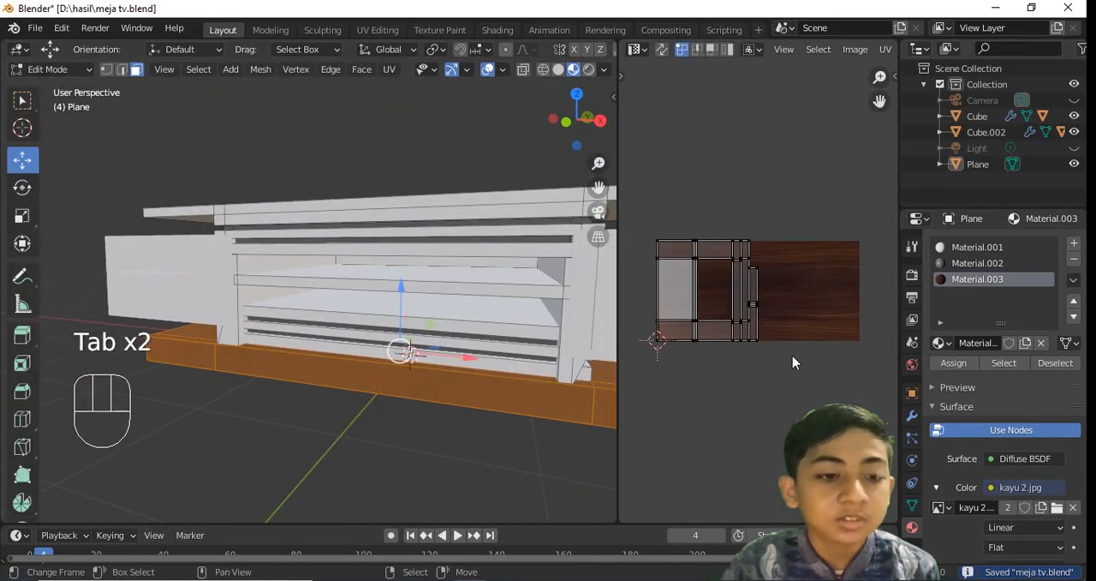
pyautogui.press('a')
pyautogui.press('s')
pyautogui.click(869, 506)
pyautogui.press('Tab')
pyautogui.scroll(-3, 390, 334)
pyautogui.moveTo(390, 334); pyautogui.dragTo(671, 335, button='middle')
pyautogui.hotkey('ctrl', 's')
# Resize the base board's UVs again and rotate them by about 90 degrees over the wood image
pyautogui.press('Tab')
pyautogui.press('s')
pyautogui.click(822, 347)
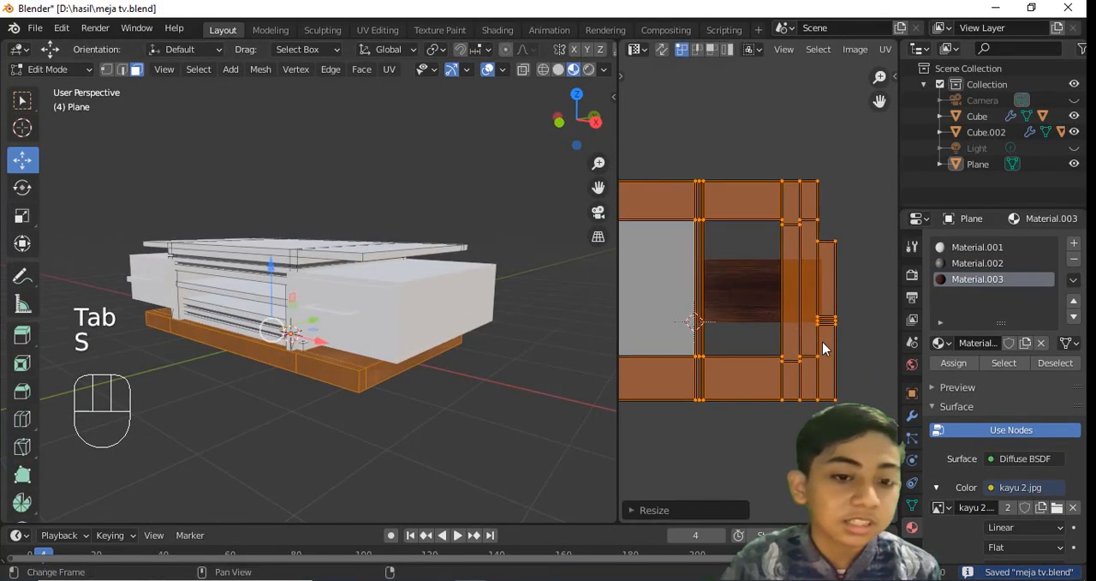
pyautogui.press('r')
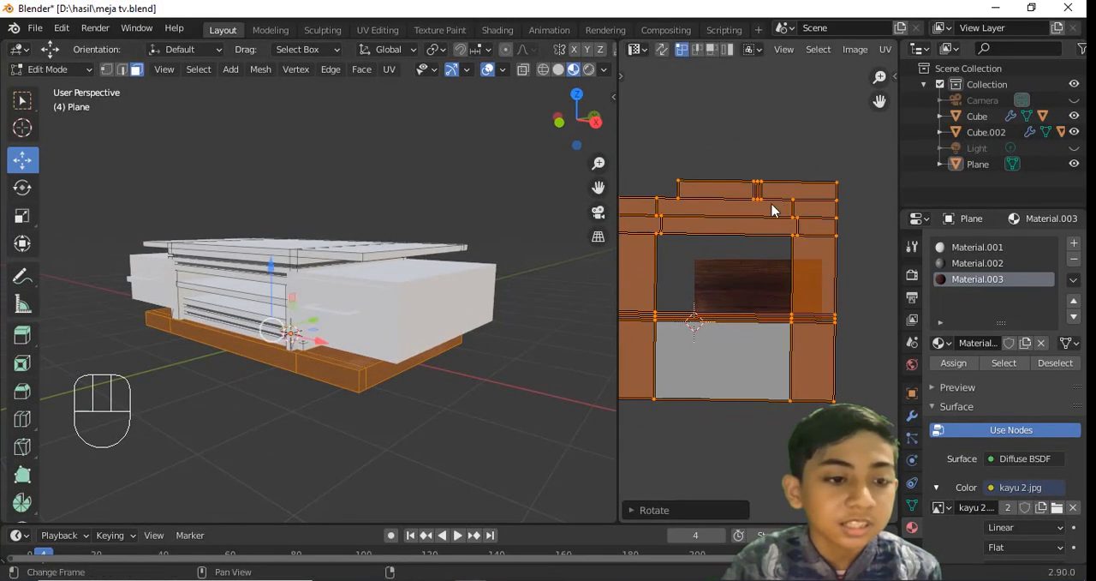
# Undo the last rotation and scaling of the base board's UVs
pyautogui.press('Tab')
# Scale the base board's UVs, move them over the wood image, and save the file
pyautogui.press('Tab')
pyautogui.hotkey('ctrl', 'z')
pyautogui.hotkey('ctrl', 'z')
pyautogui.hotkey('ctrl', 'z')
pyautogui.press('Tab')
pyautogui.moveTo(480, 360); pyautogui.dragTo(529, 335, button='middle')
pyautogui.press('Tab')
pyautogui.press('s')
pyautogui.click(743, 323)
pyautogui.scroll(3, 743, 324)
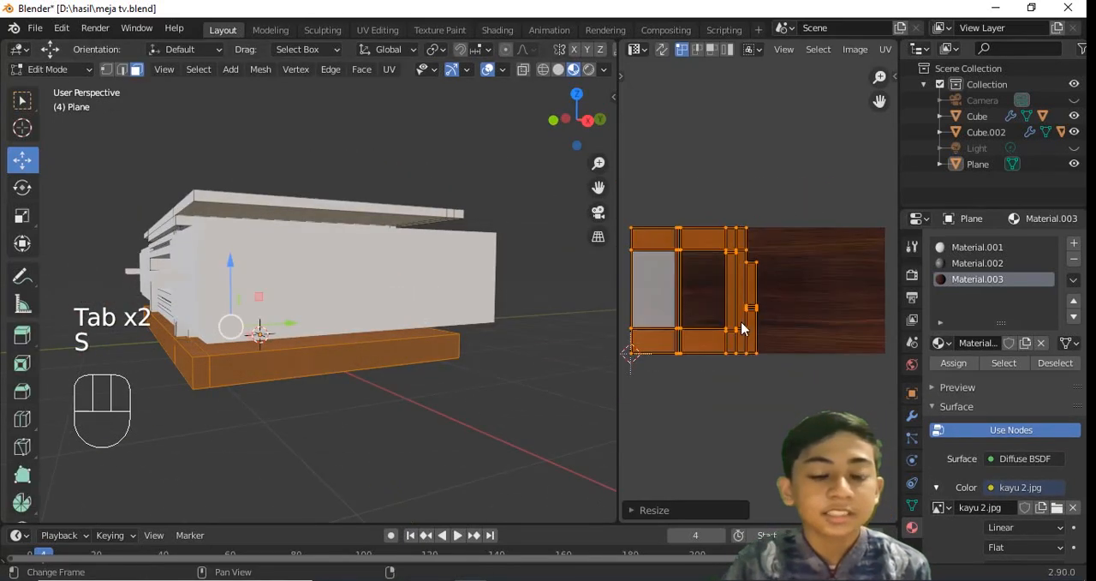
pyautogui.moveTo(742, 328); pyautogui.dragTo(788, 324, button='middle')
pyautogui.press('g')
pyautogui.click(786, 327)
pyautogui.moveTo(438, 344); pyautogui.dragTo(454, 317, button='middle')
pyautogui.press('Tab')
pyautogui.hotkey('ctrl', 's')
# Select the inner faces of the shelved opening and its shelf, assign Material.003 to them, and save
pyautogui.click(500, 333)
pyautogui.rightClick(440, 314)
pyautogui.scroll(3, 440, 313)
pyautogui.press('Tab')
pyautogui.hotkey('ctrl', 's')
pyautogui.rightClick(313, 333)
pyautogui.keyDown('shift'); pyautogui.rightClick(206, 321); pyautogui.keyUp('shift')
pyautogui.moveTo(330, 315); pyautogui.dragTo(398, 301, button='middle')
pyautogui.keyDown('shift'); pyautogui.rightClick(522, 276); pyautogui.keyUp('shift')
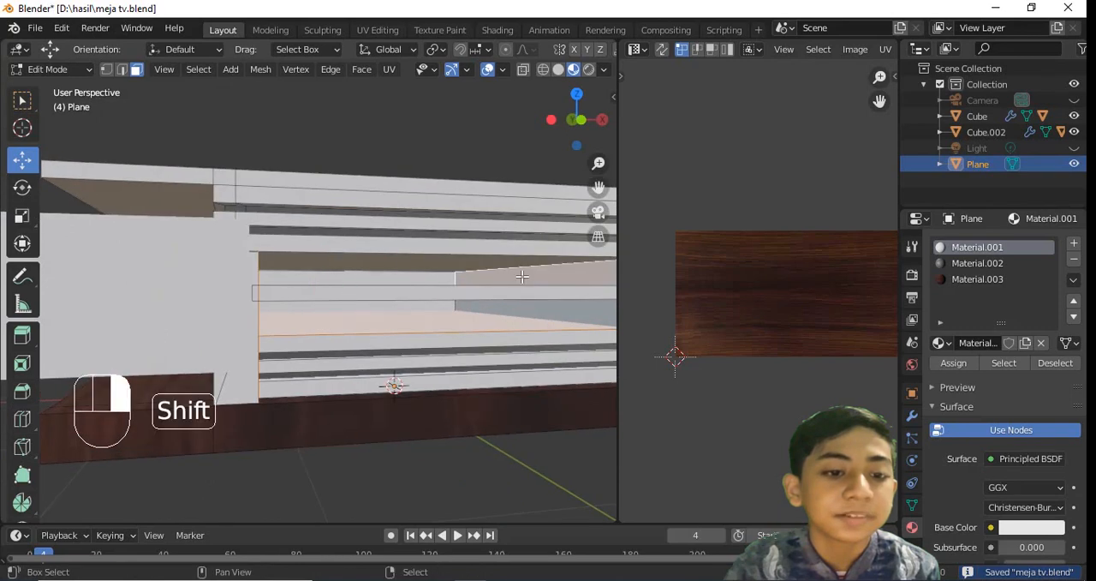
pyautogui.keyDown('shift'); pyautogui.rightClick(537, 282); pyautogui.keyUp('shift')
pyautogui.moveTo(537, 282); pyautogui.dragTo(463, 265, button='middle')
pyautogui.hotkey('ctrl', 's')
pyautogui.hotkey('ctrl', 's')
pyautogui.click(978, 279)
pyautogui.click(958, 364)
pyautogui.scroll(-2, 416, 269)
pyautogui.press('Tab')
pyautogui.press('Tab')
# Unwrap the opening's inner faces and shelf with Smart UV Project, check the wood texture in Object Mode, and save
pyautogui.scroll(-3, 471, 270)
pyautogui.scroll(-4, 718, 306)
pyautogui.moveTo(479, 301); pyautogui.dragTo(482, 328, button='middle')
pyautogui.press('u')
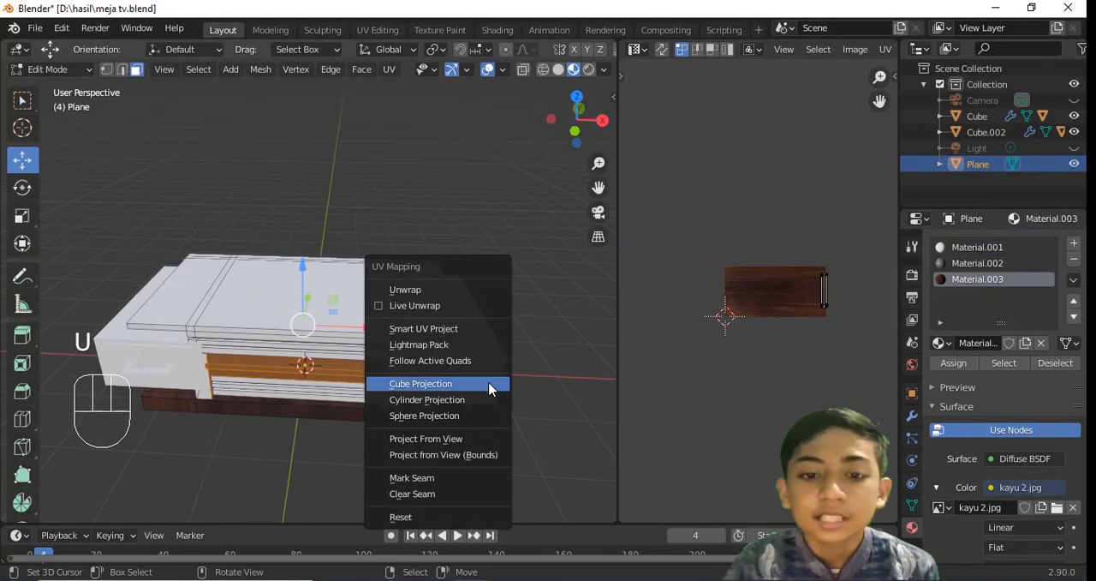
pyautogui.click(478, 329)
pyautogui.click(502, 454)
pyautogui.moveTo(502, 454); pyautogui.dragTo(537, 361, button='middle')
pyautogui.hotkey('ctrl', 's')
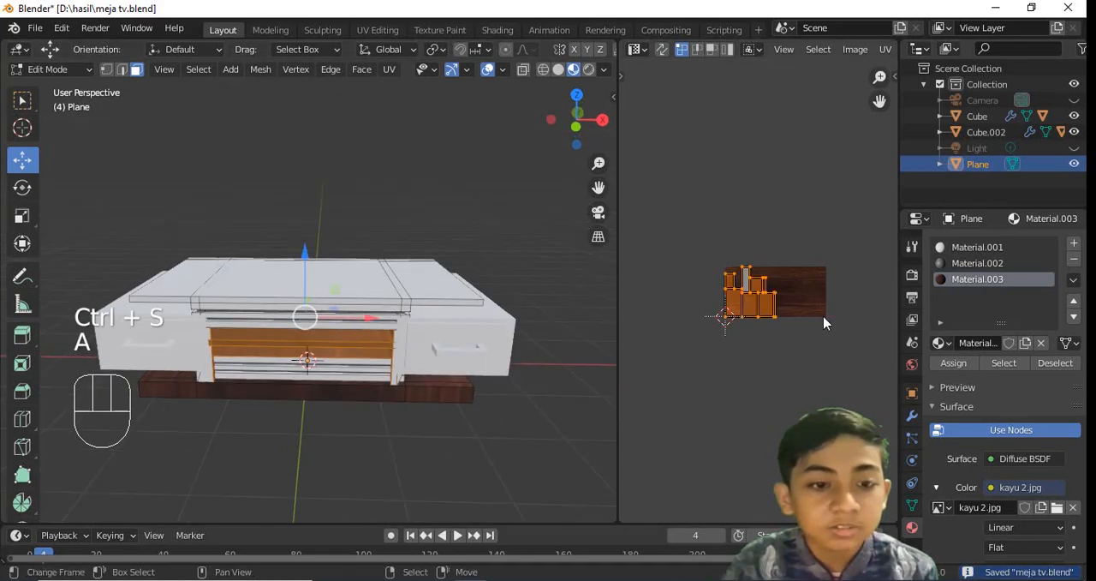
pyautogui.click(825, 318)
pyautogui.scroll(2, 757, 362)
pyautogui.moveTo(466, 368); pyautogui.dragTo(449, 296, button='middle')
pyautogui.press('Tab')
pyautogui.moveTo(454, 298); pyautogui.dragTo(479, 343, button='middle')
pyautogui.hotkey('ctrl', 's')
# Select all faces of the tabletop slab, save, and assign Material.003 to them
pyautogui.press('Tab')
pyautogui.moveTo(479, 342); pyautogui.dragTo(235, 348, button='middle')
pyautogui.click(437, 347)
pyautogui.keyDown('shift'); pyautogui.click(522, 320); pyautogui.keyUp('shift')
pyautogui.moveTo(208, 294); pyautogui.dragTo(267, 247, button='middle')
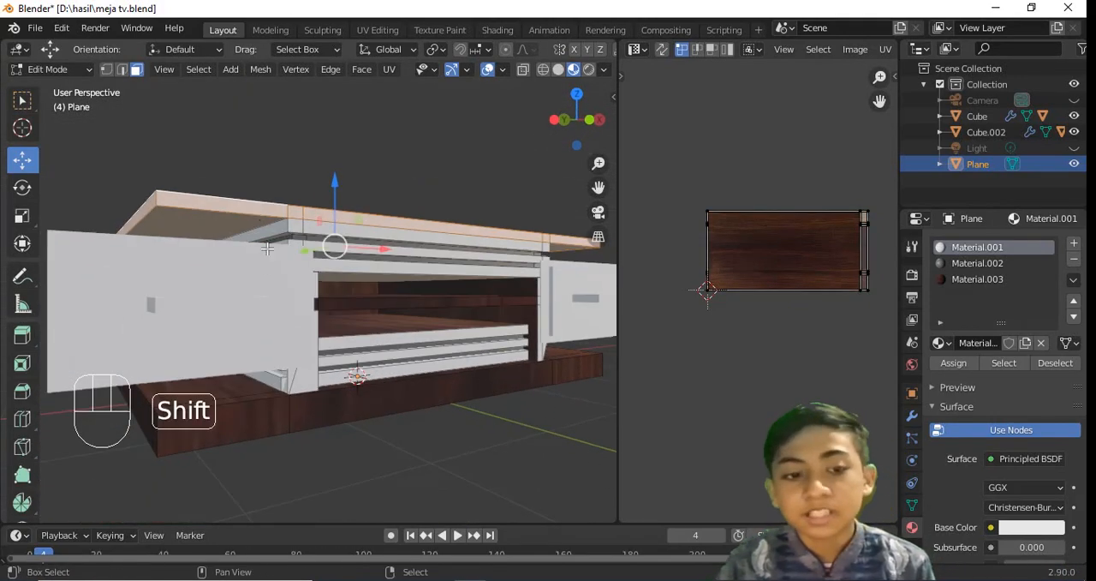
pyautogui.moveTo(529, 246); pyautogui.dragTo(291, 374, button='middle')
pyautogui.hotkey('ctrl', 's')
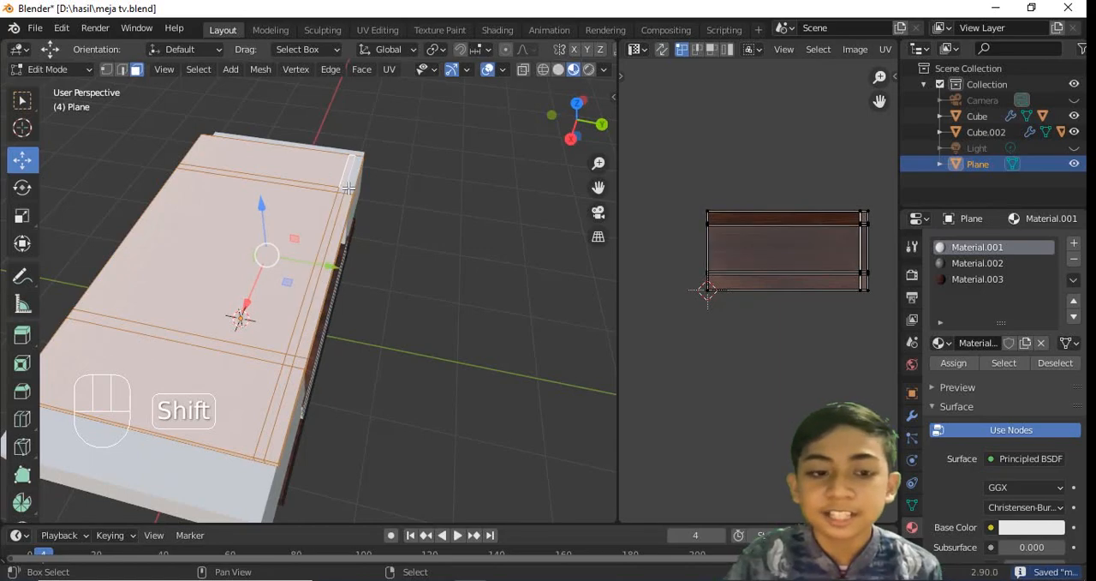
pyautogui.moveTo(343, 195); pyautogui.dragTo(480, 310, button='middle')
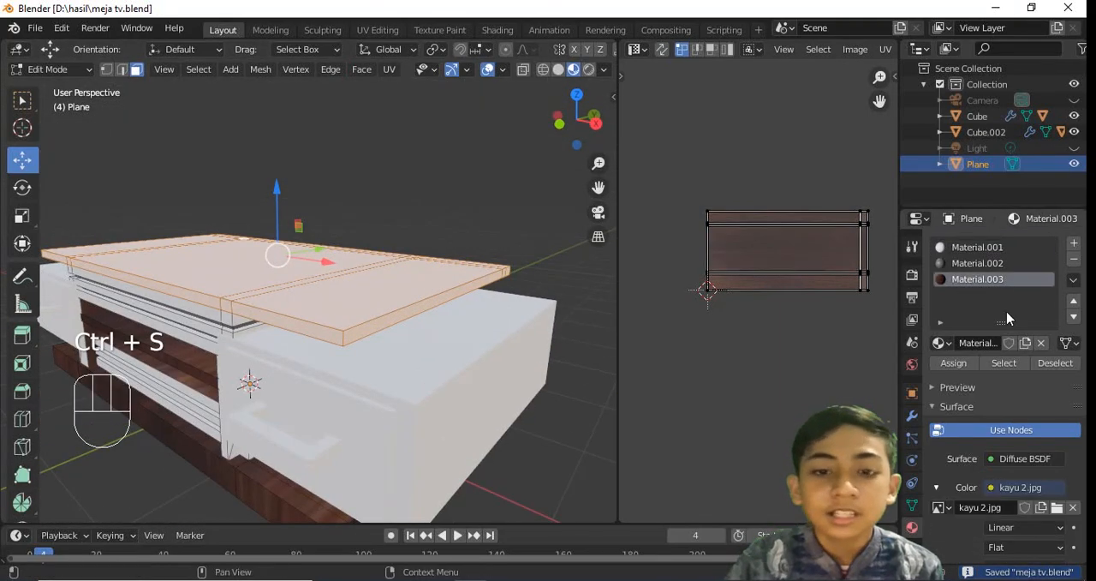
pyautogui.click(954, 363)
# Unwrap the tabletop faces with Smart UV Project from the top view, return to Object Mode, and save
pyautogui.moveTo(376, 248); pyautogui.dragTo(483, 354, button='middle')
pyautogui.scroll(-2, 482, 334)
pyautogui.press('KP_7')
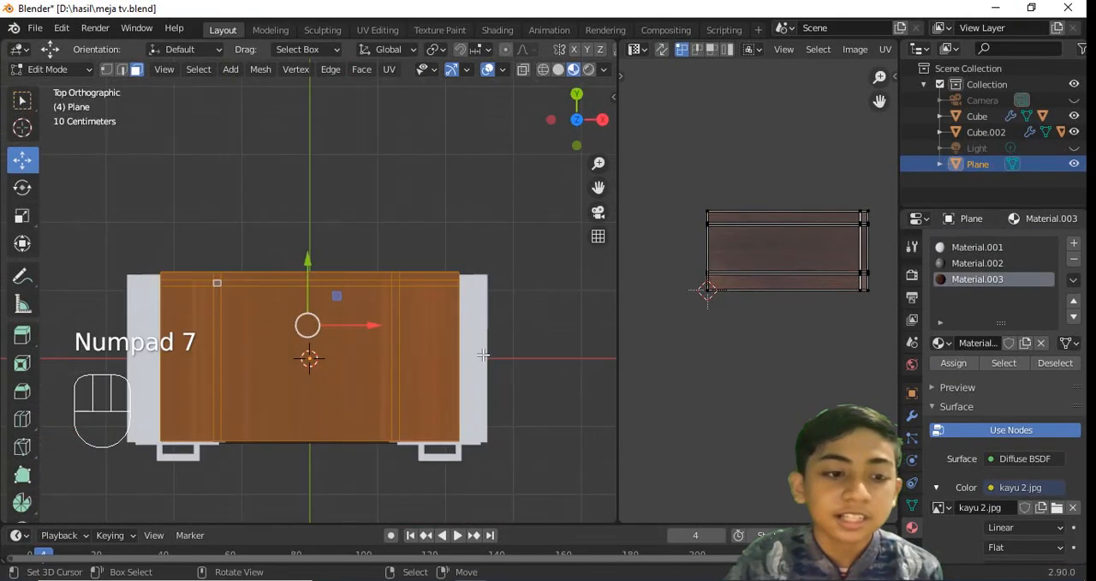
pyautogui.press('u')
pyautogui.click(489, 360)
pyautogui.click(485, 482)
pyautogui.moveTo(479, 283); pyautogui.dragTo(308, 289, button='middle')
pyautogui.press('Tab')
pyautogui.hotkey('ctrl', 's')
# Preview the table in rendered shading, return to material preview for a closer check of the drawer area, and save
pyautogui.press('a')
pyautogui.click(587, 70)
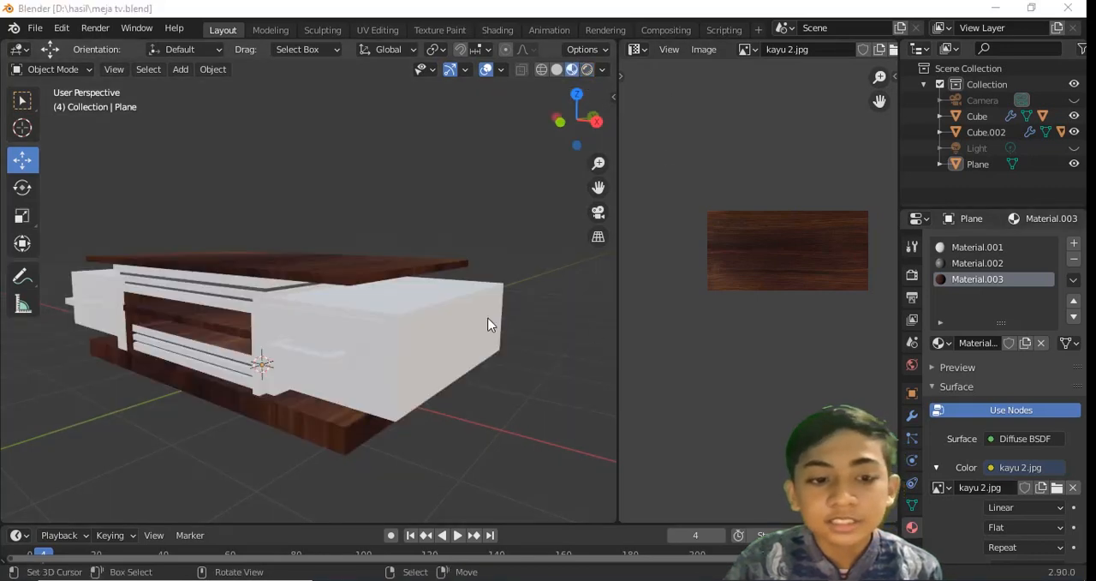
pyautogui.moveTo(489, 323); pyautogui.dragTo(531, 313, button='middle')
pyautogui.scroll(4, 489, 300)
pyautogui.press('Tab')
pyautogui.keyDown('shift'); pyautogui.moveTo(428, 244); pyautogui.dragTo(368, 232, button='middle'); pyautogui.keyUp('shift')
pyautogui.hotkey('ctrl', 's')
pyautogui.scroll(2, 437, 289)
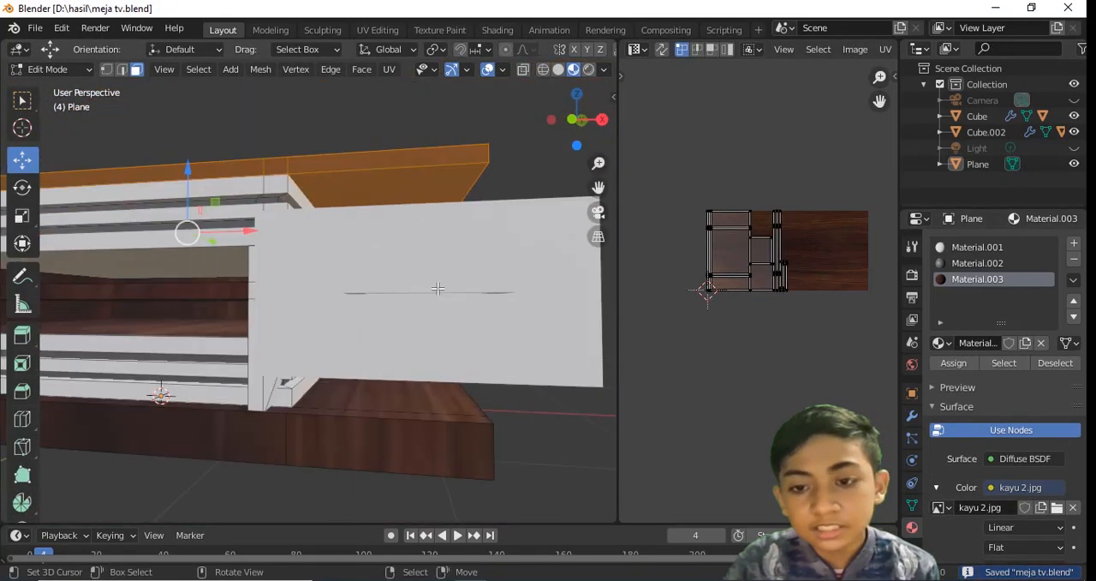
# Create a new material for the right drawer's front panel and set its surface to Diffuse BSDF
pyautogui.press('Tab')
pyautogui.click(438, 290)
pyautogui.press('Tab')
pyautogui.moveTo(440, 293); pyautogui.dragTo(451, 298, button='middle')
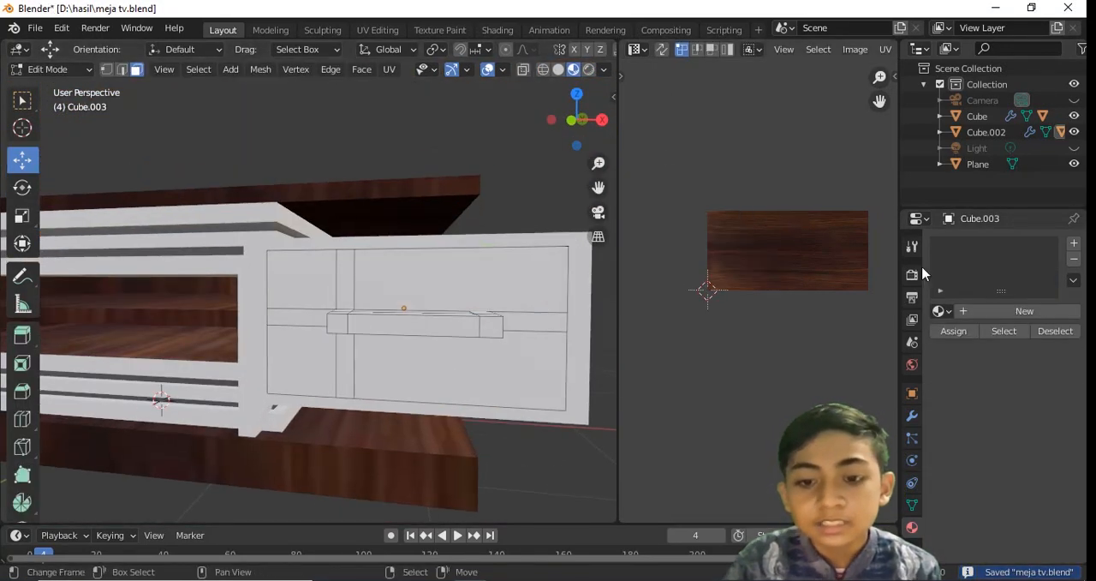
pyautogui.click(1006, 311)
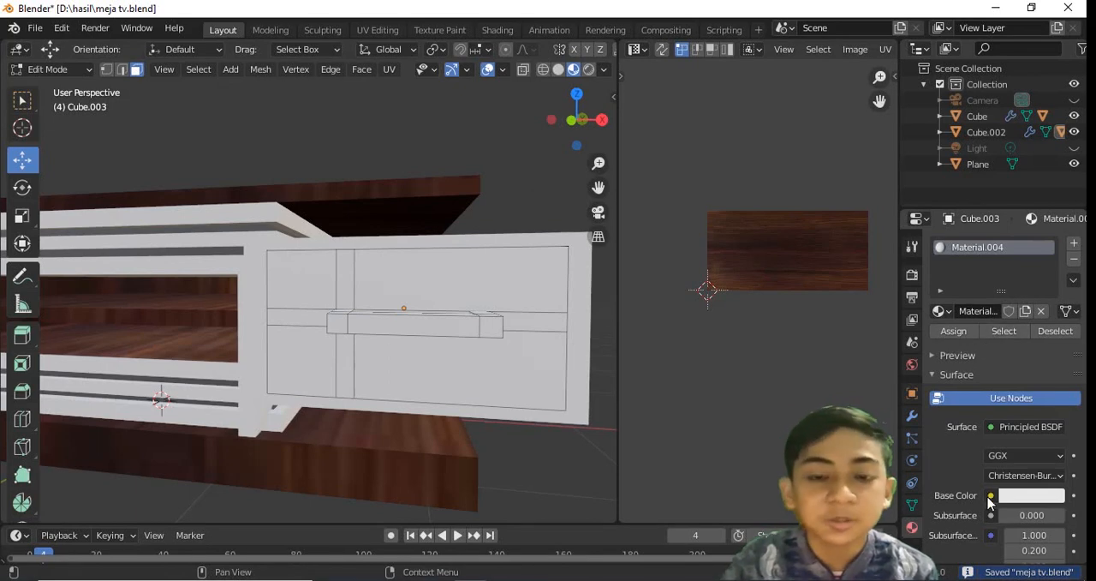
pyautogui.click(999, 427)
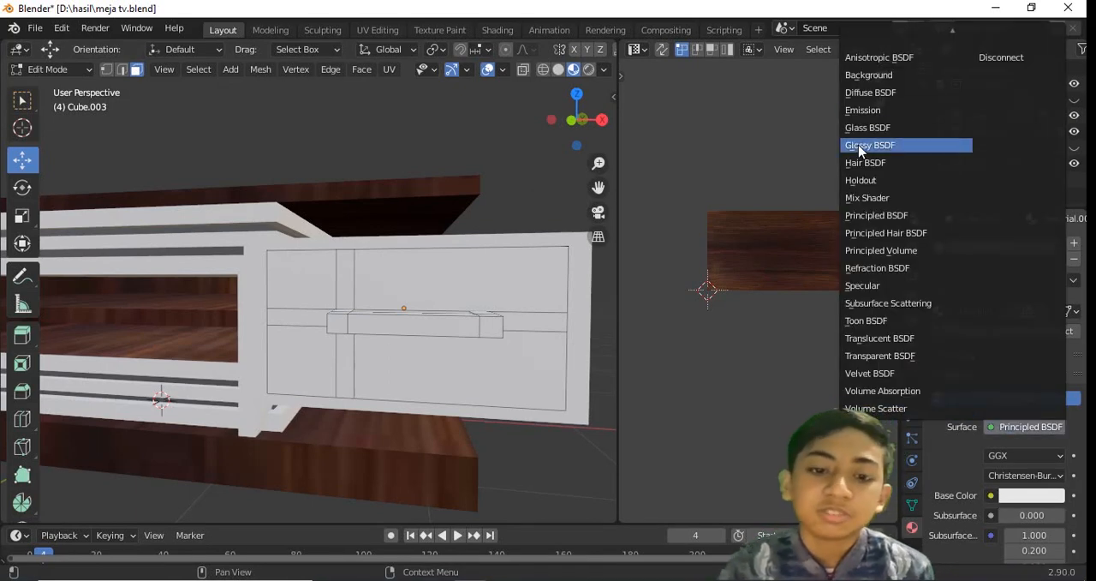
pyautogui.click(860, 92)
# Use an image texture with kayu 2.jpg as the color of the drawer front's material
pyautogui.click(990, 455)
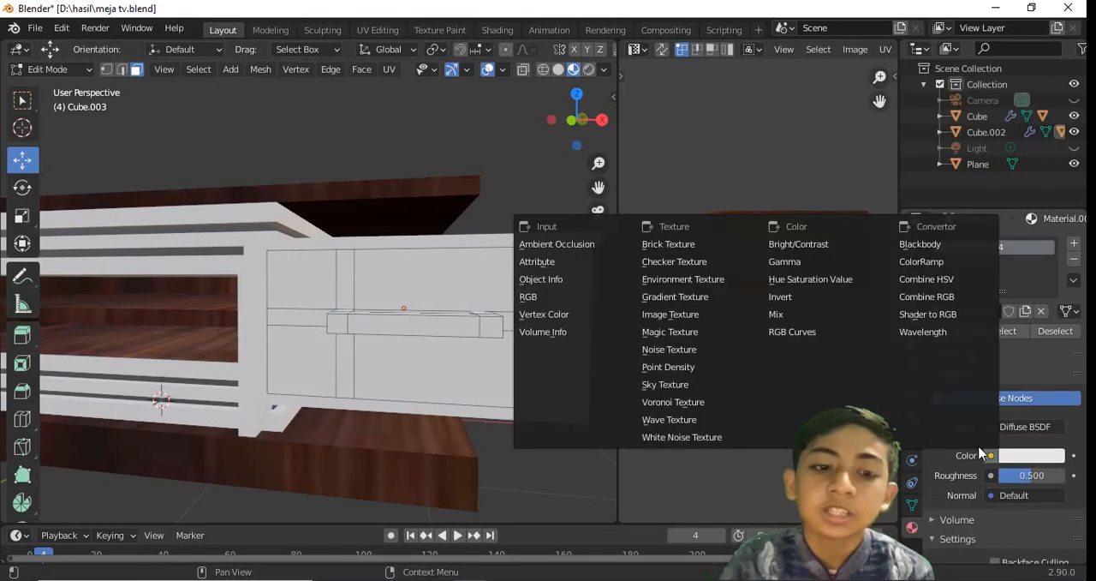
pyautogui.click(696, 322)
pyautogui.click(942, 476)
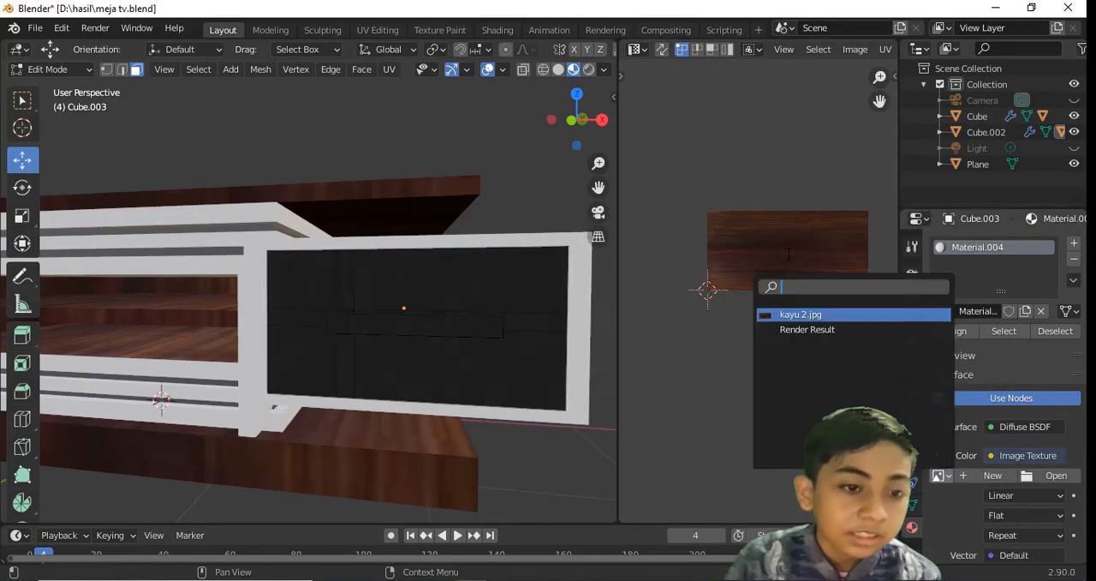
pyautogui.click(771, 314)
# Unwrap the right drawer's front with Smart UV Project, check the wood texture in Object Mode, and save
pyautogui.scroll(-5, 461, 239)
pyautogui.press('u')
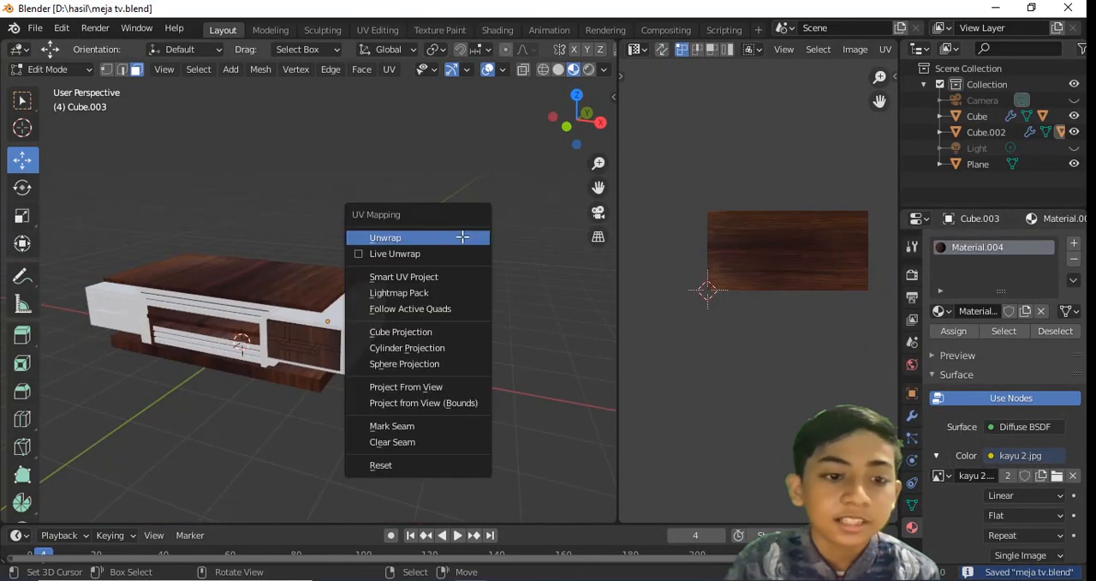
pyautogui.click(403, 277)
pyautogui.click(399, 402)
pyautogui.moveTo(399, 402); pyautogui.dragTo(479, 311, button='middle')
pyautogui.scroll(-2, 758, 291)
pyautogui.press('a')
pyautogui.press('Tab')
pyautogui.moveTo(402, 287); pyautogui.dragTo(435, 308, button='middle')
pyautogui.hotkey('ctrl', 's')
# Select all faces of the right drawer's handle using the see-through top view, and save
pyautogui.click(470, 269)
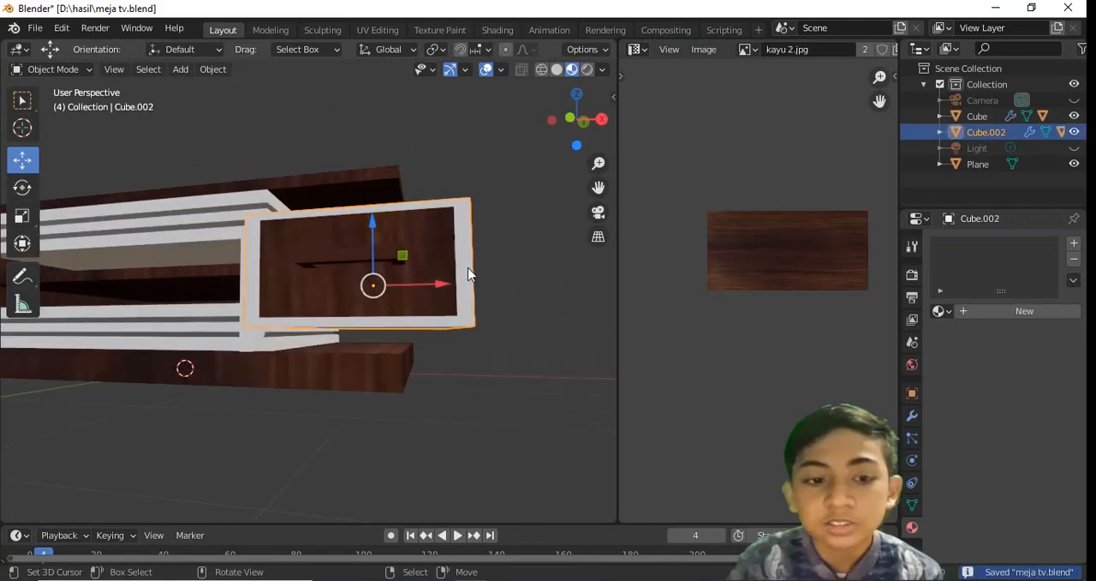
pyautogui.moveTo(470, 270); pyautogui.dragTo(497, 297, button='middle')
pyautogui.rightClick(482, 340)
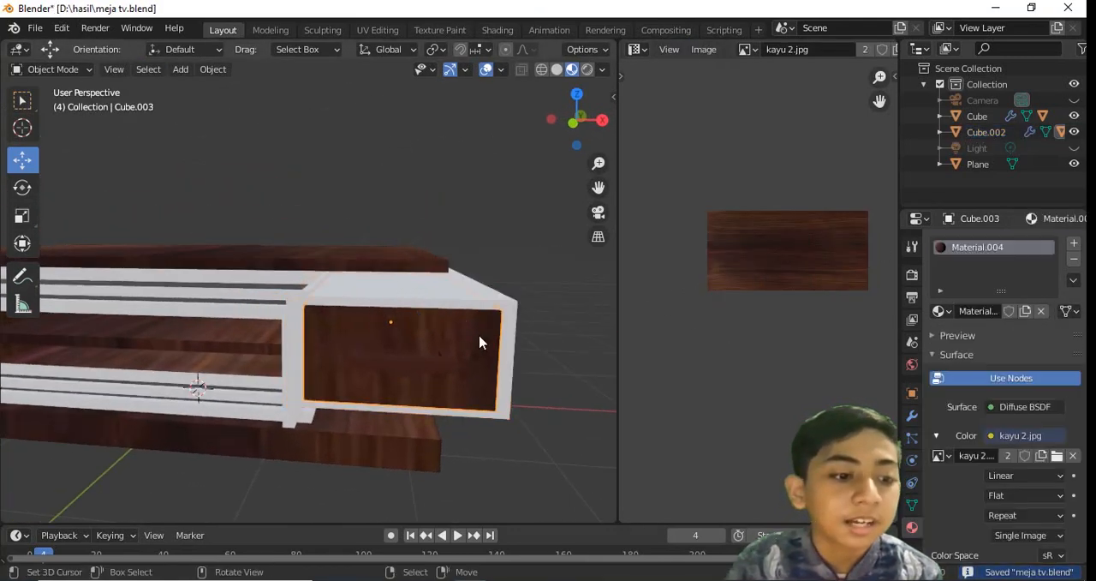
pyautogui.press('Tab')
pyautogui.moveTo(483, 340); pyautogui.dragTo(416, 347, button='middle')
pyautogui.scroll(4, 166, 368)
pyautogui.rightClick(142, 376)
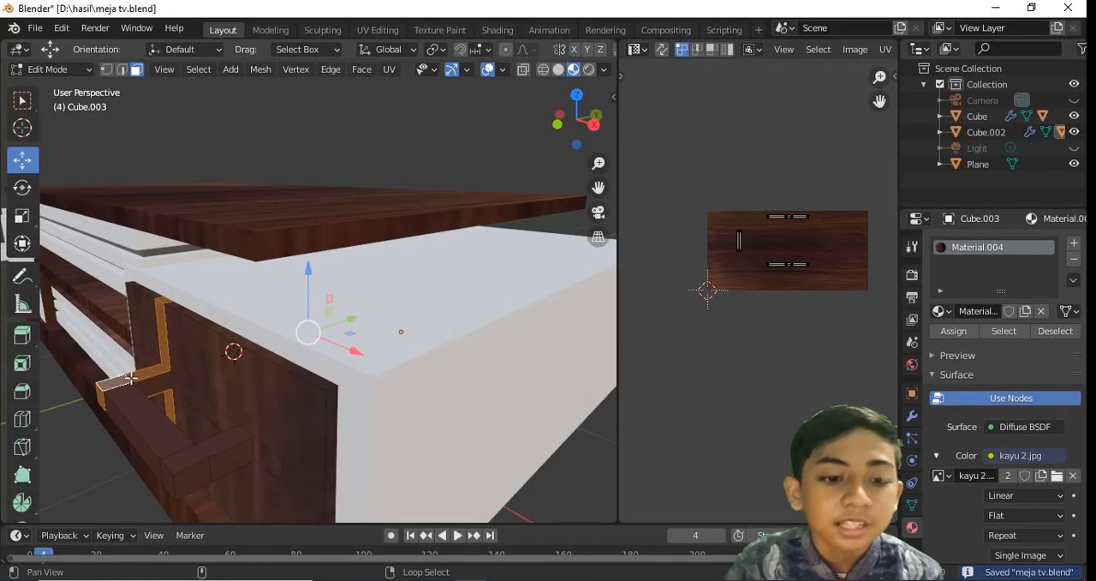
pyautogui.press('KP_7')
pyautogui.scroll(-4, 482, 436)
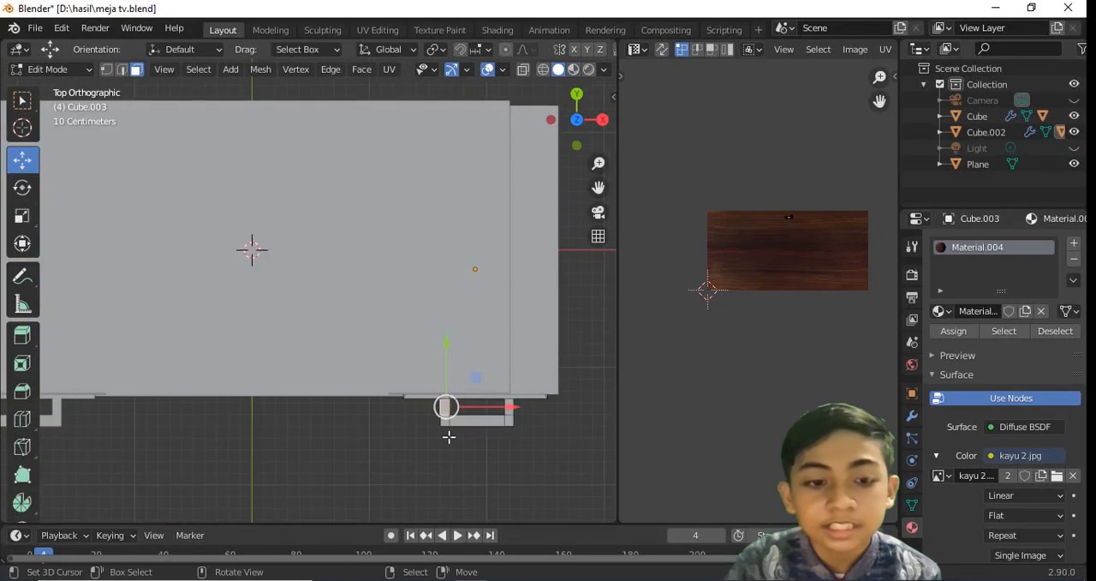
pyautogui.hotkey('shift', 'z')
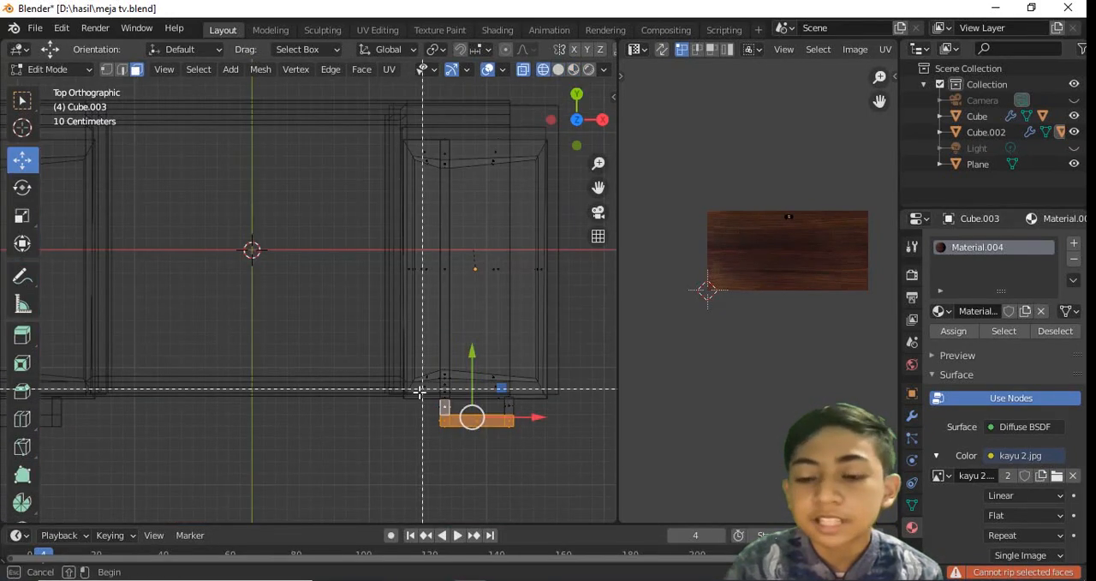
pyautogui.moveTo(644, 476); pyautogui.dragTo(644, 477)
pyautogui.hotkey('shift', 'z')
pyautogui.moveTo(539, 416)
pyautogui.mouseDown(button='middle')
pyautogui.moveTo(524, 318)
pyautogui.moveTo(499, 261)
pyautogui.mouseUp(button='middle')
pyautogui.hotkey('ctrl', 's')
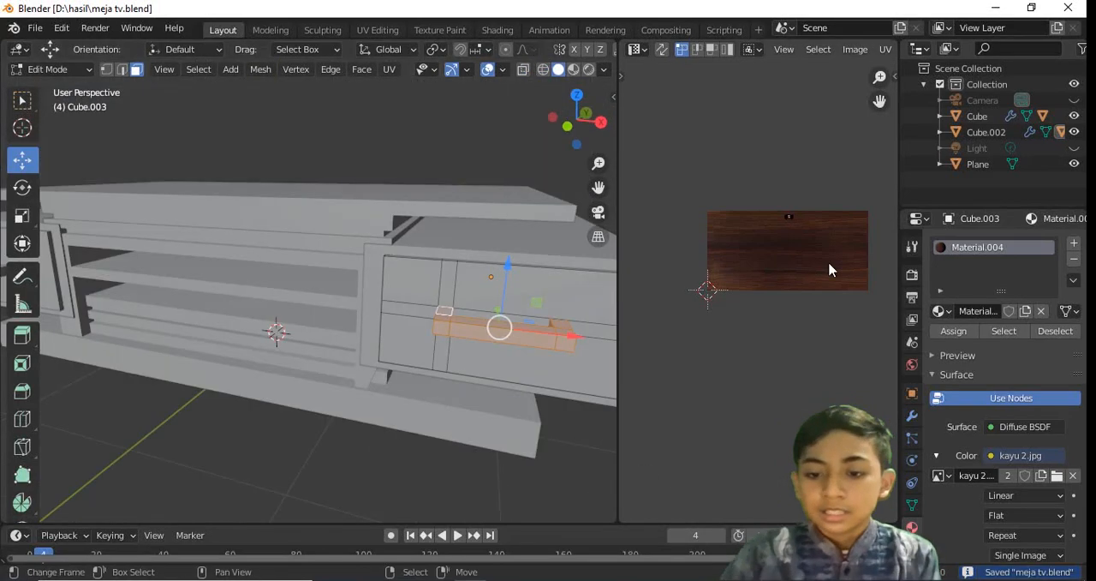
# Add a second material to the drawer front with Metallic 0.738, Specular 0.631 and Roughness 0.333, and save
pyautogui.click(1069, 249)
pyautogui.click(1004, 344)
pyautogui.scroll(-15, 1020, 493)
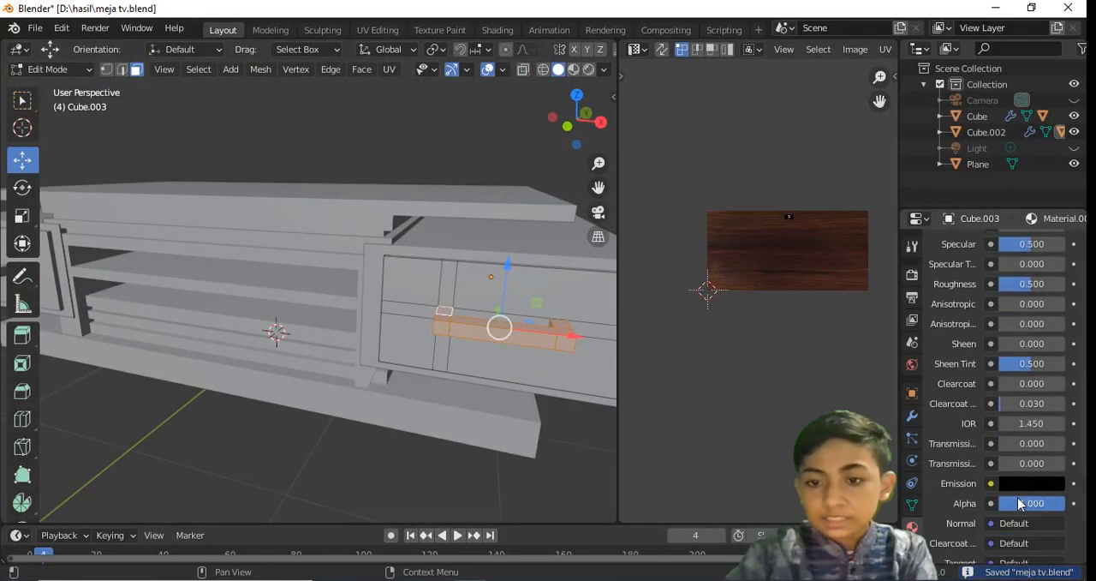
pyautogui.scroll(8, 1043, 488)
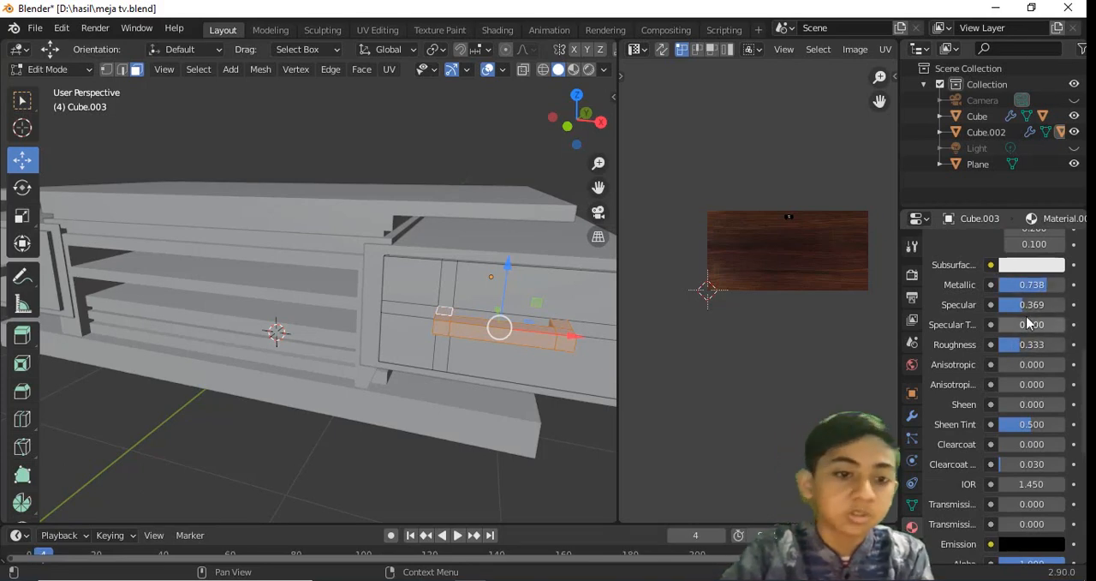
pyautogui.hotkey('ctrl', 's')
# Assign Material.005 to the selected handle faces, check the result in material preview, and save
pyautogui.click(573, 70)
pyautogui.moveTo(534, 203); pyautogui.dragTo(510, 199, button='middle')
pyautogui.press('Tab')
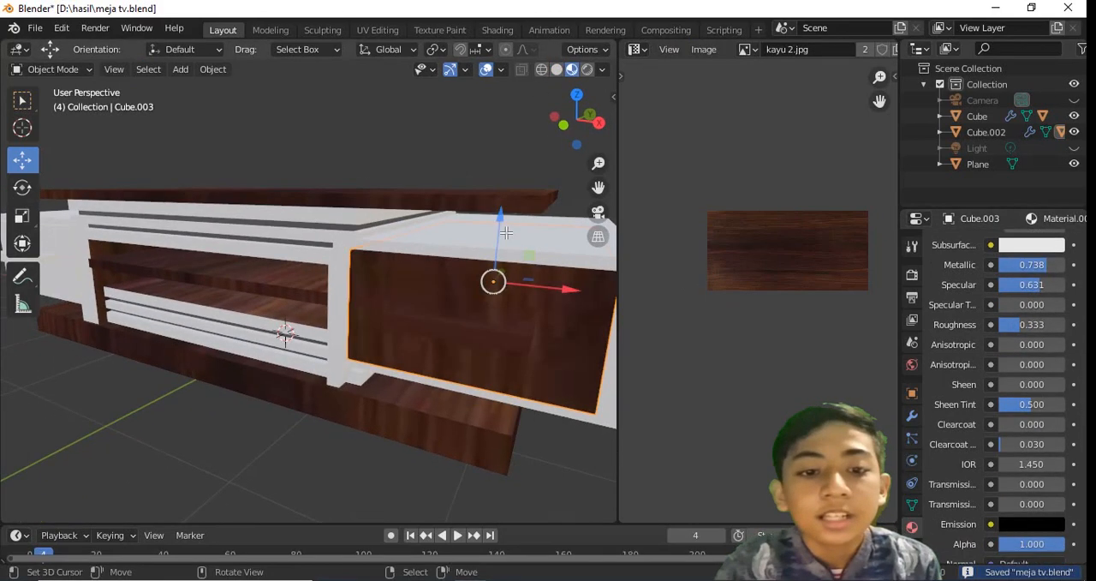
pyautogui.press('Tab')
pyautogui.scroll(10, 1039, 314)
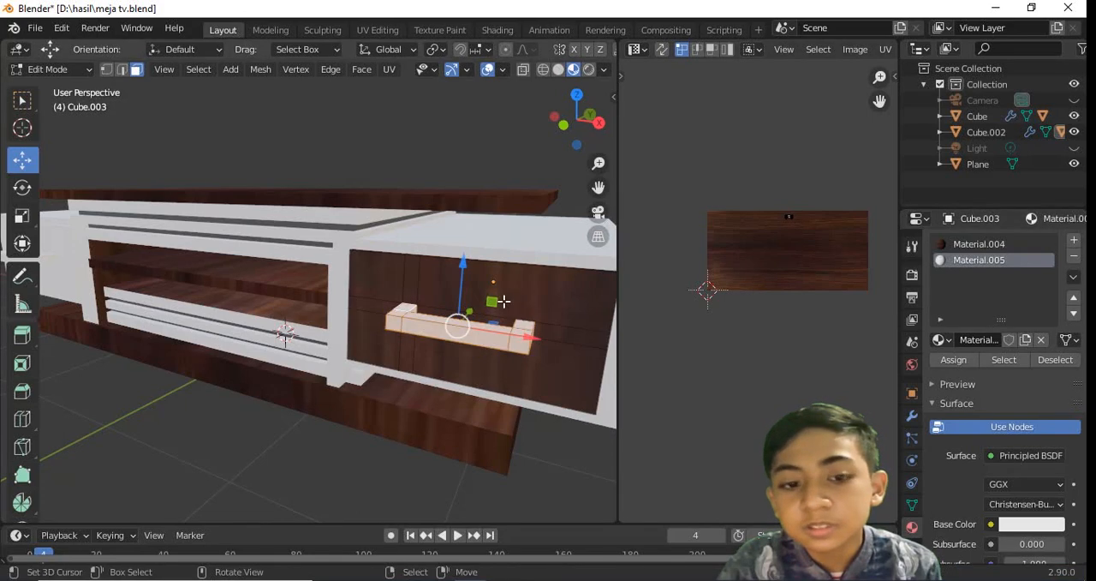
pyautogui.moveTo(504, 301); pyautogui.dragTo(548, 296, button='middle')
pyautogui.press('Tab')
pyautogui.hotkey('ctrl', 's')
pyautogui.press('Tab')
# Set Material.005's Metallic to 0.857 and darken its base color to a light grey
pyautogui.scroll(-10, 1016, 351)
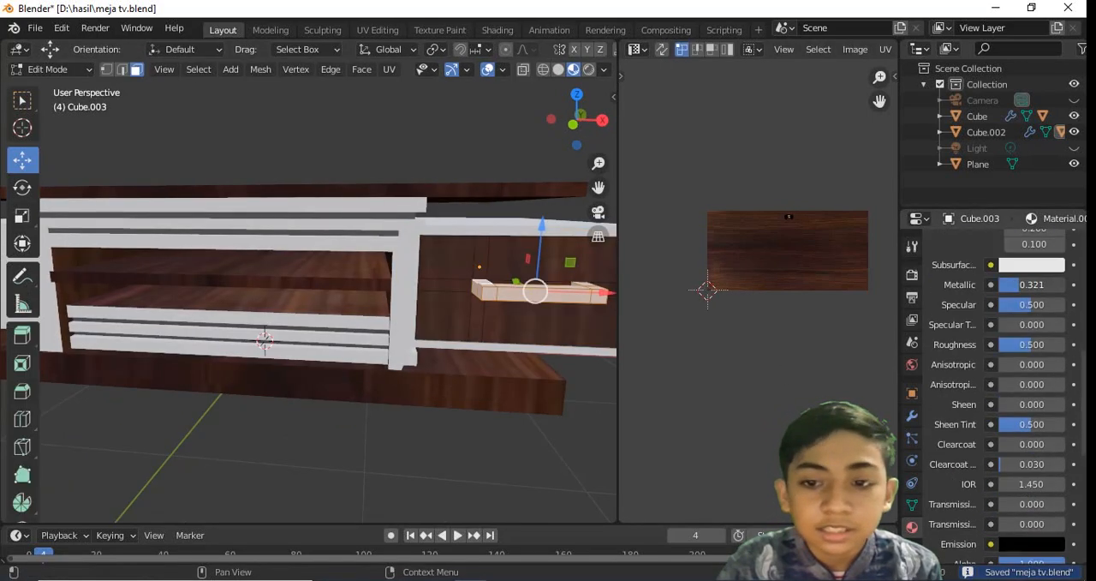
pyautogui.scroll(10, 1002, 257)
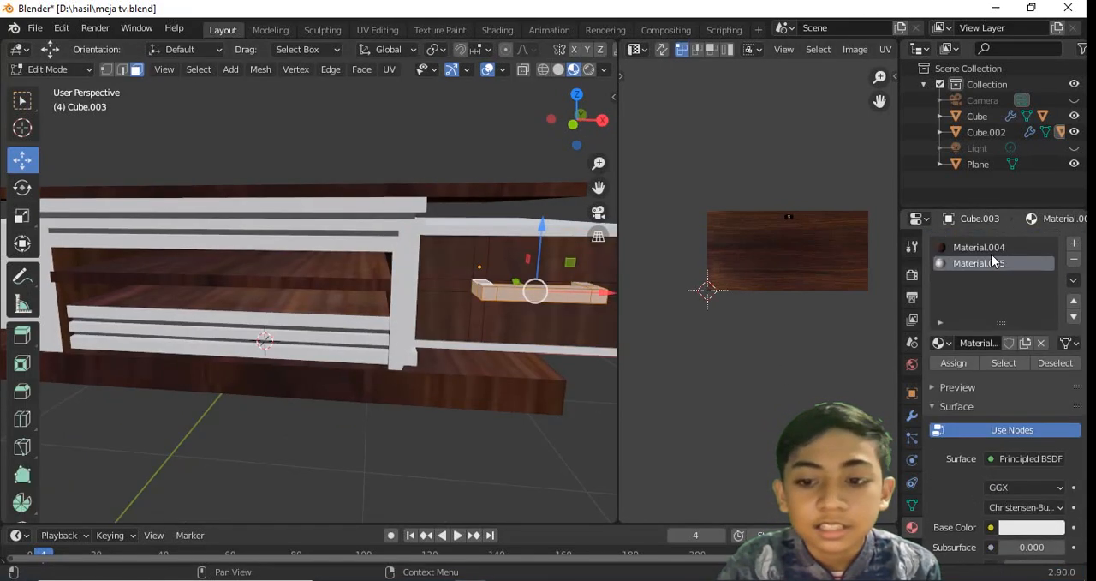
pyautogui.scroll(-10, 1007, 317)
pyautogui.scroll(10, 1007, 316)
pyautogui.scroll(-5, 1007, 360)
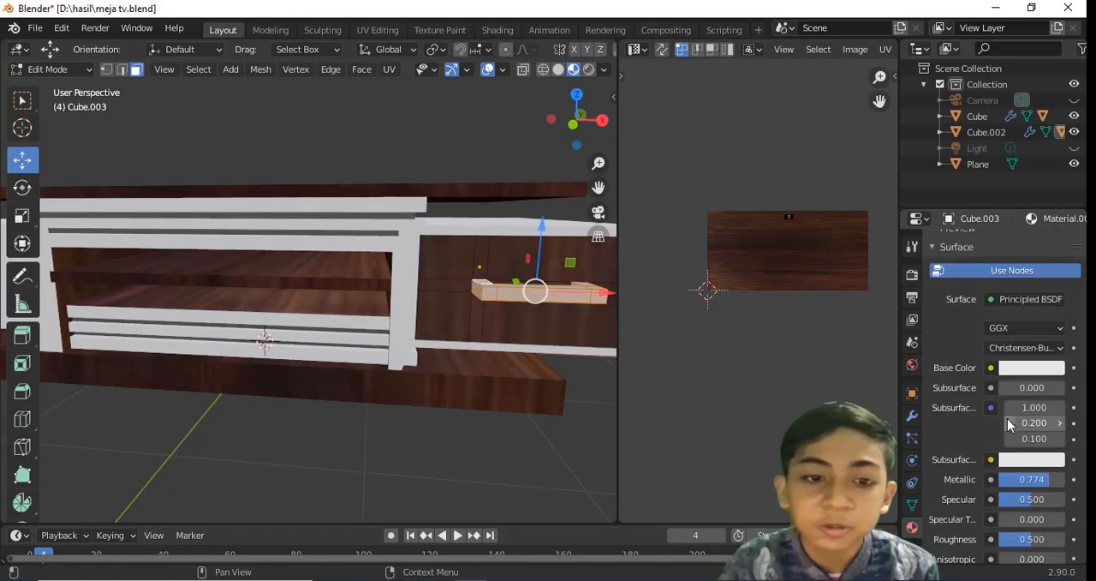
pyautogui.click(1043, 309)
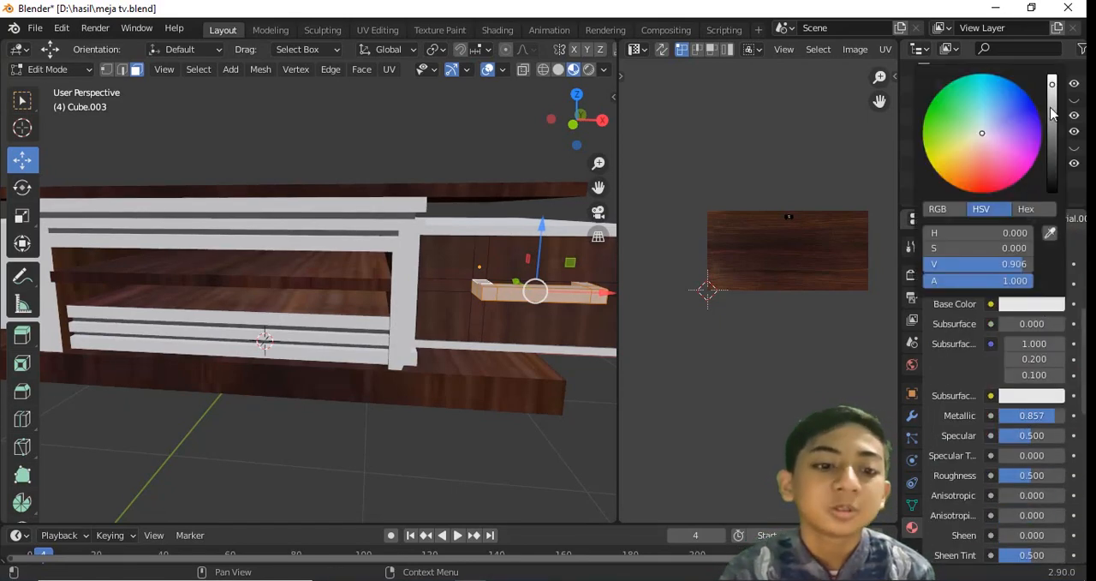
pyautogui.click(1052, 108)
# Examine the right drawer's handle and the whole table from several angles, and save
pyautogui.moveTo(541, 273); pyautogui.dragTo(393, 285, button='middle')
pyautogui.scroll(-2, 506, 292)
pyautogui.press('Tab')
pyautogui.hotkey('ctrl', 's')
pyautogui.press('Tab')
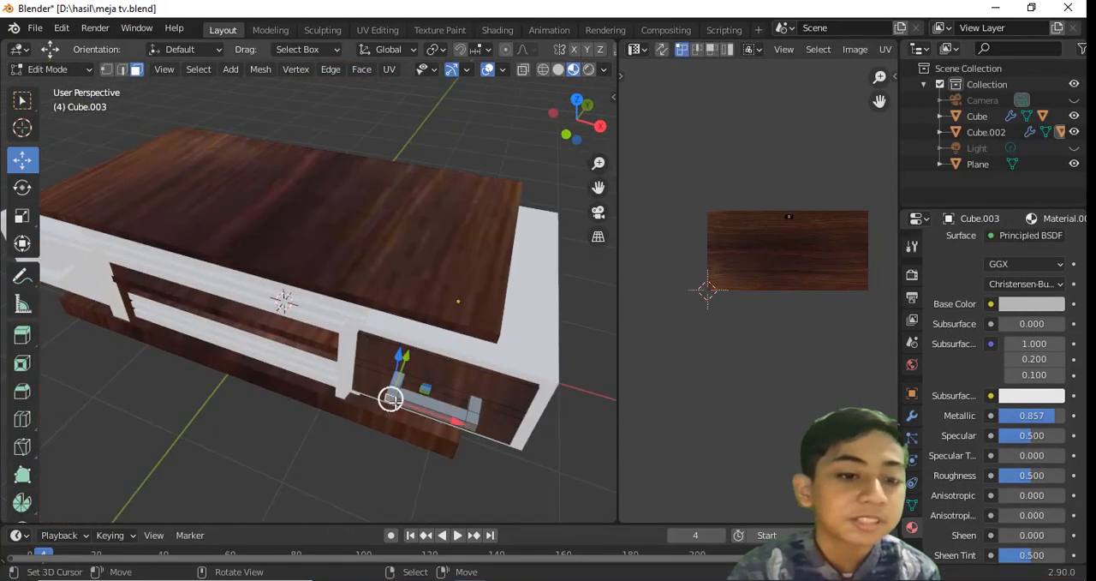
pyautogui.moveTo(458, 403); pyautogui.dragTo(322, 391, button='middle')
pyautogui.moveTo(310, 402); pyautogui.dragTo(321, 397)
pyautogui.press('Tab')
pyautogui.moveTo(322, 397); pyautogui.dragTo(422, 287, button='middle')
pyautogui.hotkey('ctrl', 's')
# Give the right drawer's body the existing Material.003 wood material and save
pyautogui.rightClick(381, 280)
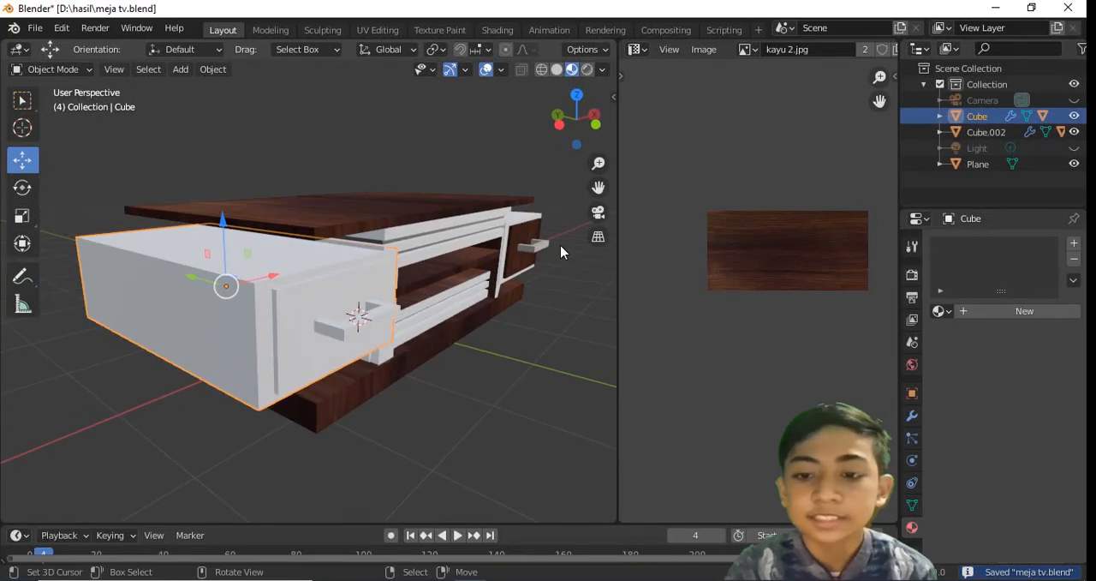
pyautogui.press('Tab')
pyautogui.moveTo(561, 243); pyautogui.dragTo(527, 278, button='middle')
pyautogui.moveTo(431, 249); pyautogui.dragTo(960, 351, button='middle')
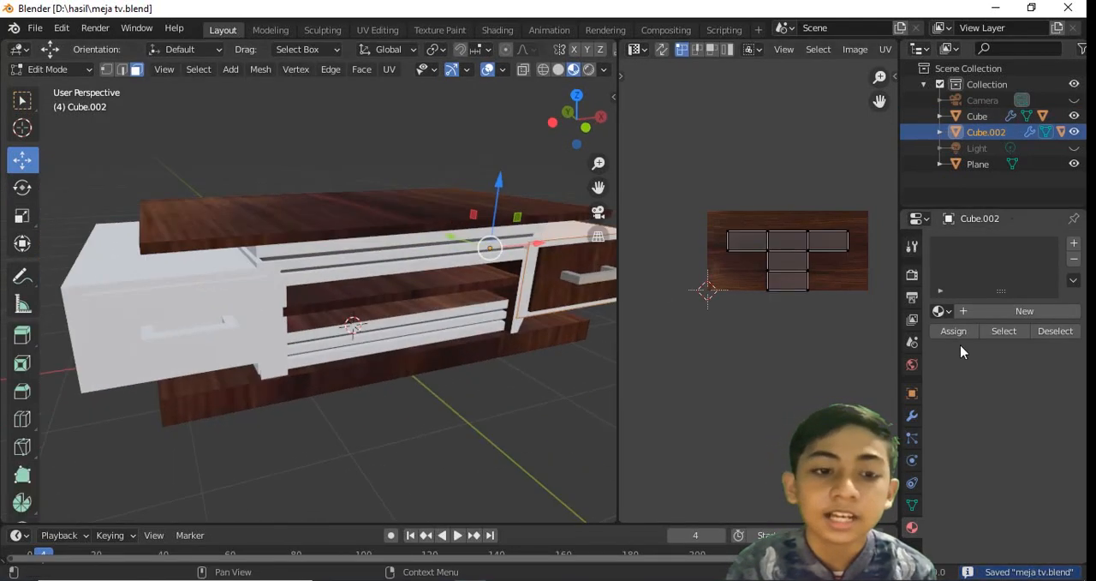
pyautogui.click(942, 312)
pyautogui.click(823, 381)
pyautogui.moveTo(512, 256); pyautogui.dragTo(231, 244, button='middle')
pyautogui.press('Tab')
pyautogui.hotkey('ctrl', 's')
# Delete the untextured left drawer with its front, and select the right drawer together with its front
pyautogui.click(230, 244)
pyautogui.click(939, 311)
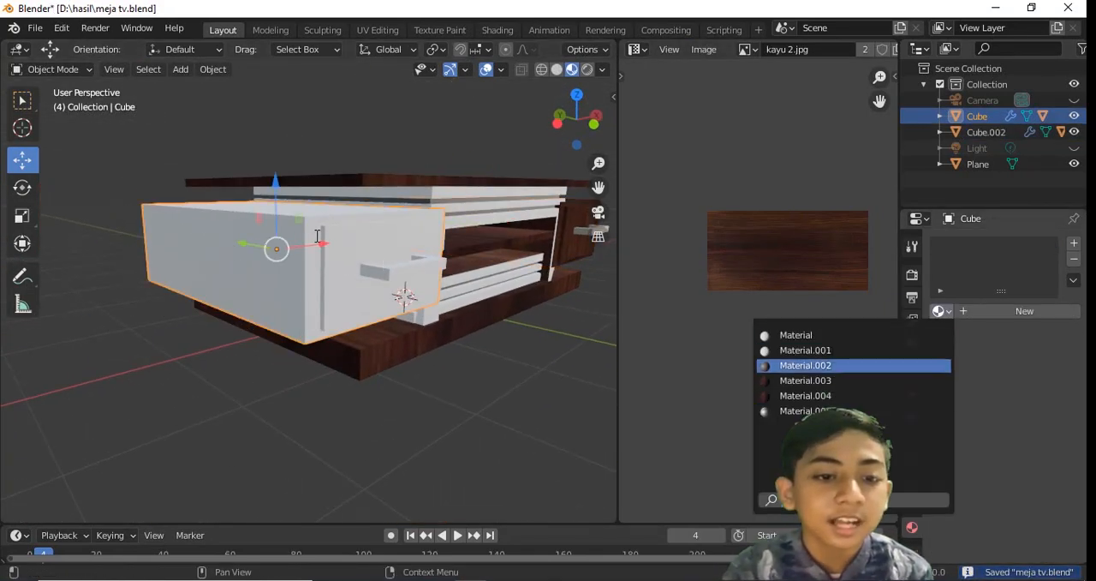
pyautogui.keyDown('shift'); pyautogui.click(378, 254); pyautogui.keyUp('shift')
pyautogui.press('Delete')
pyautogui.click(519, 260)
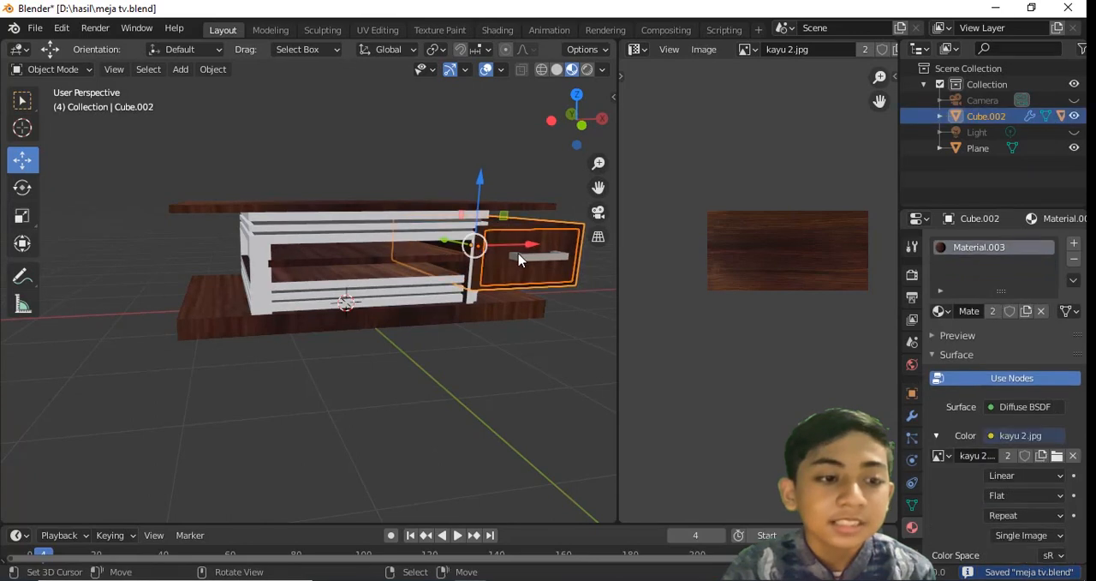
# Duplicate the wood-textured right drawer with its front to the table's left side and align it in the front view
pyautogui.moveTo(518, 244); pyautogui.dragTo(261, 263)
pyautogui.press('KP_1')
pyautogui.scroll(3, 248, 244)
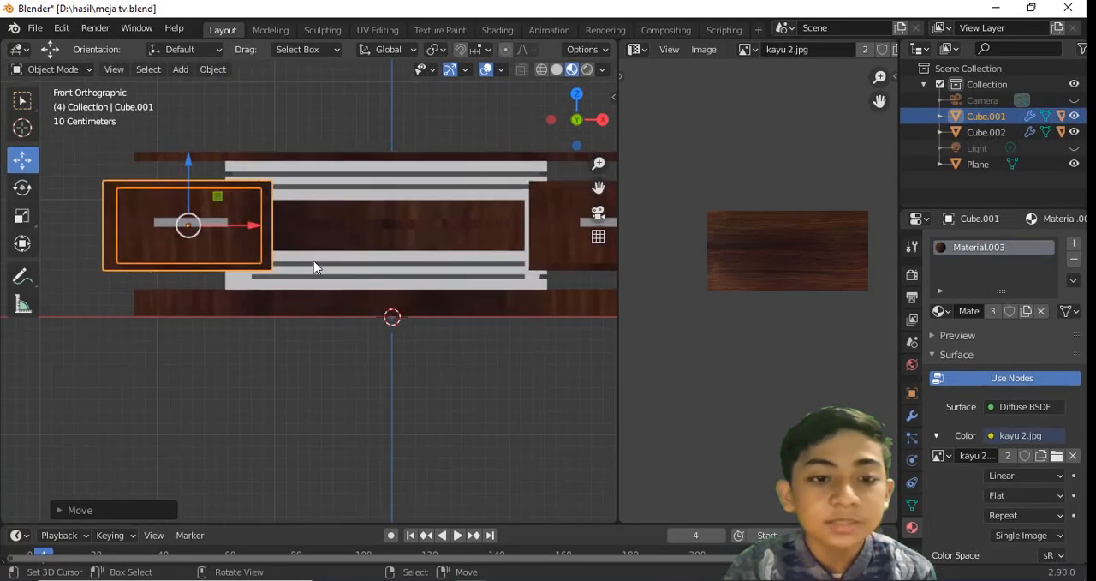
pyautogui.moveTo(241, 225); pyautogui.dragTo(219, 224)
pyautogui.moveTo(163, 196); pyautogui.dragTo(162, 196)
pyautogui.press('Tab')
pyautogui.moveTo(198, 214); pyautogui.dragTo(328, 196, button='middle')
pyautogui.press('Tab')
# Add a plane beneath the table, save, and scale the plane up into a large floor
pyautogui.hotkey('shift', 'a')
pyautogui.click(433, 252)
pyautogui.hotkey('ctrl', 's')
pyautogui.moveTo(435, 261); pyautogui.dragTo(343, 343, button='middle')
pyautogui.press('s')
pyautogui.click(135, 321)
pyautogui.moveTo(135, 320); pyautogui.dragTo(331, 271, button='middle')
# Unhide the camera and light, and lock the camera to the view
pyautogui.press('KP_0')
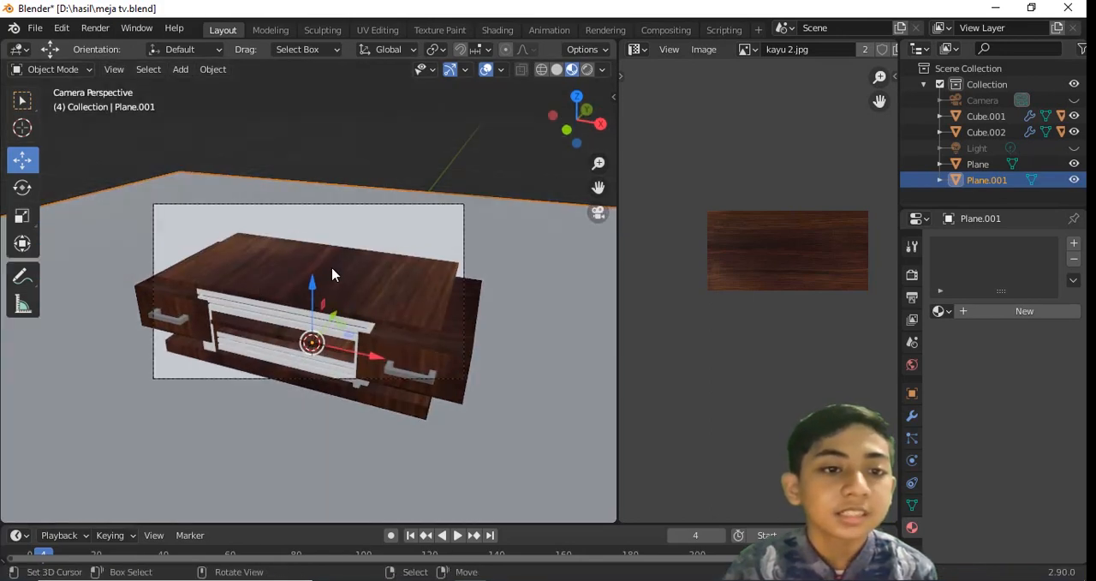
pyautogui.press('super+h')
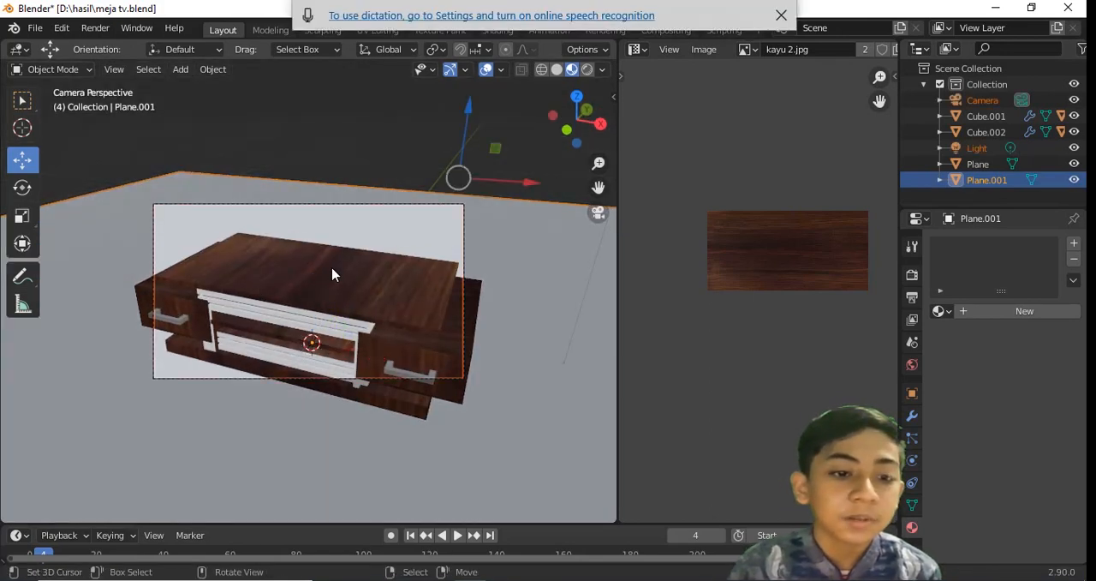
pyautogui.press('n')
pyautogui.click(607, 159)
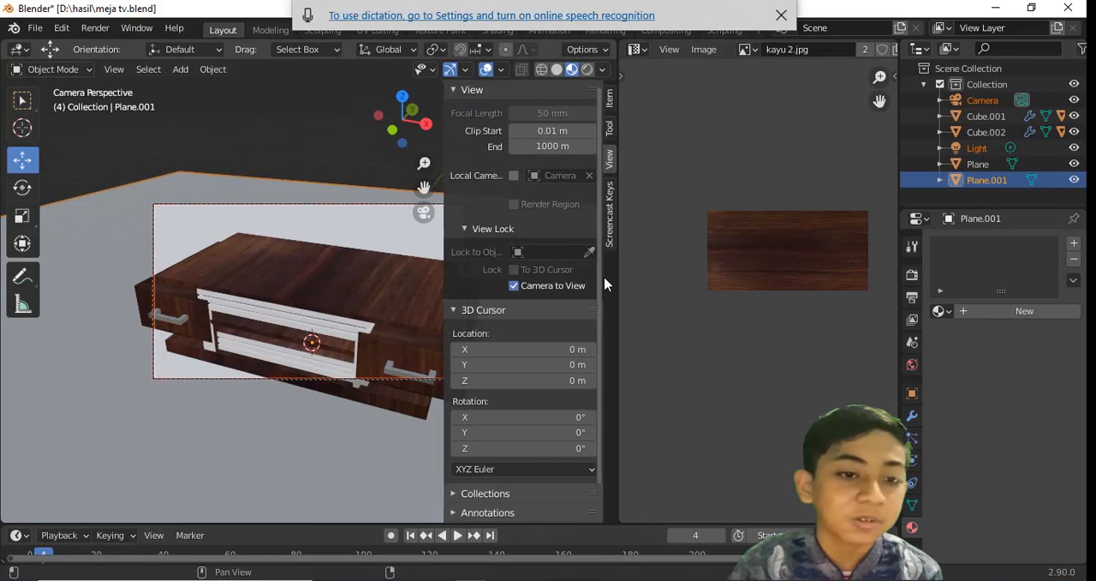
pyautogui.press('n')
# Widen the 3D viewport, reframe the table through the camera, and unlock the camera from the view
pyautogui.moveTo(617, 271); pyautogui.dragTo(792, 277)
pyautogui.scroll(-3, 465, 265)
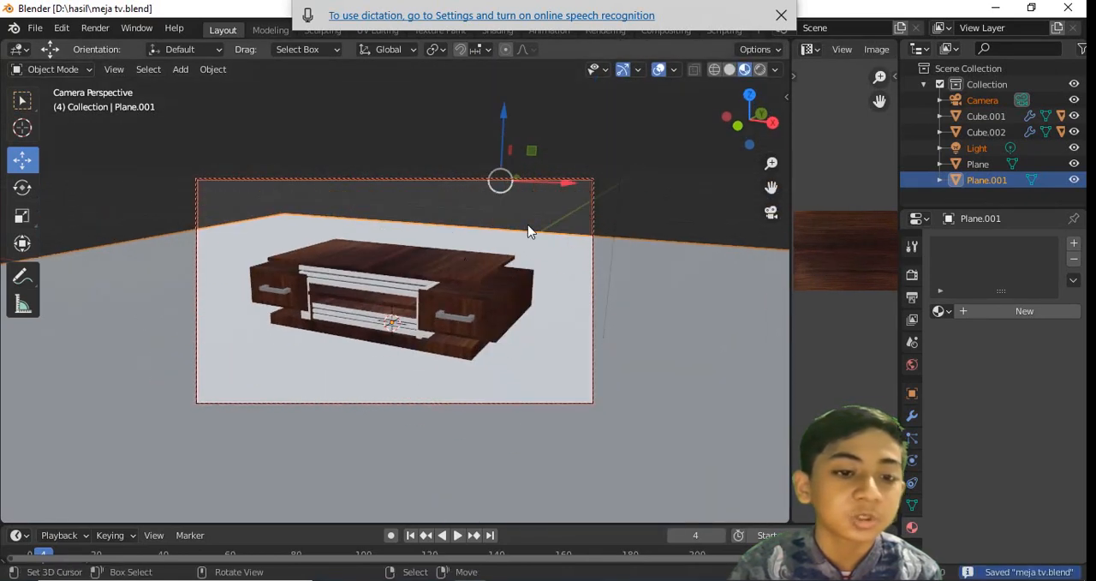
pyautogui.moveTo(529, 231); pyautogui.dragTo(379, 299, button='middle')
pyautogui.press('n')
pyautogui.click(687, 287)
pyautogui.press('n')
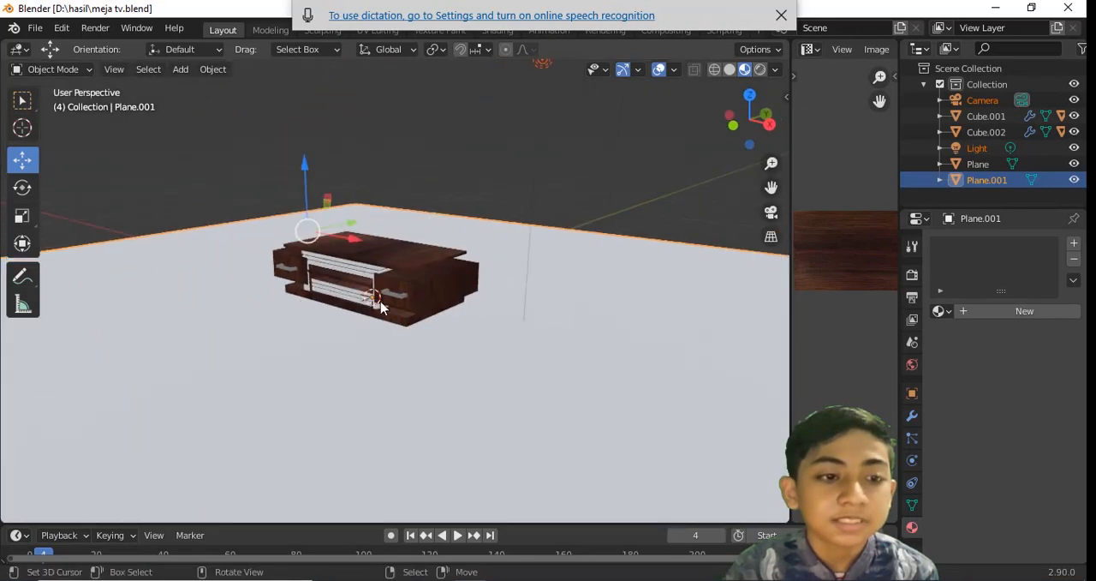
# Select the light, move it high above the centre of the table, and save
pyautogui.scroll(-4, 411, 296)
pyautogui.click(449, 208)
pyautogui.moveTo(449, 208); pyautogui.dragTo(411, 227, button='middle')
pyautogui.hotkey('ctrl', 's')
pyautogui.moveTo(473, 217); pyautogui.dragTo(302, 193)
pyautogui.moveTo(330, 221); pyautogui.dragTo(421, 182, button='middle')
pyautogui.hotkey('ctrl', 's')
pyautogui.press('KP_1')
pyautogui.moveTo(449, 146); pyautogui.dragTo(454, 146)
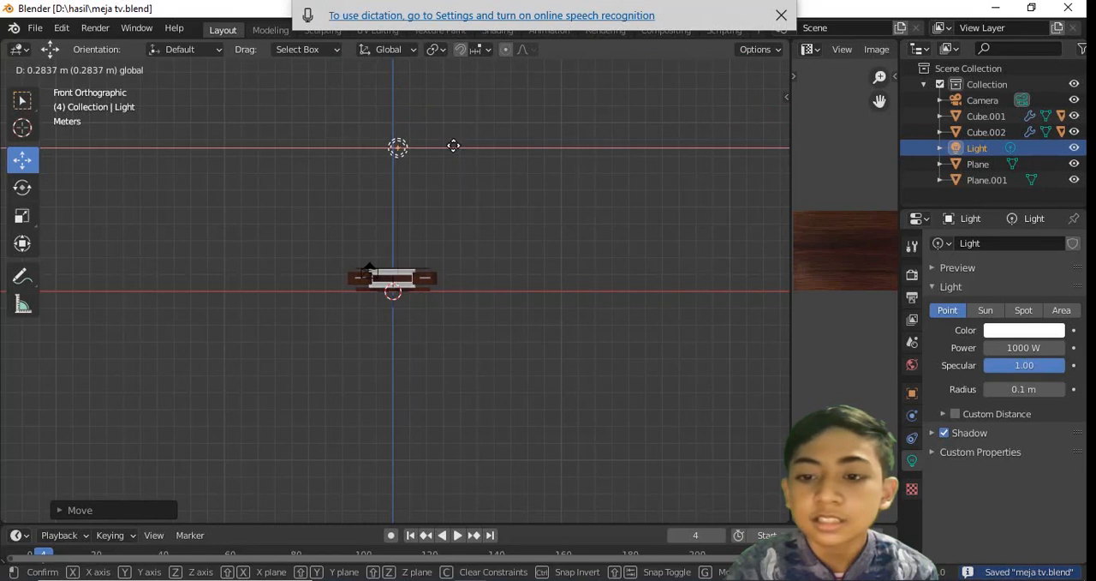
pyautogui.click(454, 146)
pyautogui.moveTo(454, 145); pyautogui.dragTo(584, 258, button='middle')
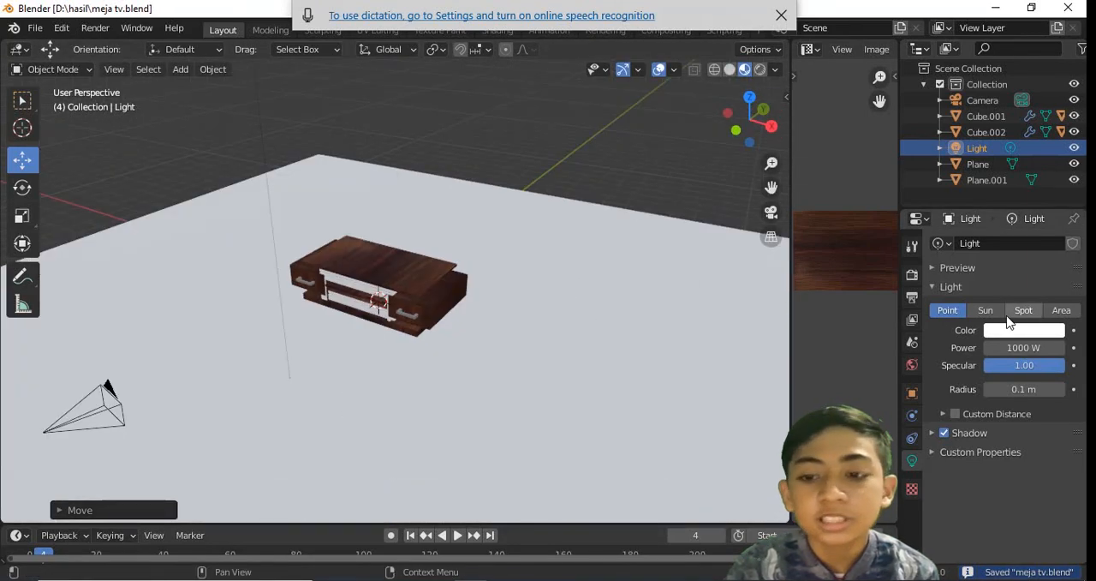
# Change the light to a Spot and position it above the right side of the table
pyautogui.moveTo(528, 306); pyautogui.dragTo(529, 251, button='middle')
pyautogui.click(1023, 312)
pyautogui.moveTo(465, 279); pyautogui.dragTo(460, 269, button='middle')
pyautogui.press('KP_1')
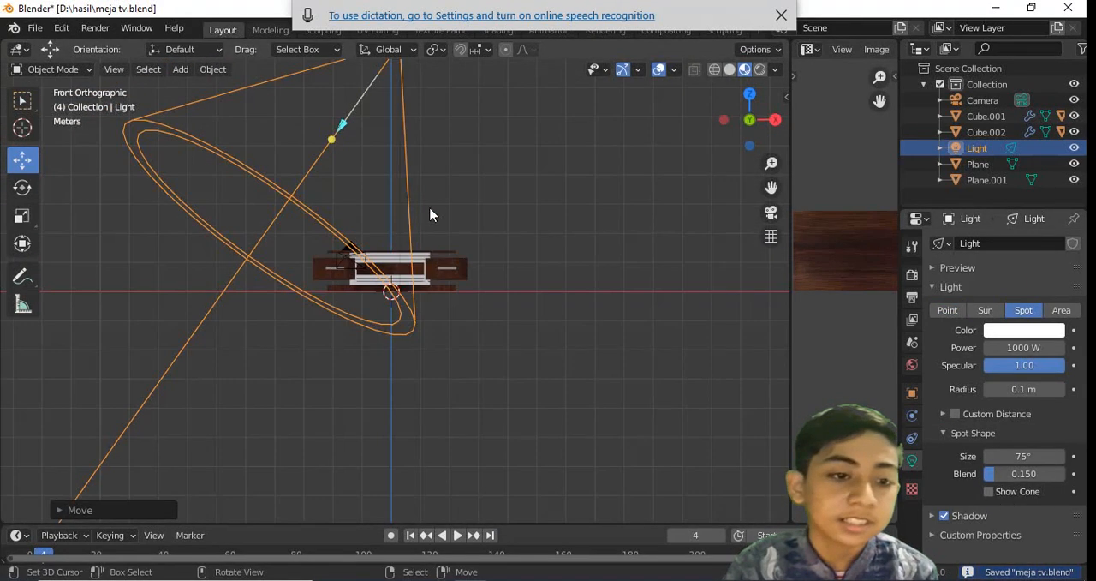
pyautogui.scroll(-3, 432, 211)
pyautogui.moveTo(452, 144); pyautogui.dragTo(525, 252, button='middle')
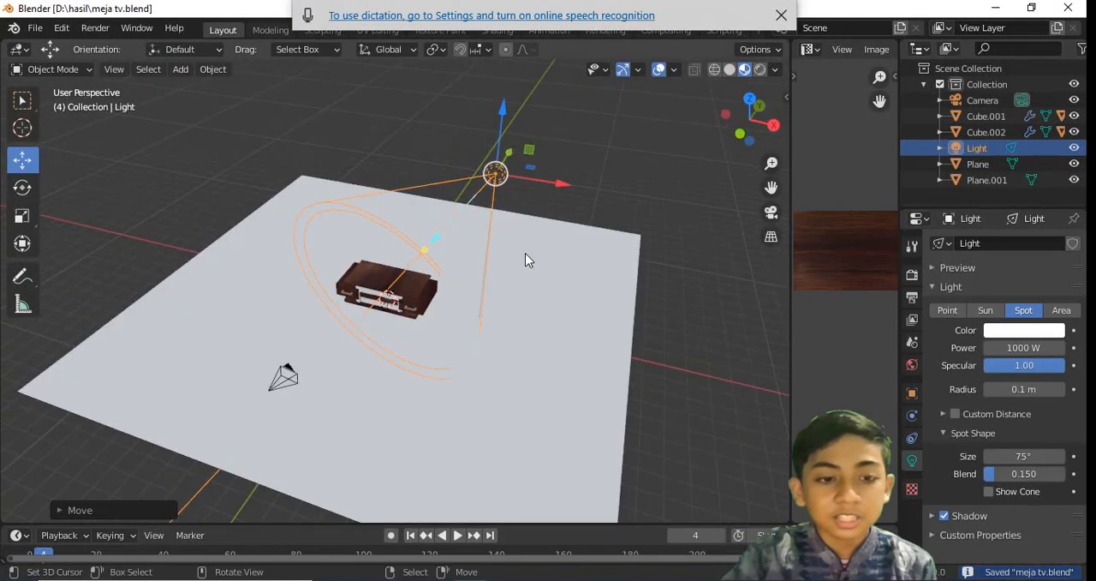
pyautogui.press('KP_7')
pyautogui.moveTo(484, 299); pyautogui.dragTo(424, 301)
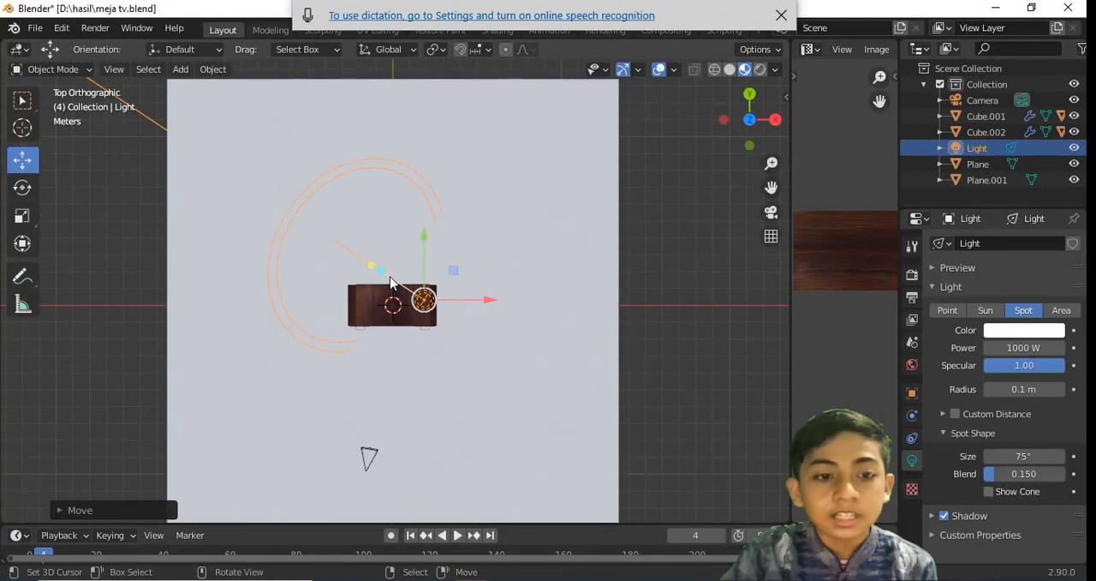
# Move the spot light to the table's right front, widen its cone to 93.6°, and save
pyautogui.moveTo(425, 265); pyautogui.dragTo(425, 304)
pyautogui.moveTo(476, 340); pyautogui.dragTo(509, 340)
pyautogui.moveTo(506, 322); pyautogui.dragTo(530, 148, button='middle')
pyautogui.hotkey('ctrl', 's')
# Show the camera view in rendered shading and set the render engine to Cycles
pyautogui.press('KP_0')
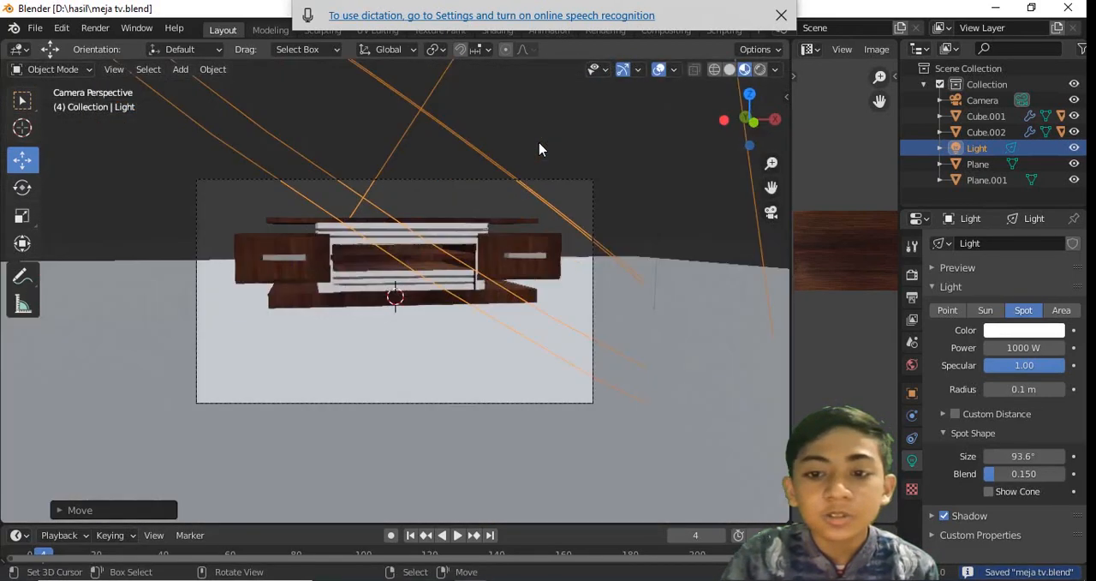
pyautogui.click(760, 70)
pyautogui.click(781, 17)
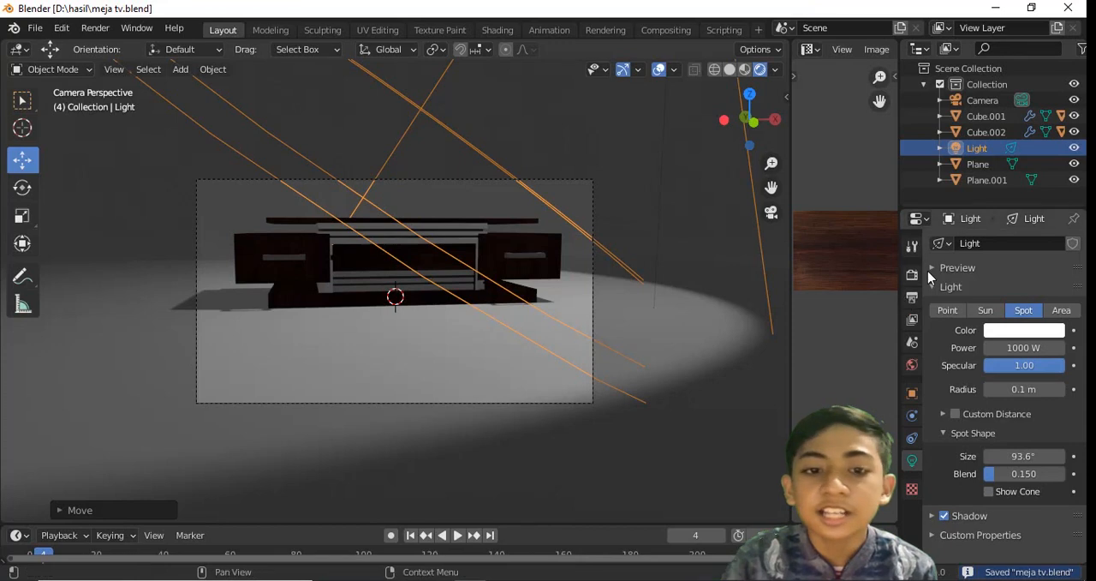
pyautogui.click(912, 274)
pyautogui.click(1007, 244)
# Join the image editor area into the 3D viewport and save
pyautogui.rightClick(790, 304)
pyautogui.click(765, 343)
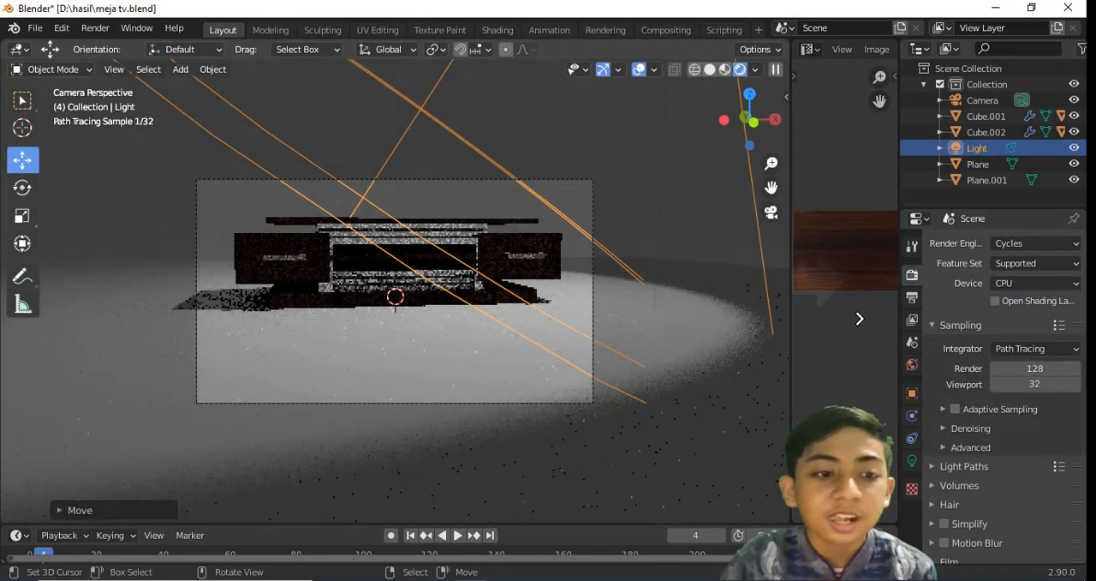
pyautogui.click(860, 317)
pyautogui.hotkey('ctrl', 's')
pyautogui.scroll(2, 705, 297)
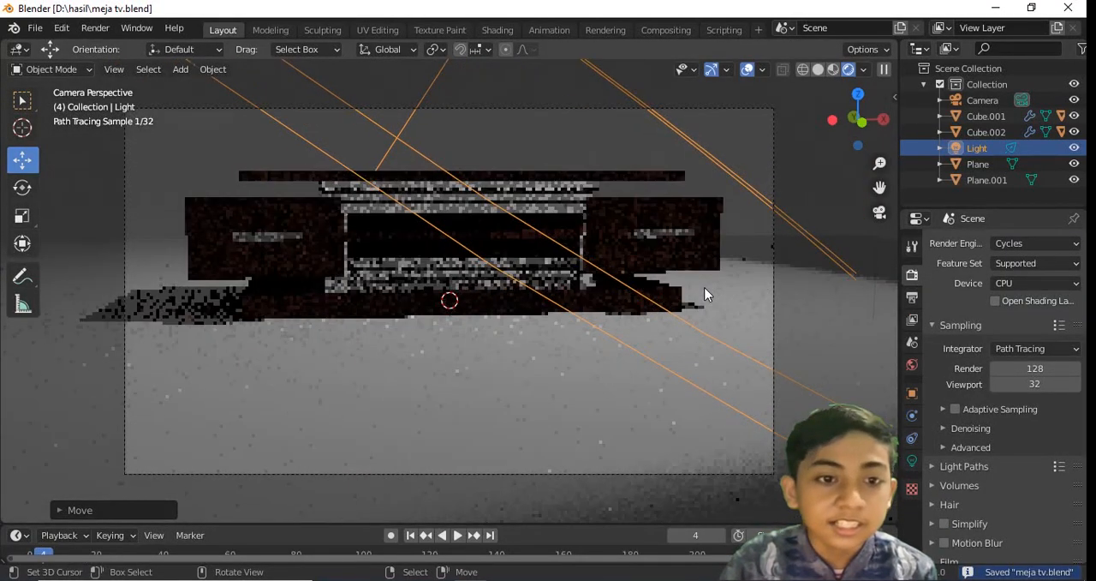
pyautogui.hotkey('alt', 'a')
pyautogui.hotkey('ctrl', 's')
# Return to material preview shading, set the spot light's power to 2500 W, and save
pyautogui.click(833, 71)
pyautogui.moveTo(778, 197); pyautogui.dragTo(676, 225, button='middle')
pyautogui.scroll(-5, 651, 218)
pyautogui.rightClick(490, 129)
pyautogui.click(912, 460)
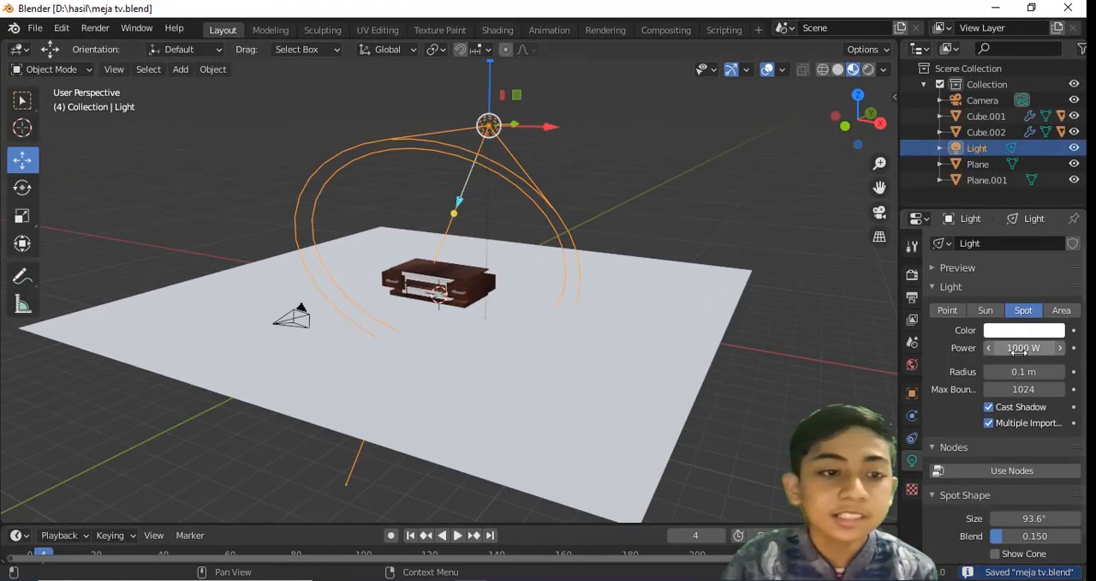
pyautogui.hotkey('ctrl', 's')
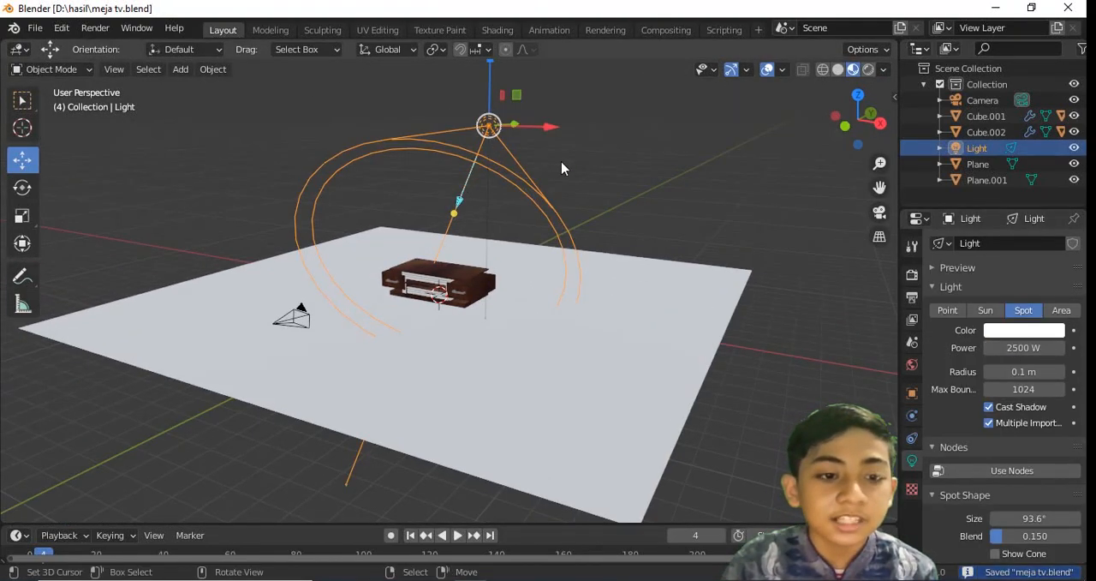
# Duplicate the spot light, place the copy in front of the table, rotate it toward the table, and save
pyautogui.hotkey('shift', 'd')
pyautogui.click(430, 158)
pyautogui.moveTo(430, 158); pyautogui.dragTo(458, 173, button='middle')
pyautogui.moveTo(408, 120); pyautogui.dragTo(407, 91)
pyautogui.moveTo(395, 170); pyautogui.dragTo(360, 198, button='middle')
pyautogui.press('KP_7')
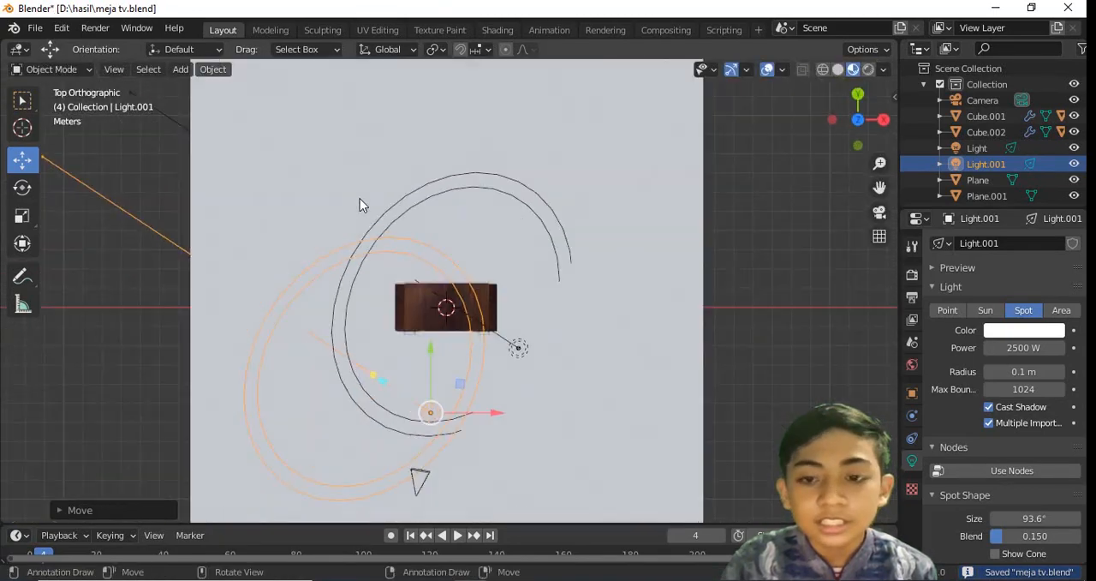
pyautogui.moveTo(489, 412); pyautogui.dragTo(531, 413)
pyautogui.hotkey('ctrl', 's')
pyautogui.press('r')
pyautogui.click(1043, 287)
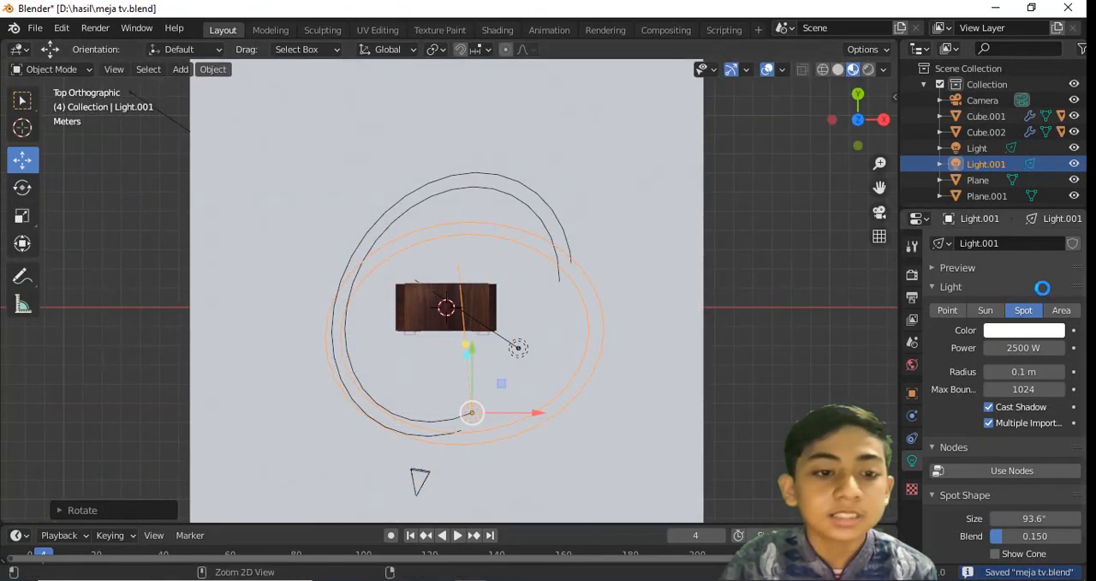
# Change the duplicated light to a Point light, move it high above the table, and save
pyautogui.click(958, 314)
pyautogui.moveTo(502, 382); pyautogui.dragTo(477, 339, button='middle')
pyautogui.moveTo(459, 315); pyautogui.dragTo(470, 231)
pyautogui.moveTo(508, 285); pyautogui.dragTo(485, 282)
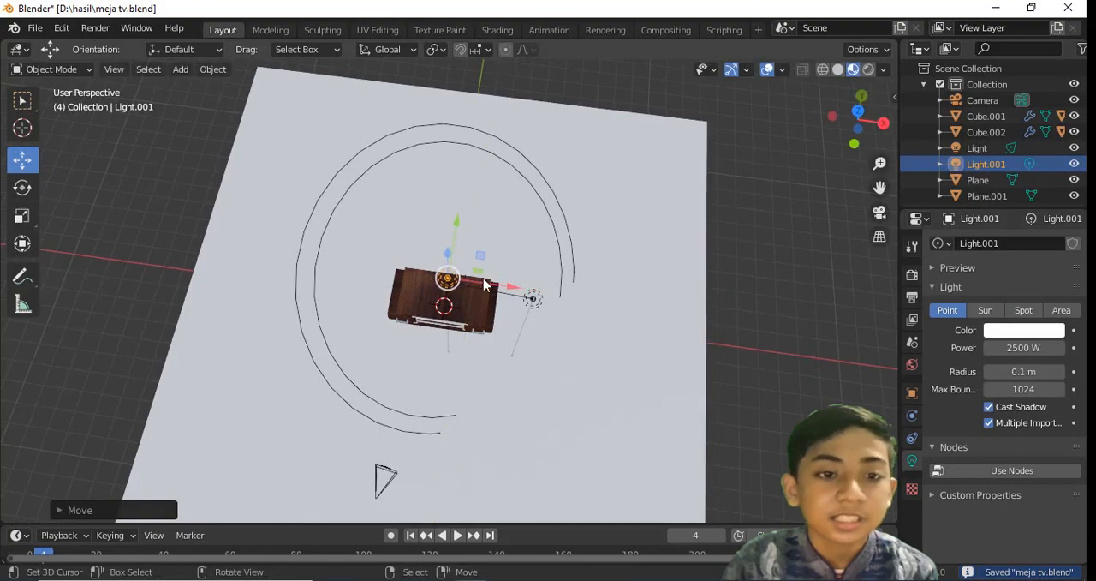
pyautogui.moveTo(452, 239); pyautogui.dragTo(455, 219)
pyautogui.click(455, 219)
pyautogui.press('KP_1')
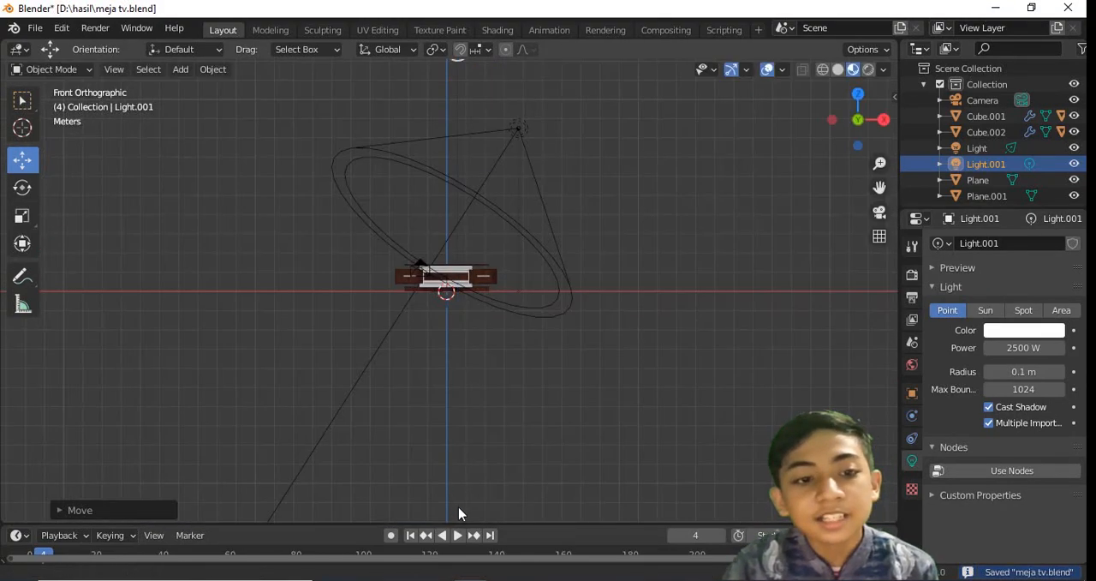
pyautogui.hotkey('ctrl', 's')
# Show the camera view in rendered shading and lock the camera to the view
pyautogui.press('KP_0')
pyautogui.click(868, 69)
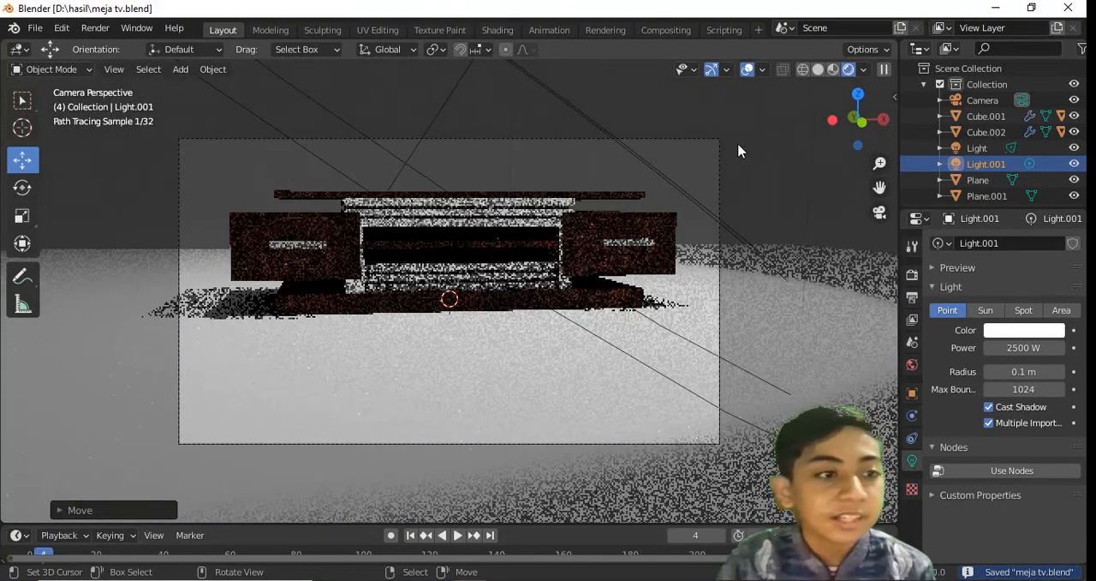
pyautogui.click(740, 150)
pyautogui.press('n')
pyautogui.click(792, 286)
pyautogui.press('n')
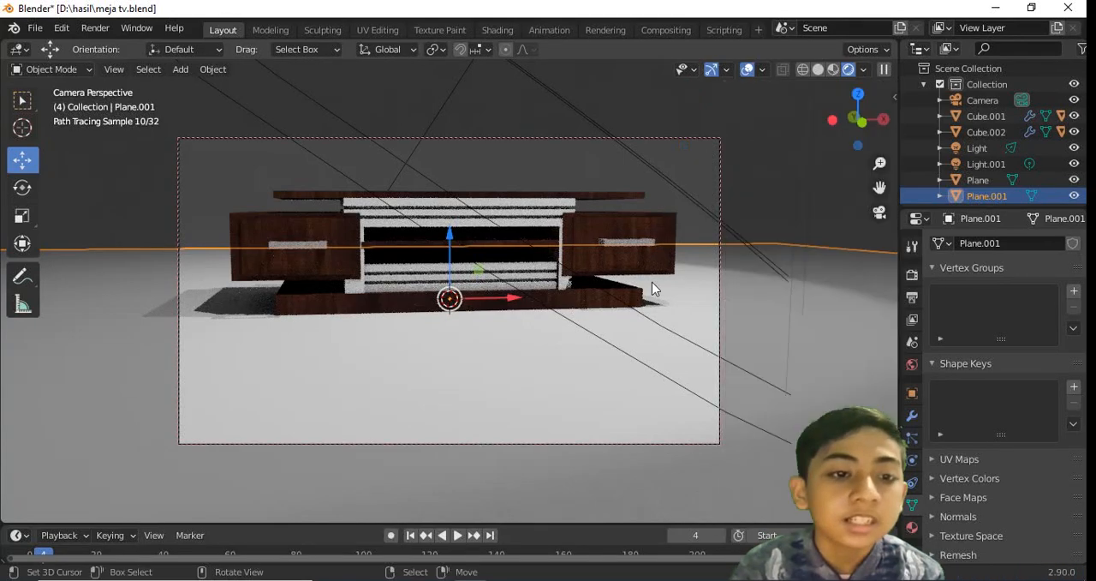
# Frame the table in the camera from a raised front-right angle, unlock the camera from the view, and save
pyautogui.moveTo(651, 287); pyautogui.dragTo(567, 318, button='middle')
pyautogui.scroll(1, 567, 306)
pyautogui.scroll(-1, 568, 307)
pyautogui.scroll(1, 565, 319)
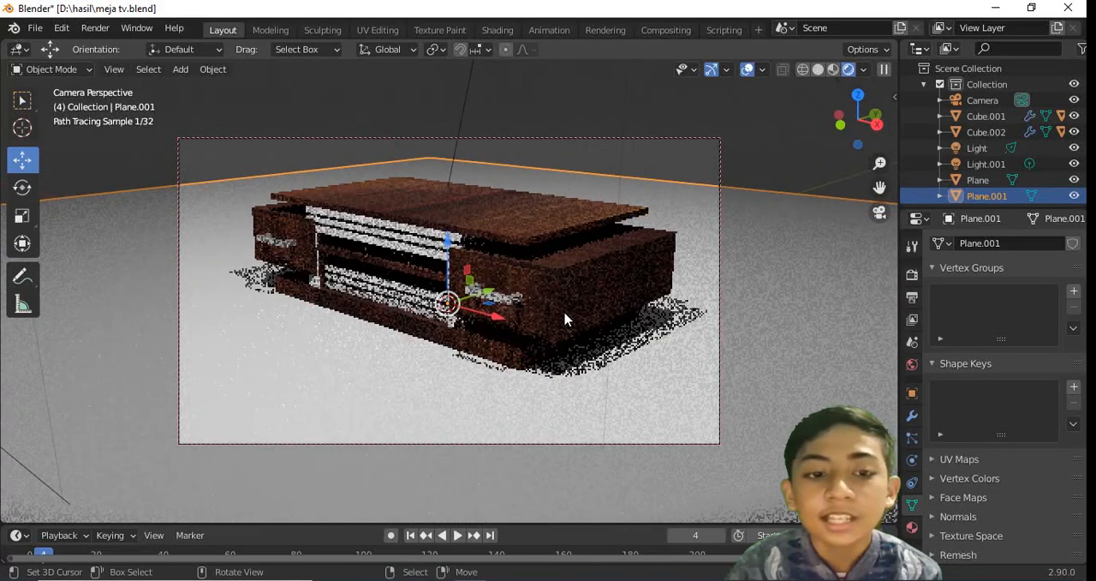
pyautogui.press('n')
pyautogui.click(794, 286)
pyautogui.press('n')
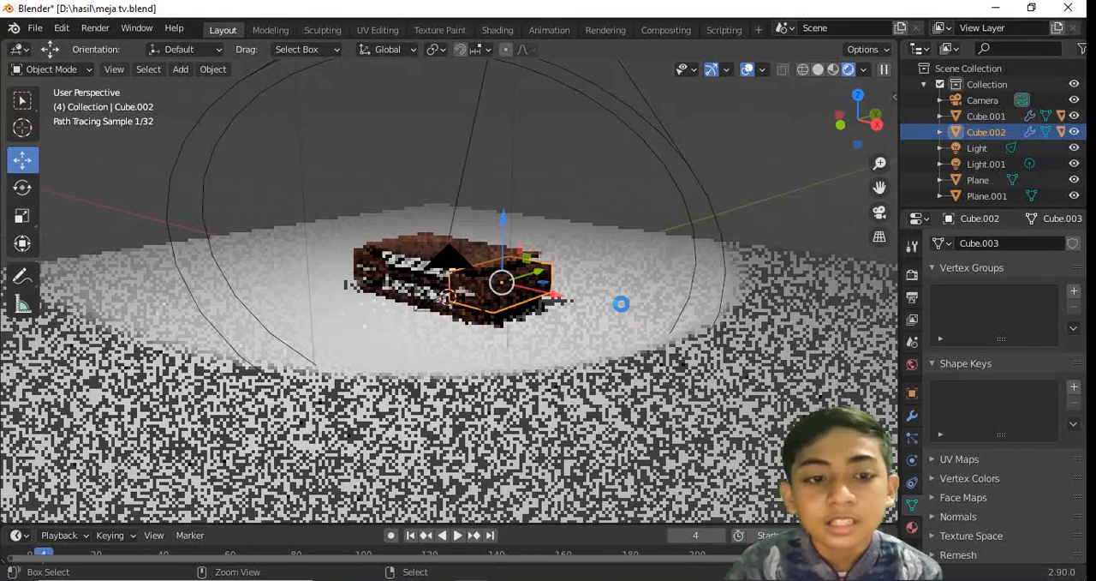
pyautogui.hotkey('ctrl', 's')
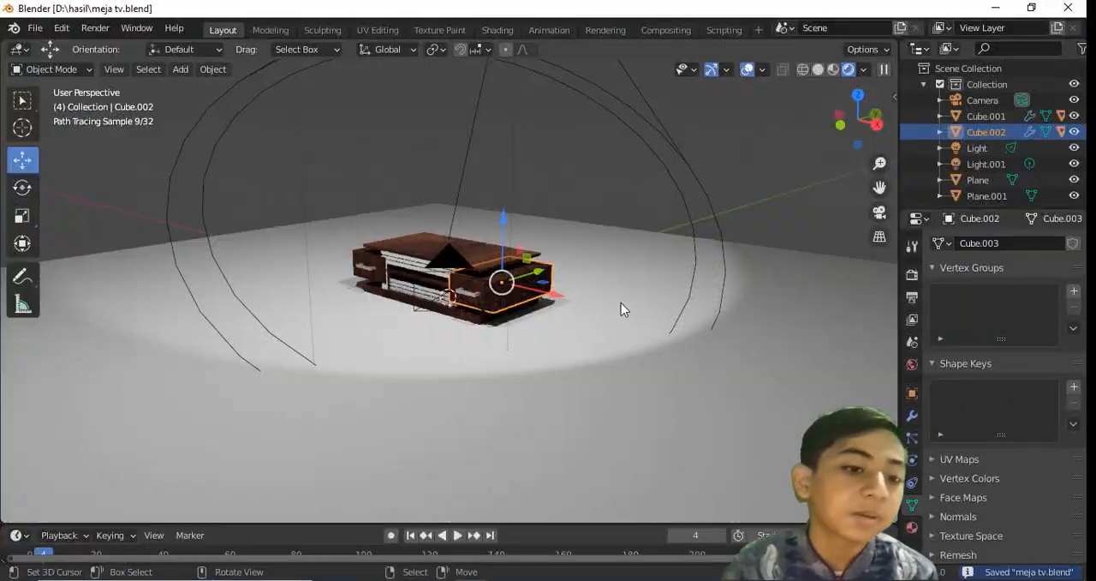
# Move the floor plane along Y until its rear edge lies just behind the table, and save
pyautogui.moveTo(621, 302); pyautogui.dragTo(560, 366, button='middle')
pyautogui.click(528, 282)
pyautogui.press('g')
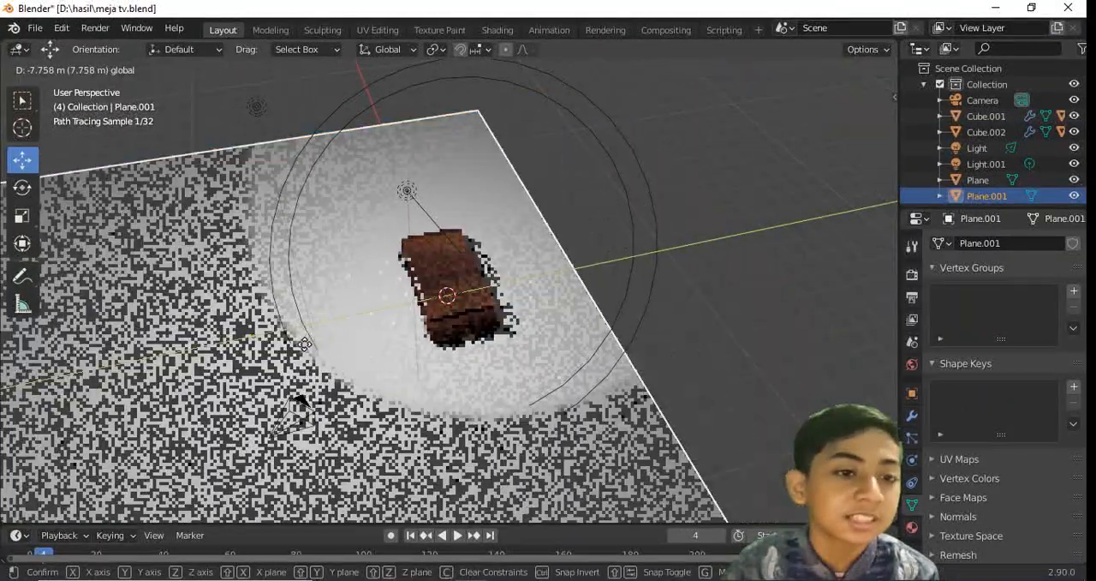
pyautogui.moveTo(305, 344); pyautogui.dragTo(243, 343)
pyautogui.hotkey('ctrl', 's')
# Extrude the floor plane's rear edge upward into a back wall and save
pyautogui.moveTo(475, 386); pyautogui.dragTo(461, 220, button='middle')
pyautogui.press('Tab')
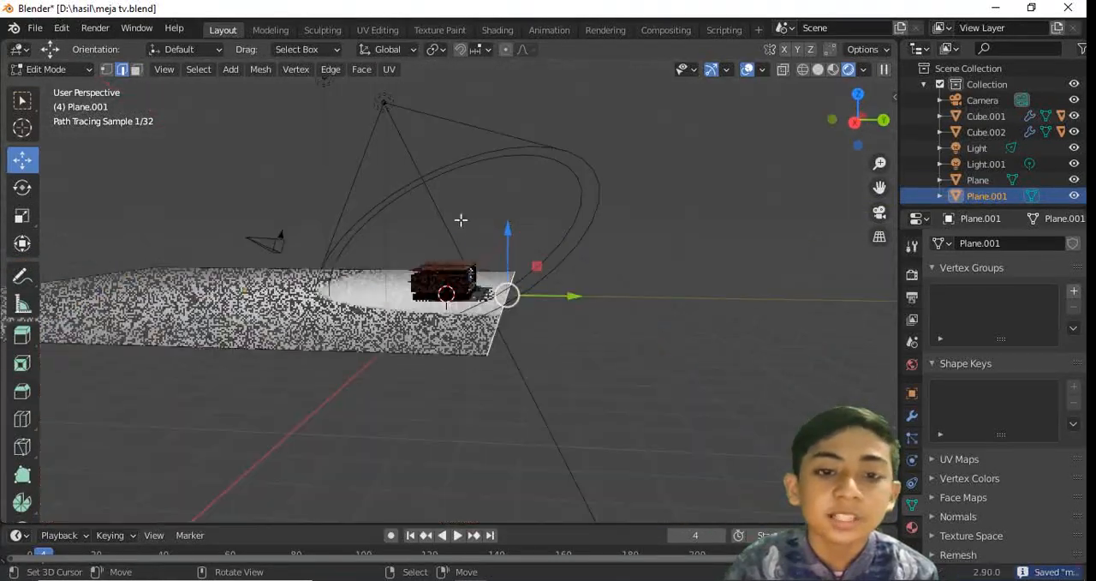
pyautogui.press('e')
pyautogui.click(518, 128)
pyautogui.press('KP_0')
pyautogui.hotkey('ctrl', 's')
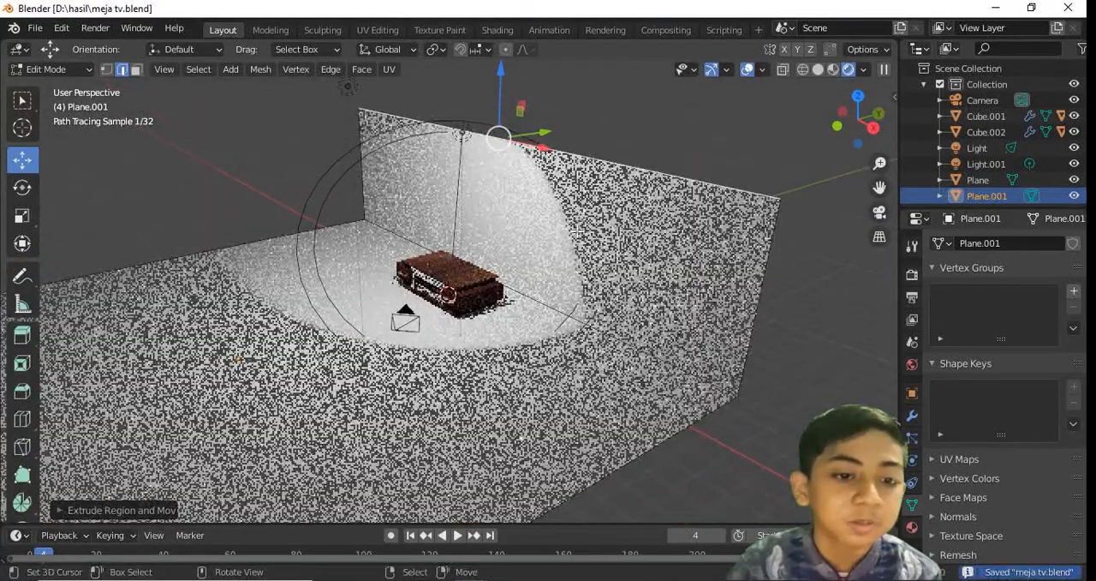
pyautogui.hotkey('ctrl', 's')
pyautogui.press('Tab')
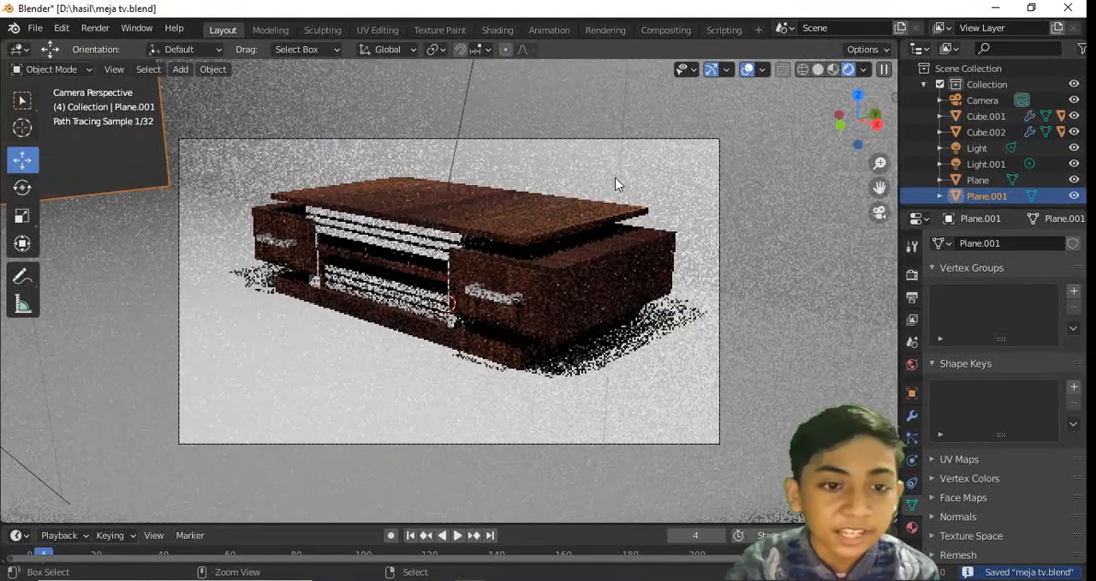
# Switch to material preview shading and select the plane's floor face in face select mode, saving the file
pyautogui.moveTo(582, 171)
pyautogui.mouseDown(button='middle')
pyautogui.moveTo(368, 293)
pyautogui.moveTo(476, 246)
pyautogui.mouseUp(button='middle')
pyautogui.scroll(-4, 365, 295)
pyautogui.press('Tab')
pyautogui.scroll(-2, 480, 242)
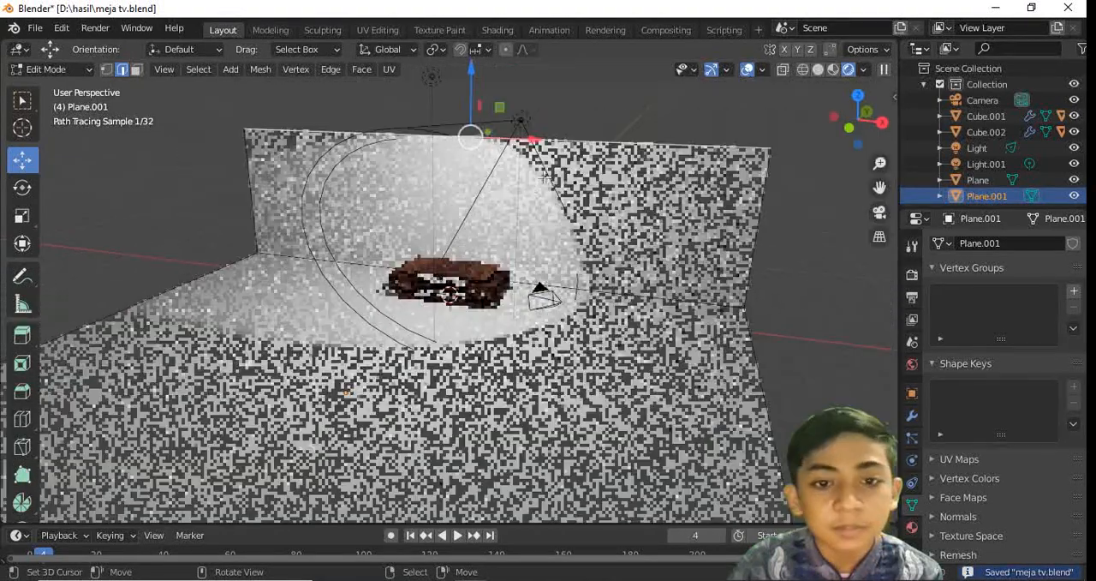
pyautogui.click(818, 69)
pyautogui.moveTo(818, 73); pyautogui.dragTo(126, 79, button='middle')
pyautogui.hotkey('ctrl', 's')
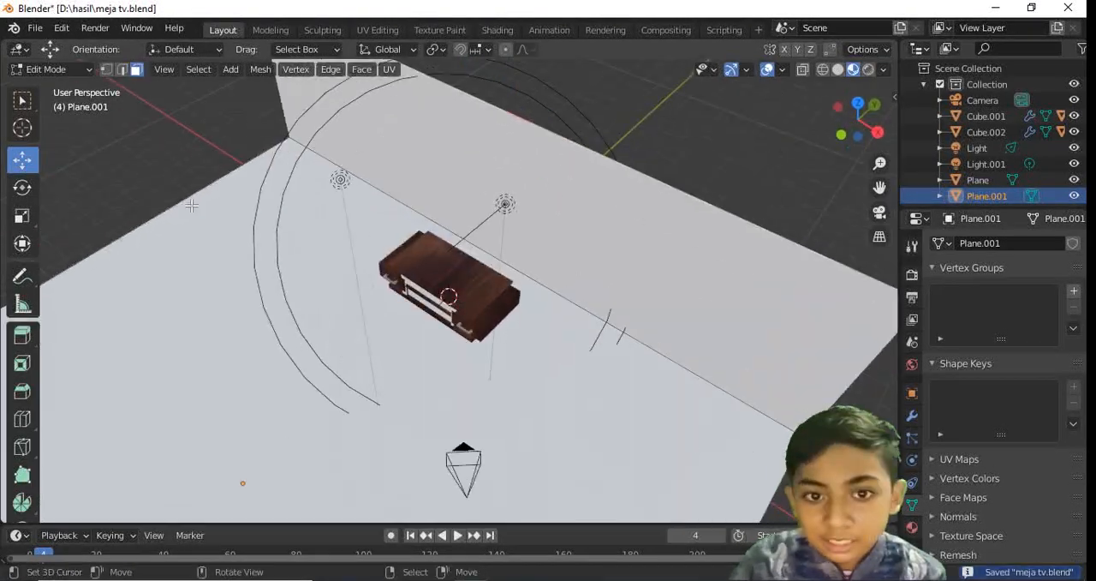
pyautogui.moveTo(192, 206); pyautogui.dragTo(540, 367, button='middle')
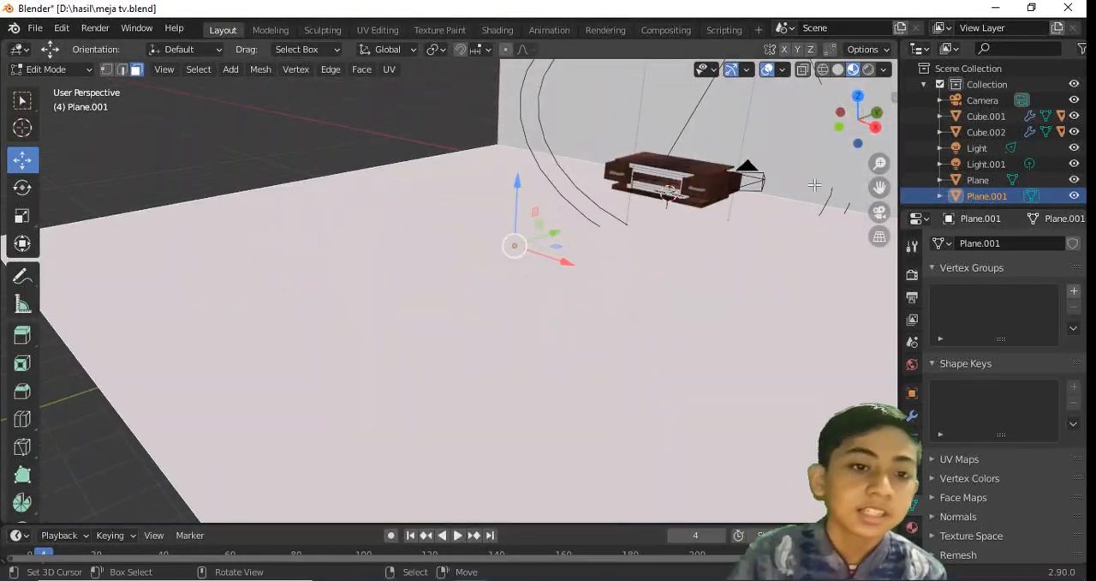
# Split the 3D viewport to add a UV Editor, load the white square-tile image into it, and save
pyautogui.moveTo(872, 47); pyautogui.dragTo(656, 53)
pyautogui.click(668, 49)
pyautogui.click(196, 129)
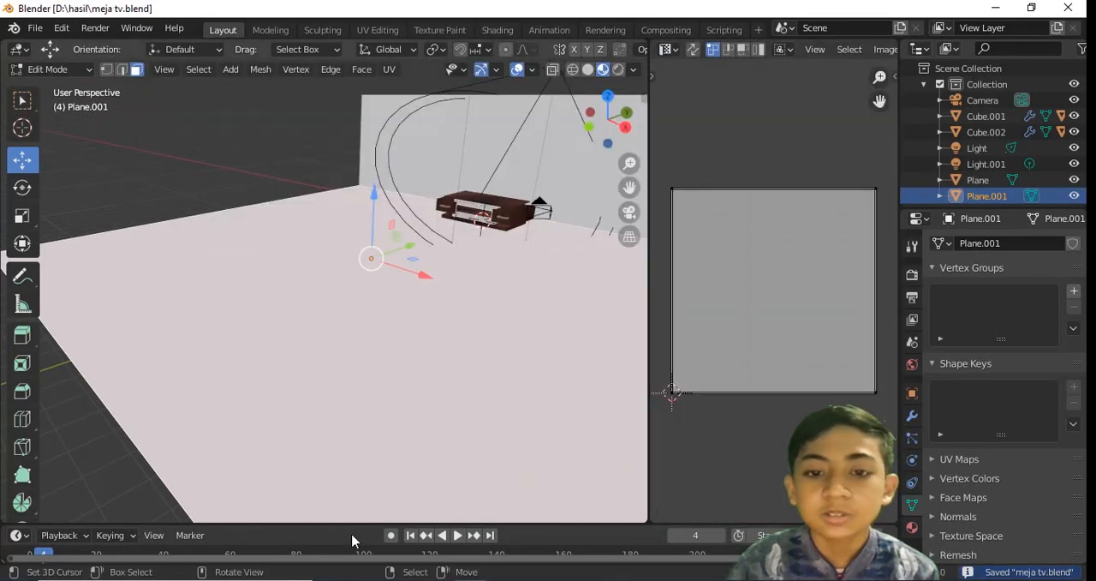
pyautogui.hotkey('alt', 'Tab')
pyautogui.moveTo(454, 192); pyautogui.dragTo(818, 292)
pyautogui.moveTo(539, 311); pyautogui.dragTo(516, 360, button='middle')
pyautogui.hotkey('ctrl', 's')
# Create a new material in the plane's first material slot
pyautogui.click(912, 527)
pyautogui.click(964, 318)
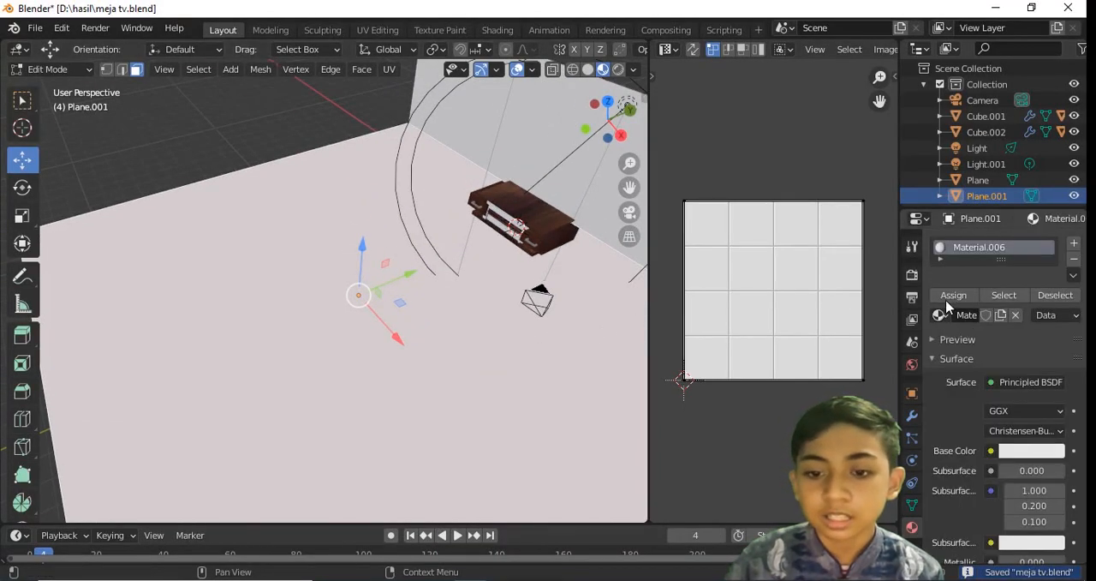
pyautogui.click(940, 316)
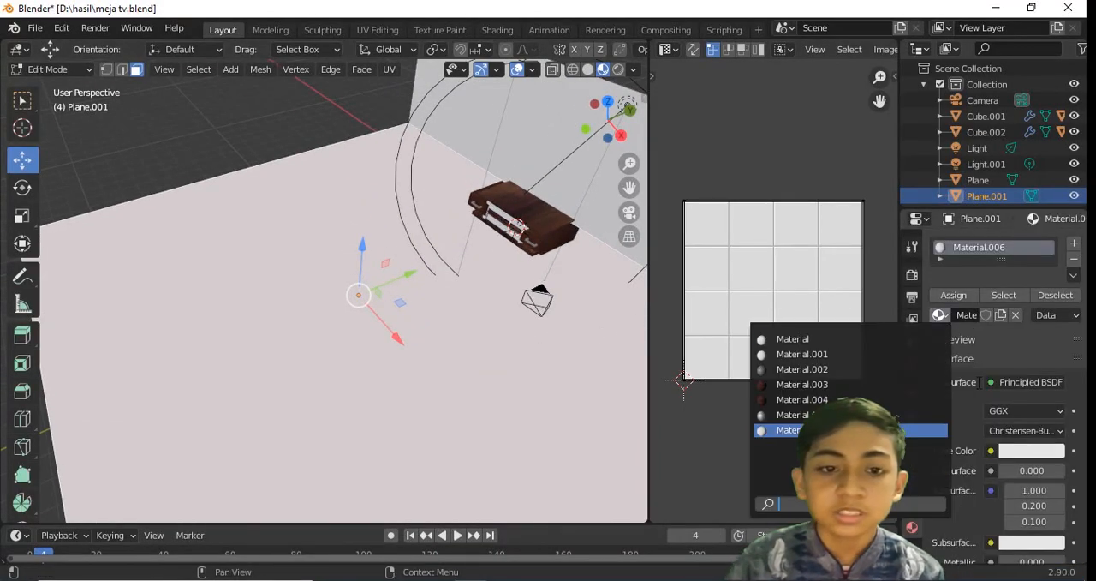
# Add a second slot with a new material using keramik.png as its base color texture, assign it to the floor face and save
pyautogui.click(1073, 244)
pyautogui.click(971, 349)
pyautogui.scroll(-3, 990, 387)
pyautogui.click(991, 392)
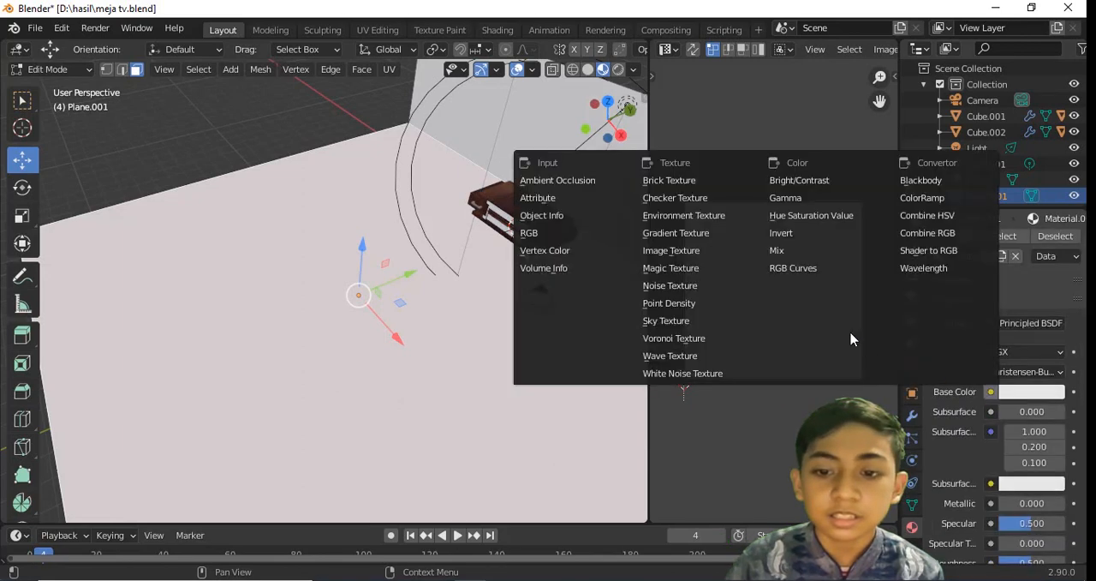
pyautogui.click(745, 254)
pyautogui.doubleClick(937, 410)
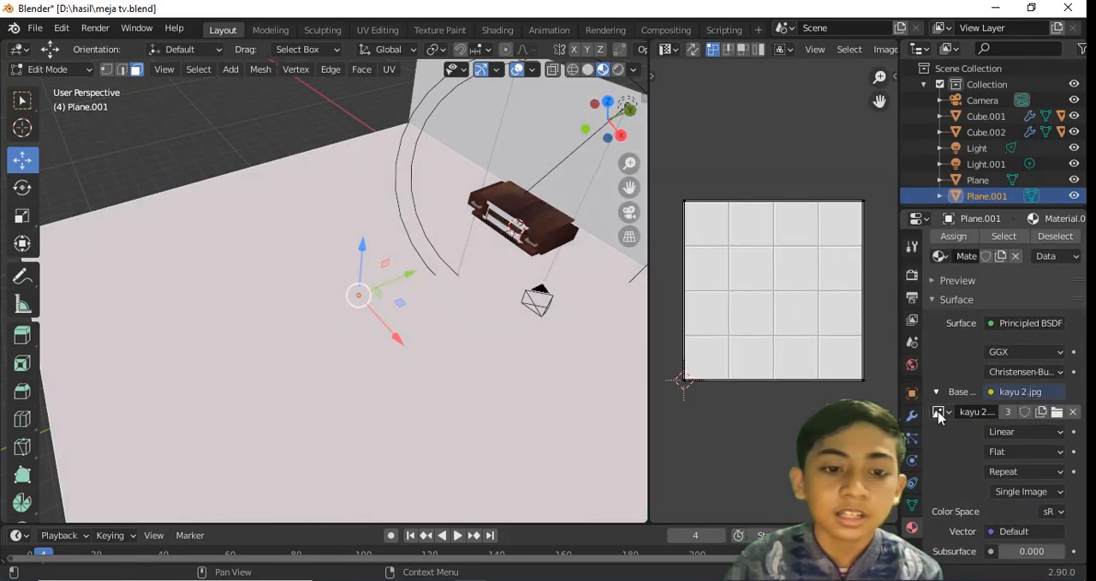
pyautogui.click(939, 412)
pyautogui.click(796, 266)
pyautogui.moveTo(619, 120); pyautogui.dragTo(563, 120)
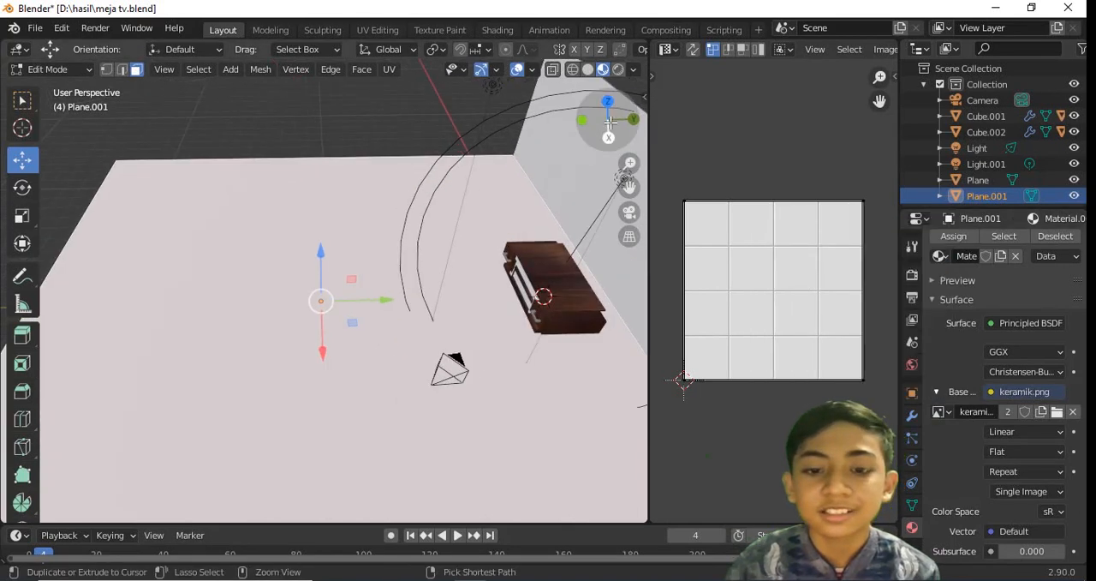
pyautogui.hotkey('ctrl', 's')
# Change the floor material's surface to Diffuse BSDF, use keramik.png as its color image texture, and save
pyautogui.scroll(3, 956, 344)
pyautogui.click(954, 335)
pyautogui.click(1024, 418)
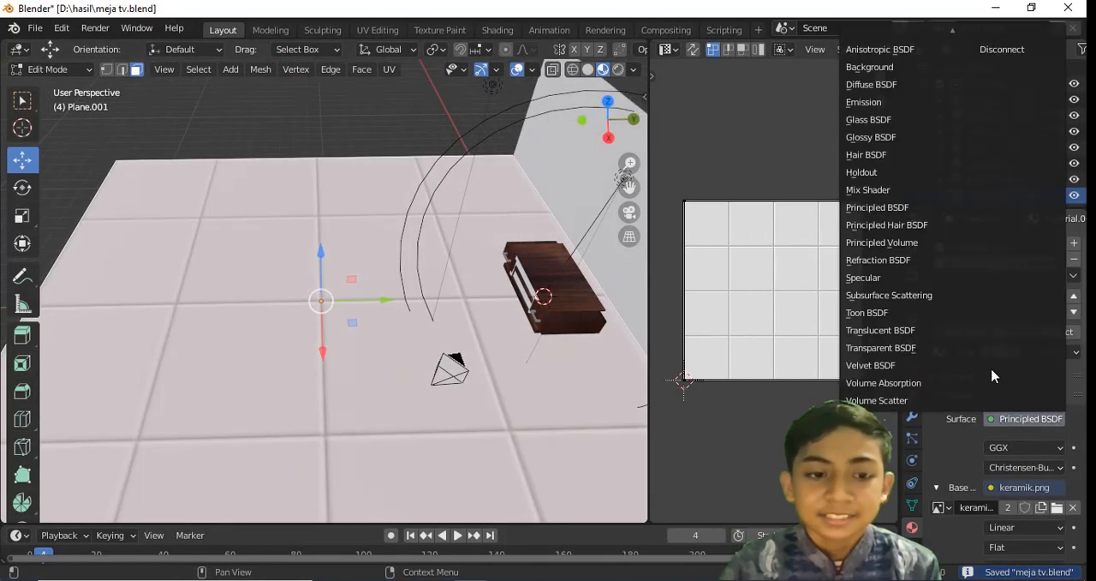
pyautogui.click(875, 85)
pyautogui.moveTo(489, 169); pyautogui.dragTo(565, 227, button='middle')
pyautogui.scroll(-3, 565, 227)
pyautogui.click(991, 447)
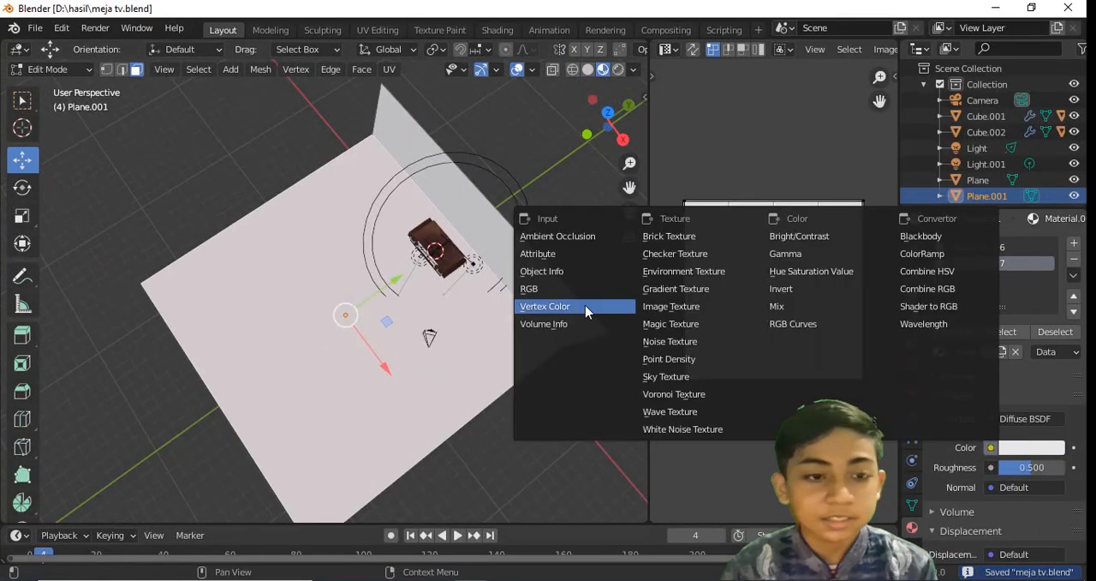
pyautogui.click(687, 306)
pyautogui.click(939, 351)
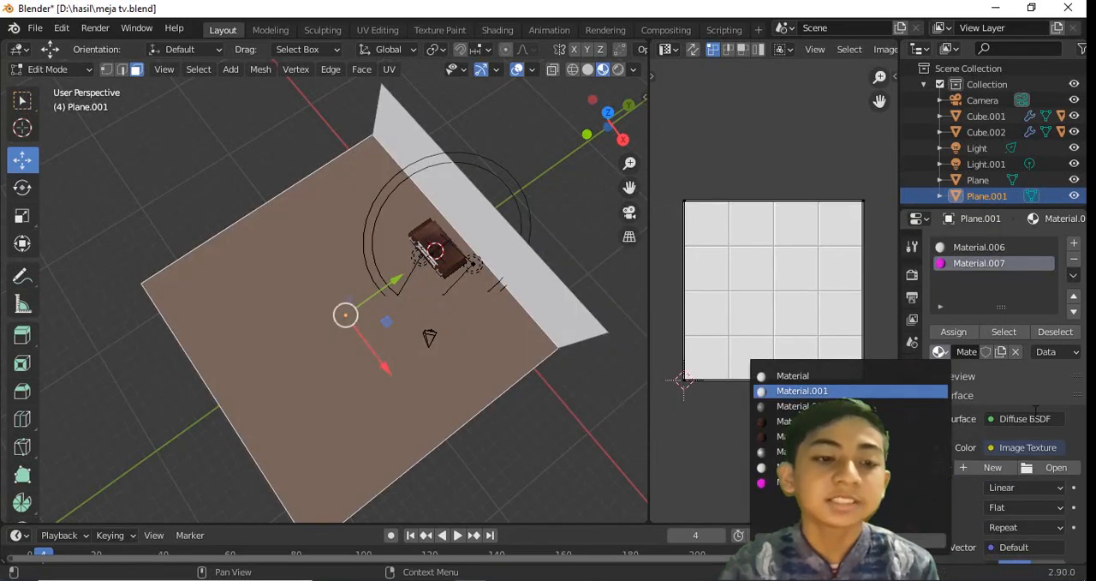
pyautogui.click(940, 467)
pyautogui.click(806, 322)
pyautogui.moveTo(450, 261); pyautogui.dragTo(493, 153, button='middle')
pyautogui.hotkey('ctrl', 's')
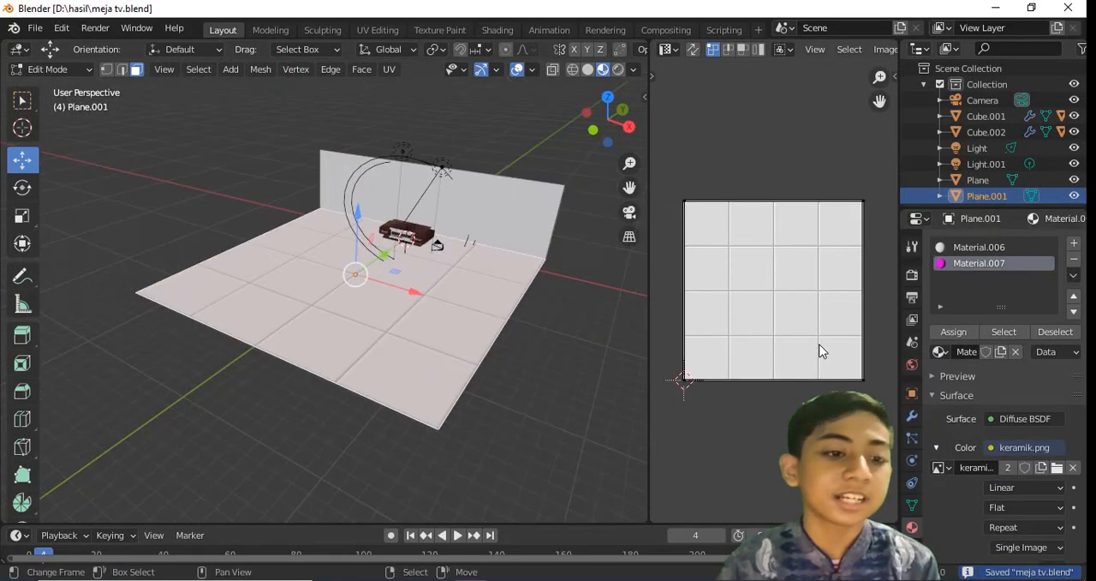
# Select the floor face's whole UV layout and scale it up in two passes for smaller tiles, checking through the camera
pyautogui.press('a')
pyautogui.press('s')
pyautogui.click(873, 418)
pyautogui.moveTo(298, 257); pyautogui.dragTo(286, 264, button='middle')
pyautogui.press('KP_0')
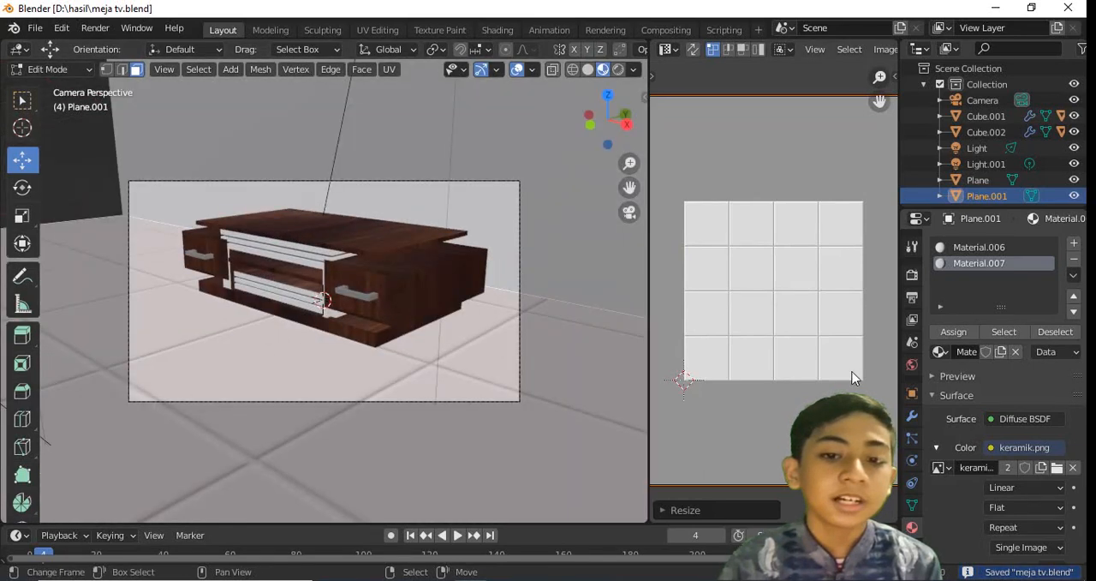
pyautogui.press('s')
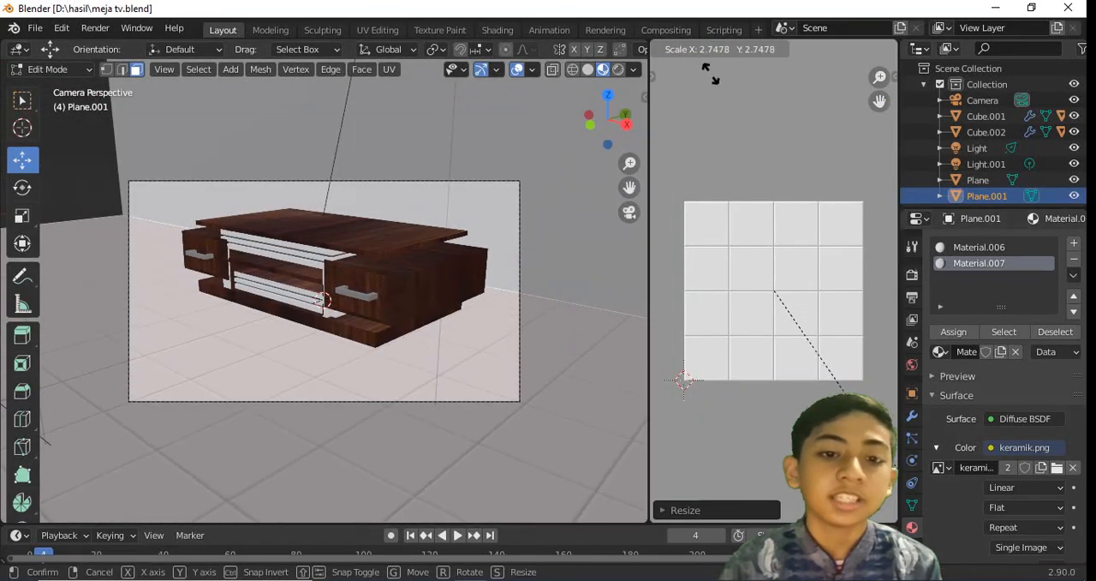
pyautogui.click(752, 134)
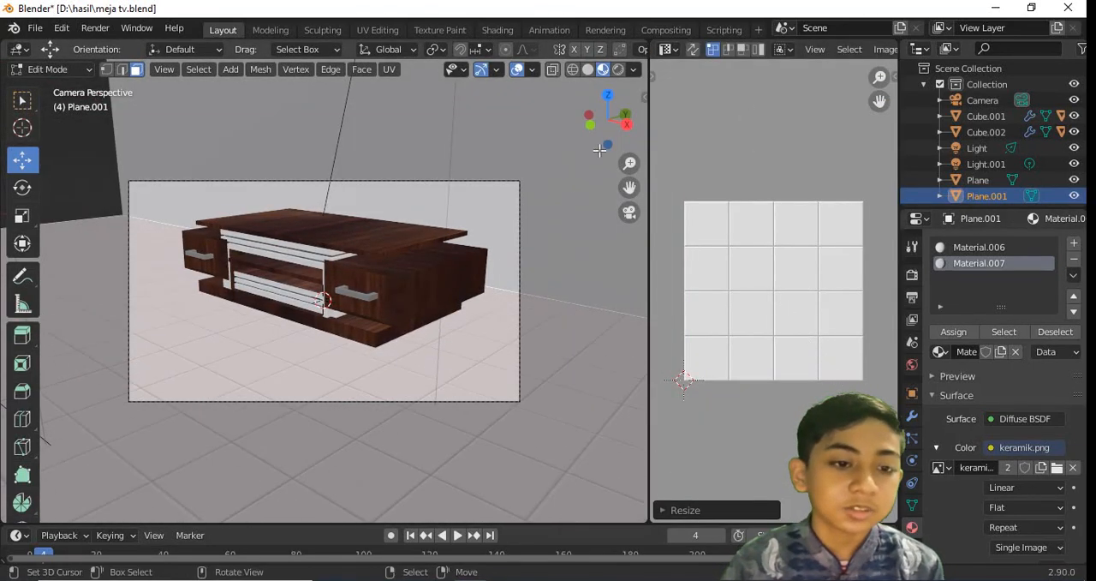
# Lock the camera to the view, reframe the table more from the front, and release the lock
pyautogui.press('n')
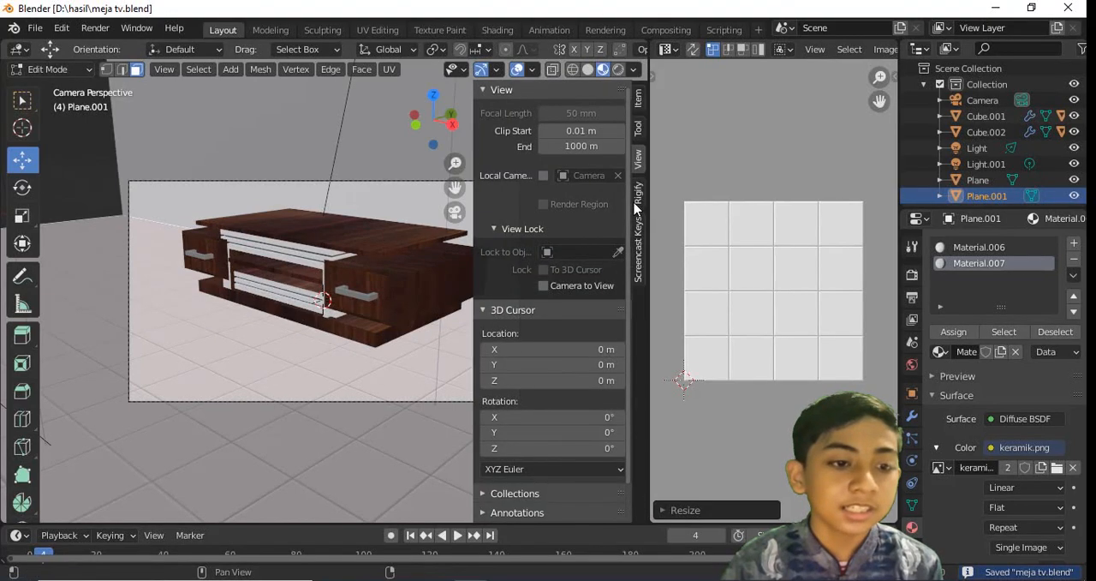
pyautogui.press('n')
pyautogui.moveTo(636, 206); pyautogui.dragTo(377, 252, button='middle')
pyautogui.press('n')
pyautogui.press('n')
pyautogui.press('n')
pyautogui.click(559, 283)
pyautogui.press('n')
pyautogui.press('n')
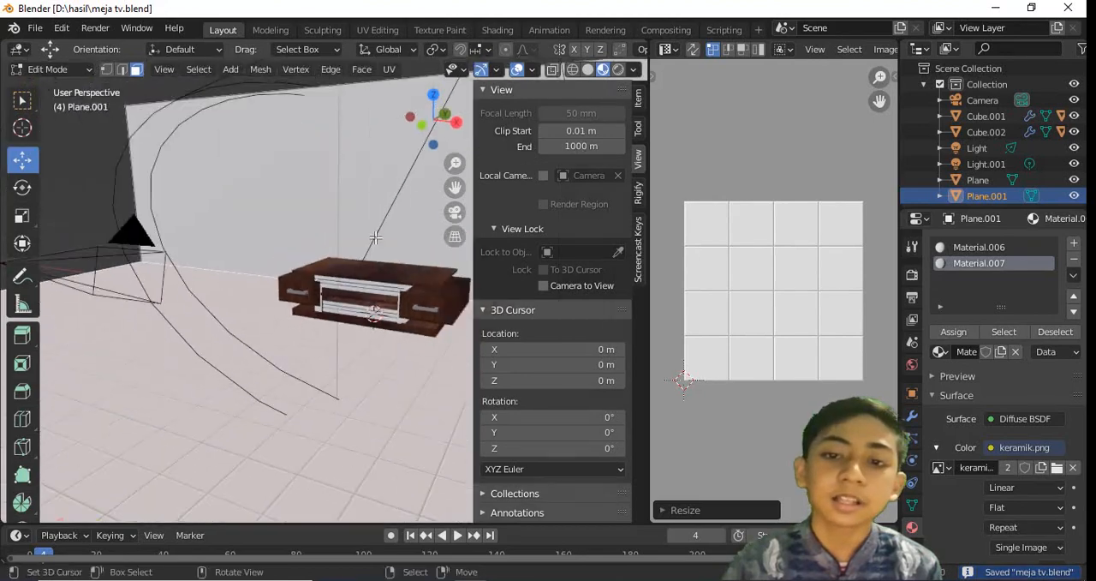
pyautogui.scroll(-2, 377, 251)
pyautogui.press('n')
# Select the back wall face and add a third slot with a new Diffuse BSDF material, using kayu 2.jpg as its color image texture
pyautogui.click(517, 237)
pyautogui.click(1074, 244)
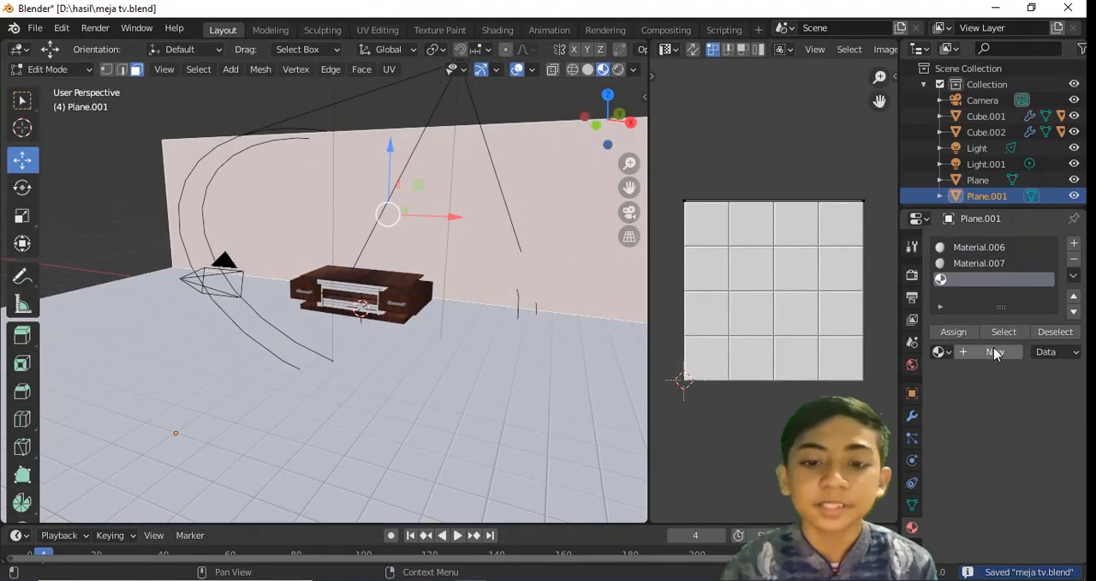
pyautogui.click(954, 352)
pyautogui.click(1028, 418)
pyautogui.click(933, 90)
pyautogui.click(991, 447)
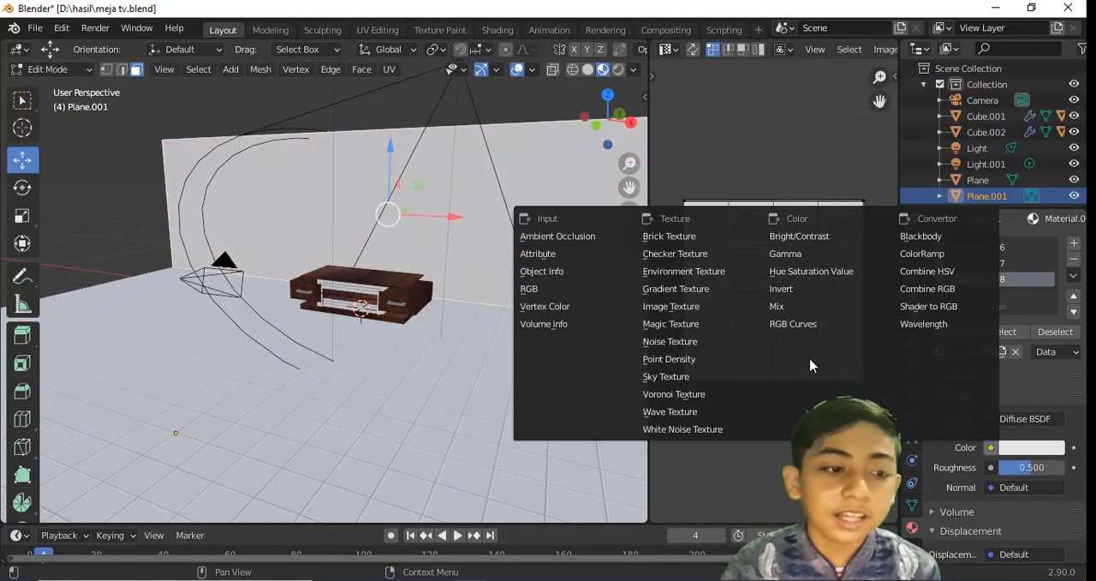
pyautogui.click(668, 326)
pyautogui.click(941, 466)
pyautogui.click(805, 303)
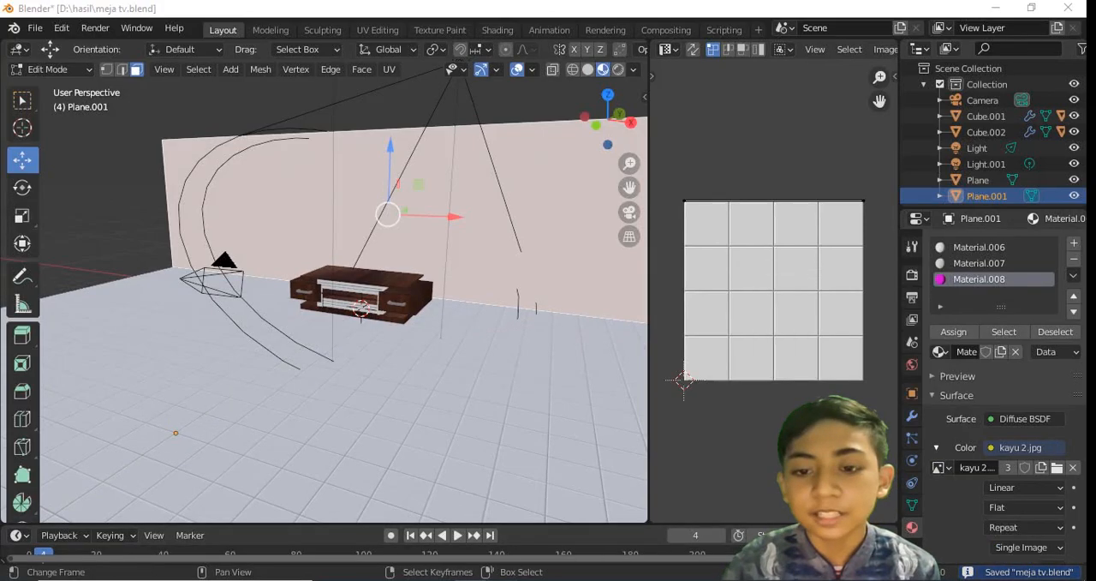
# Load the patterned image wallpaper dinding.jpg from the file browser window into the UV Editor, return to camera view and save
pyautogui.hotkey('alt', 'Tab')
pyautogui.moveTo(174, 398); pyautogui.dragTo(762, 295)
pyautogui.press('KP_0')
pyautogui.hotkey('ctrl', 's')
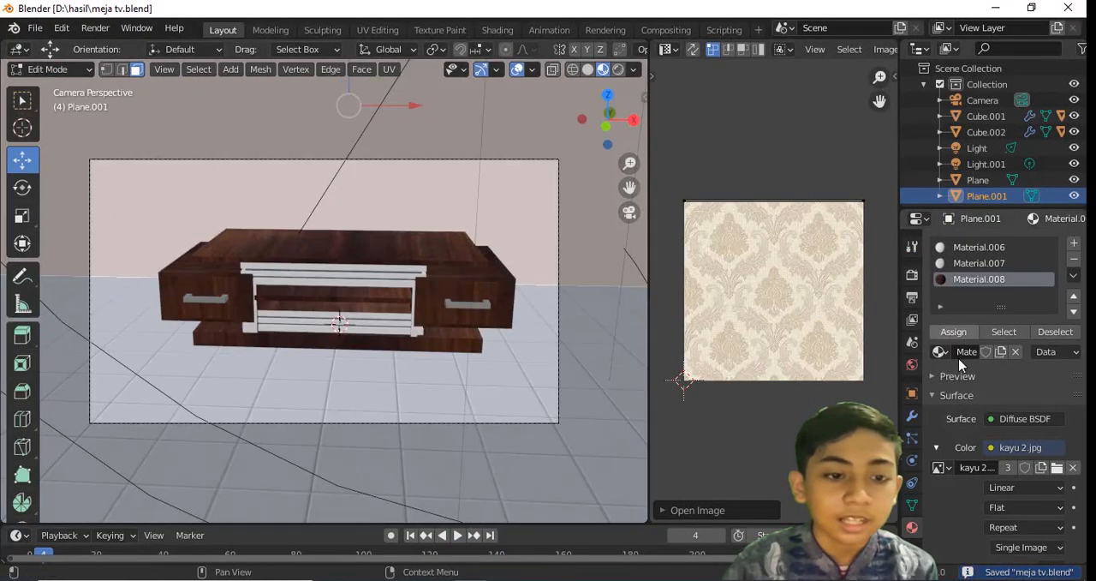
# Set the wall material's image to wallpaper dinding.jpg and assign the material to the wall face
pyautogui.click(941, 467)
pyautogui.click(808, 351)
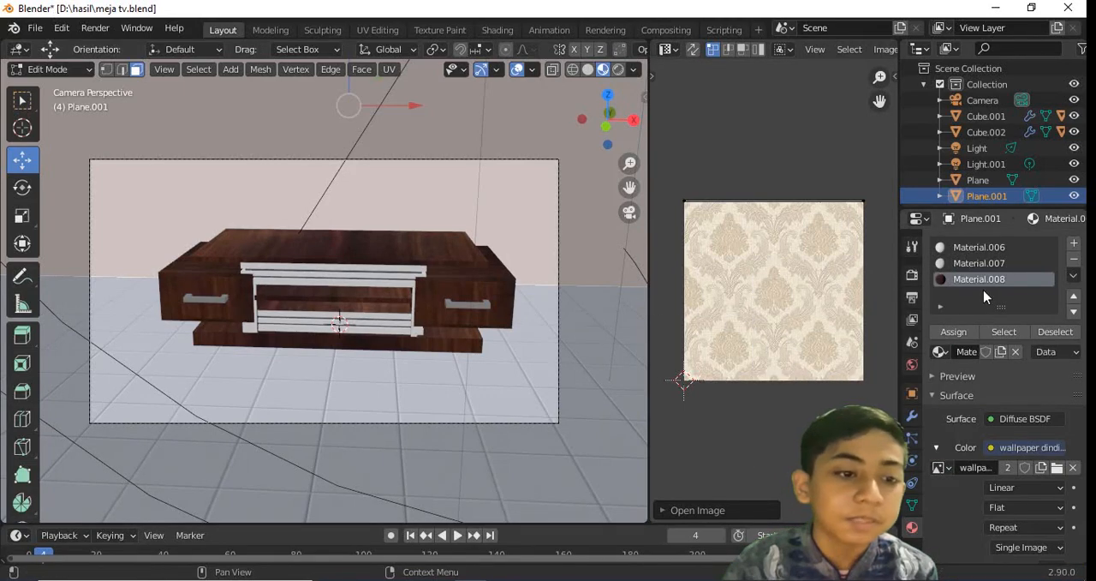
pyautogui.click(959, 329)
pyautogui.scroll(-1, 531, 291)
pyautogui.scroll(1, 531, 291)
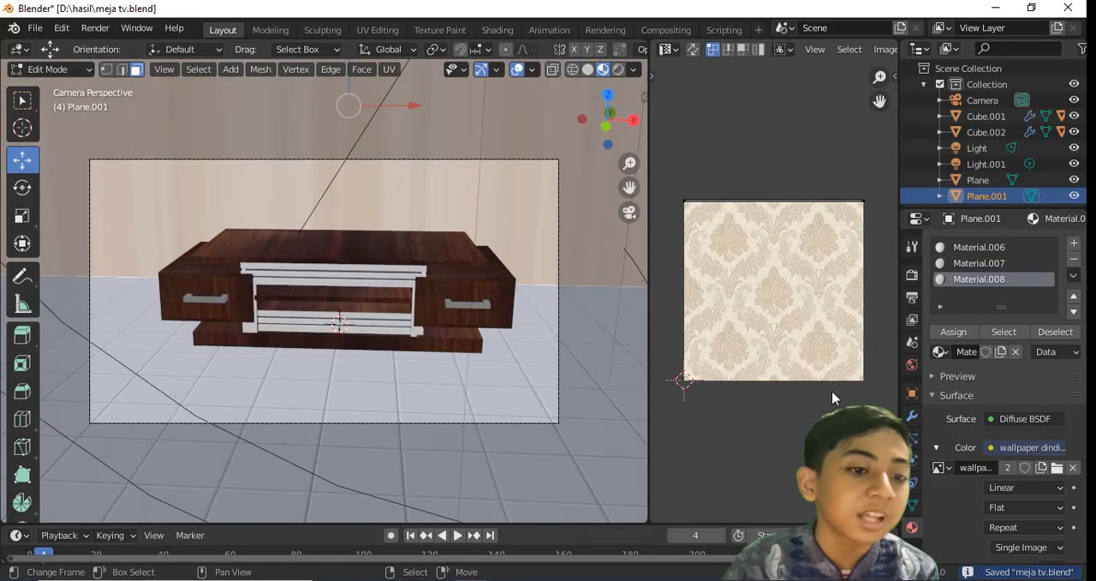
# Unwrap the wall face with Project From View from the front view and return to camera view
pyautogui.scroll(-1, 805, 377)
pyautogui.press('KP_1')
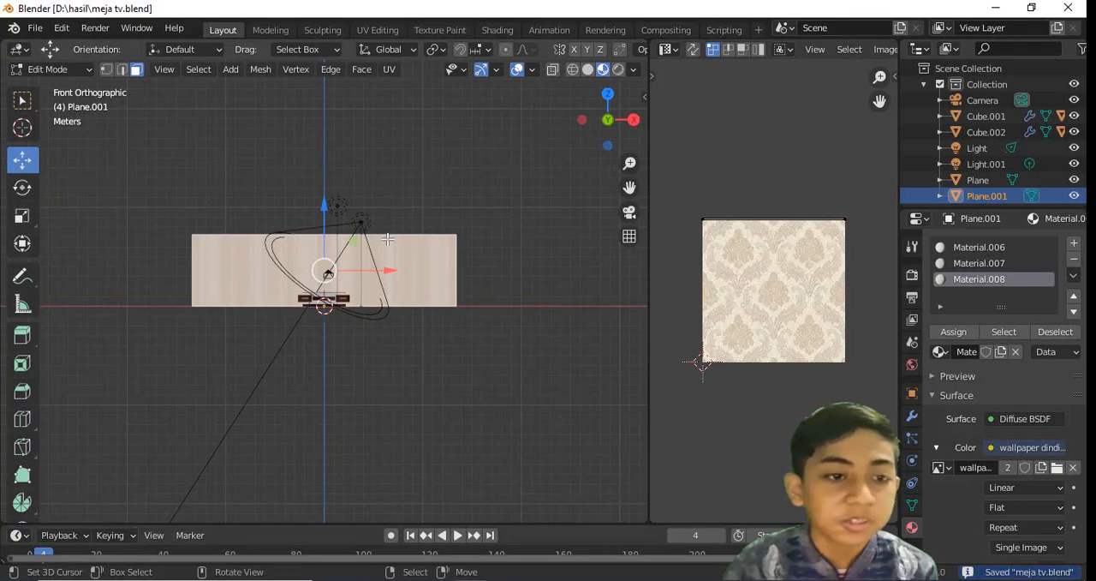
pyautogui.press('u')
pyautogui.click(342, 351)
pyautogui.press('KP_0')
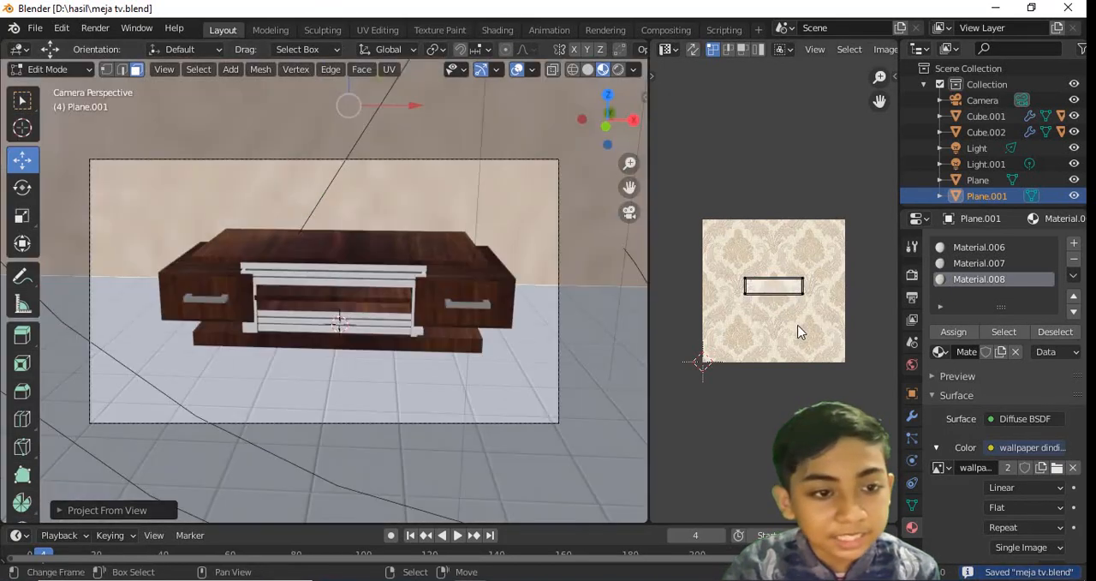
# Scale up the wall's UVs in two passes for a small, repeated wallpaper pattern, return to Object Mode and save
pyautogui.press('s')
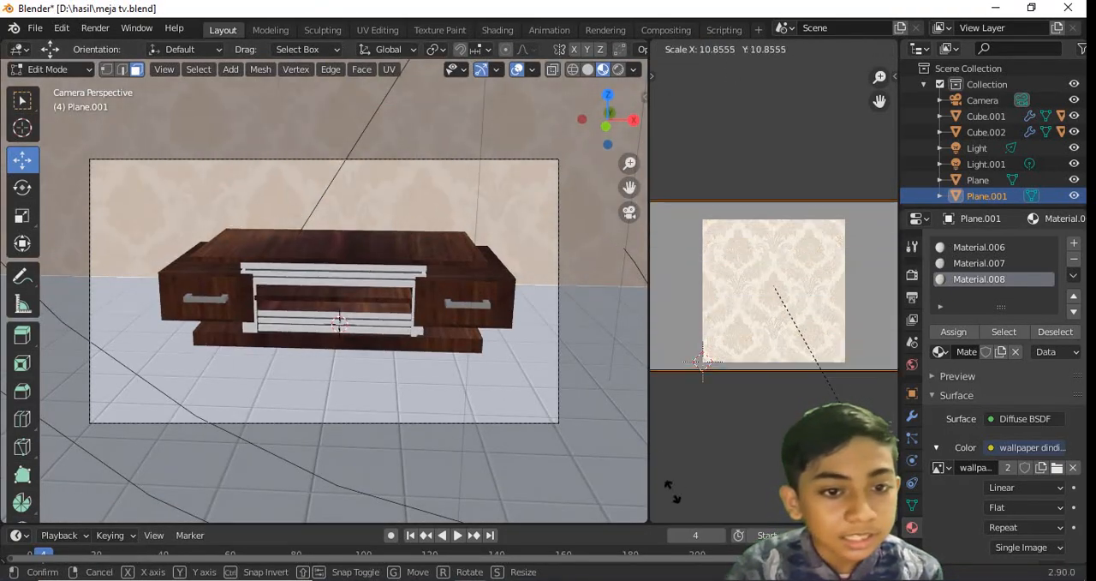
pyautogui.click(873, 352)
pyautogui.scroll(-10, 812, 230)
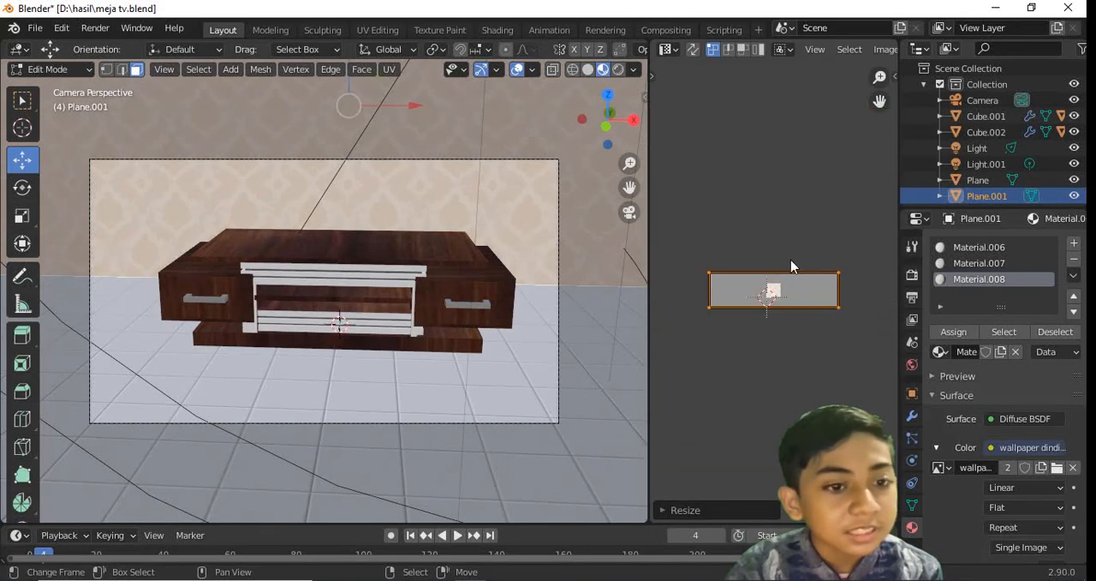
pyautogui.press('s')
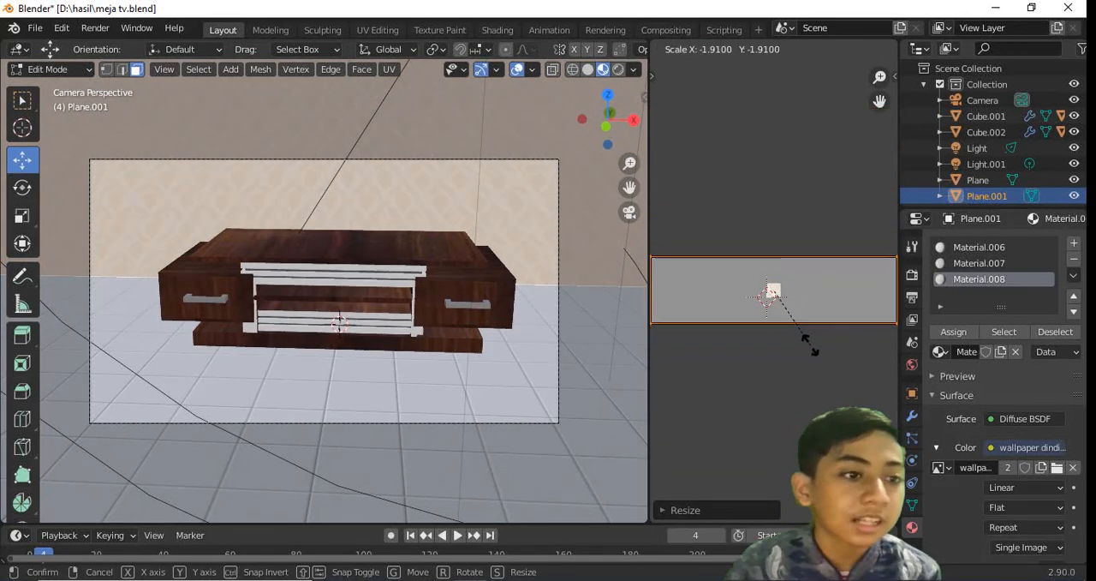
pyautogui.click(806, 345)
pyautogui.press('Tab')
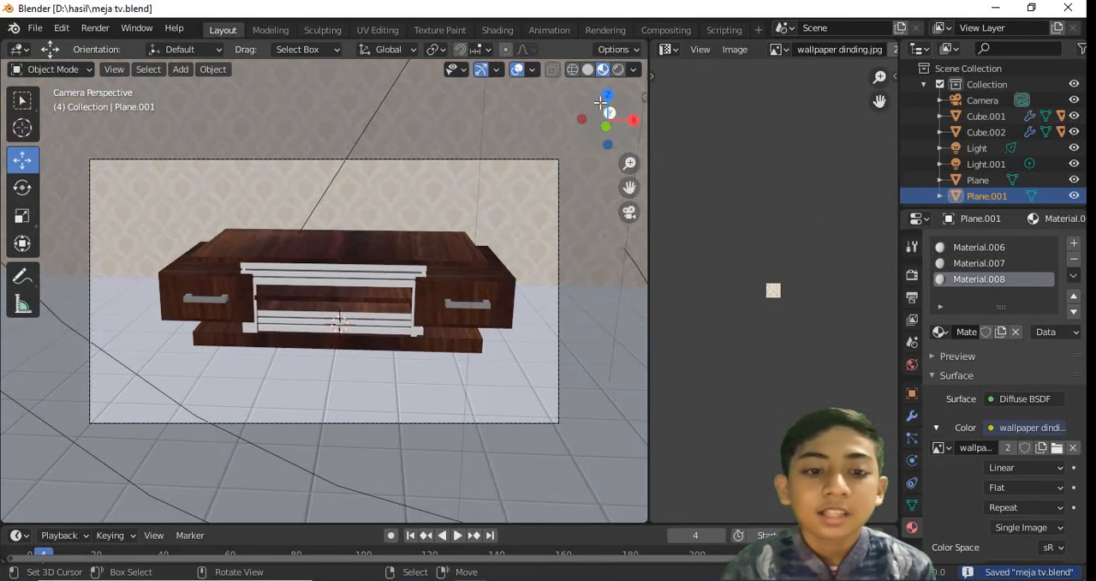
# Render the scene as a still image from the camera and show the whole frame
pyautogui.click(95, 28)
pyautogui.click(125, 44)
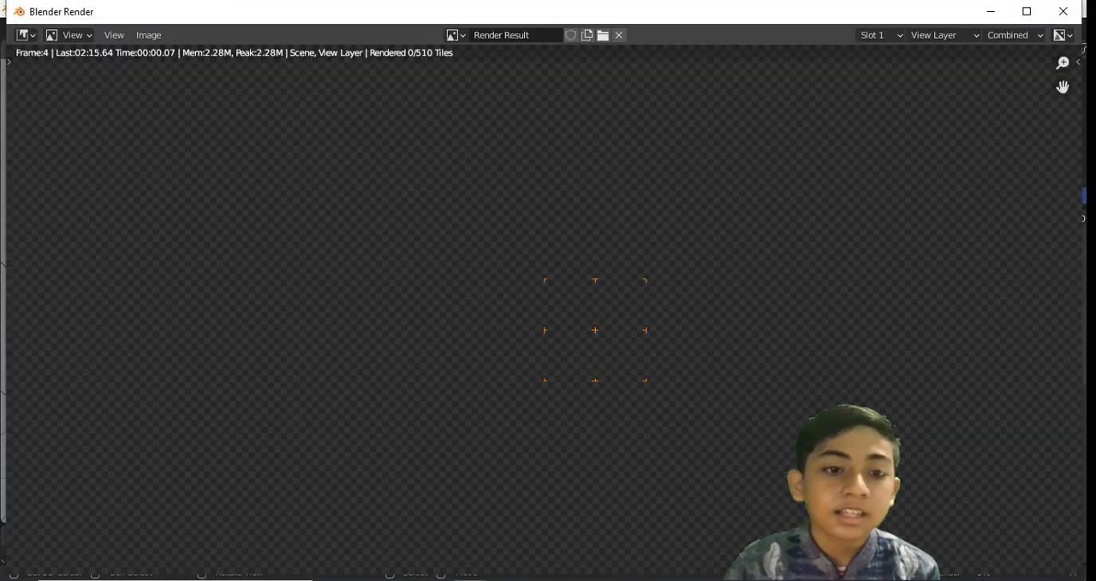
pyautogui.scroll(-3, 822, 171)
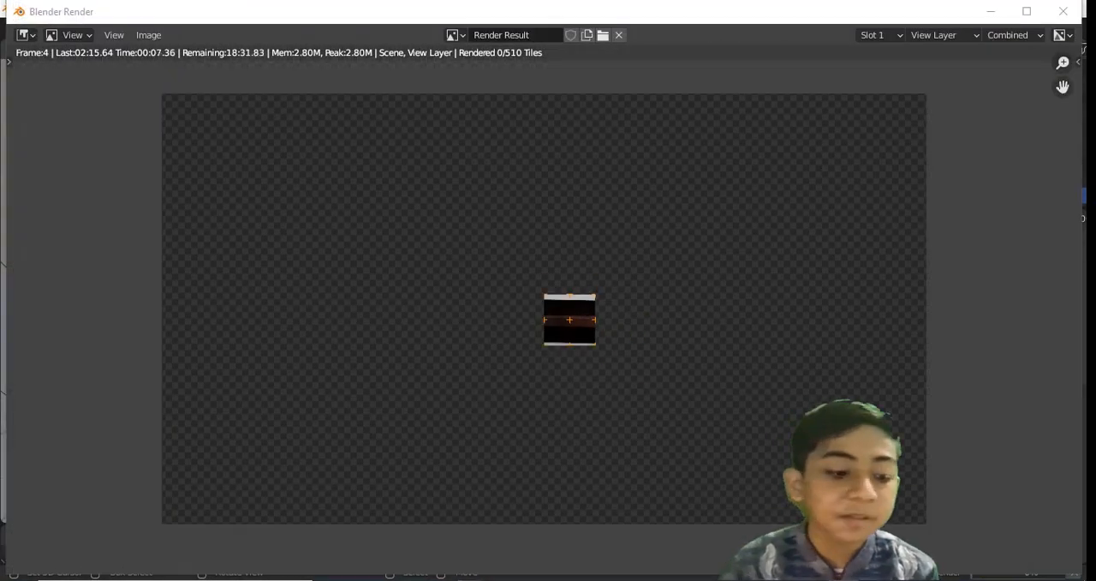